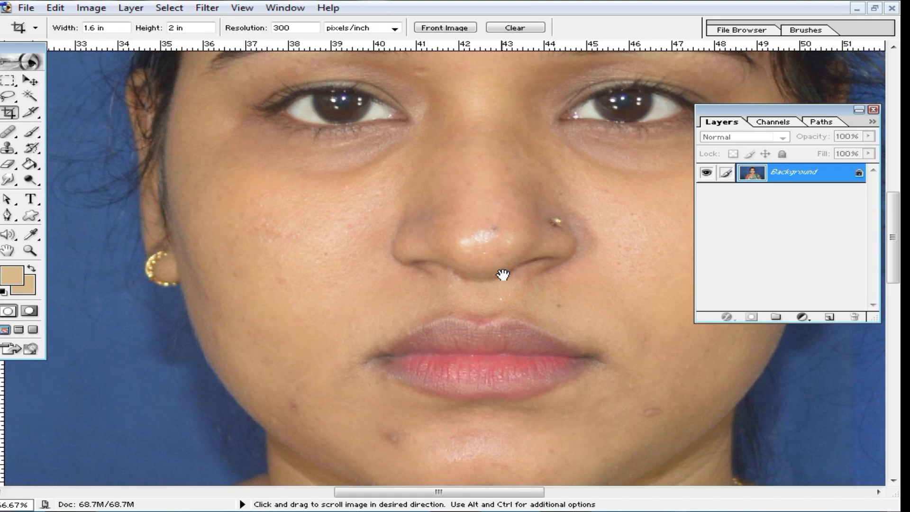
Crop the photo to a centred head-and-shoulders portrait, 1.6 in wide by 2 in high at 300 pixels/inch.
{"action": "left_click", "coordinate": [502, 274], "text": "alt"}
{"action": "left_click", "coordinate": [502, 275], "text": "alt"}
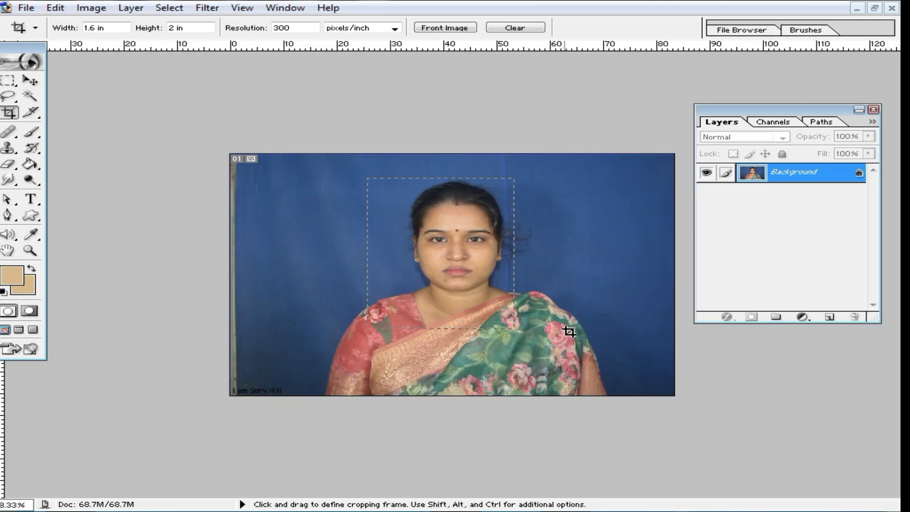
{"action": "left_click_drag", "start_coordinate": [623, 377], "coordinate": [622, 376]}
{"action": "double_click", "coordinate": [512, 293]}
{"action": "scroll", "coordinate": [537, 298], "scroll_direction": "up", "scroll_amount": 20}
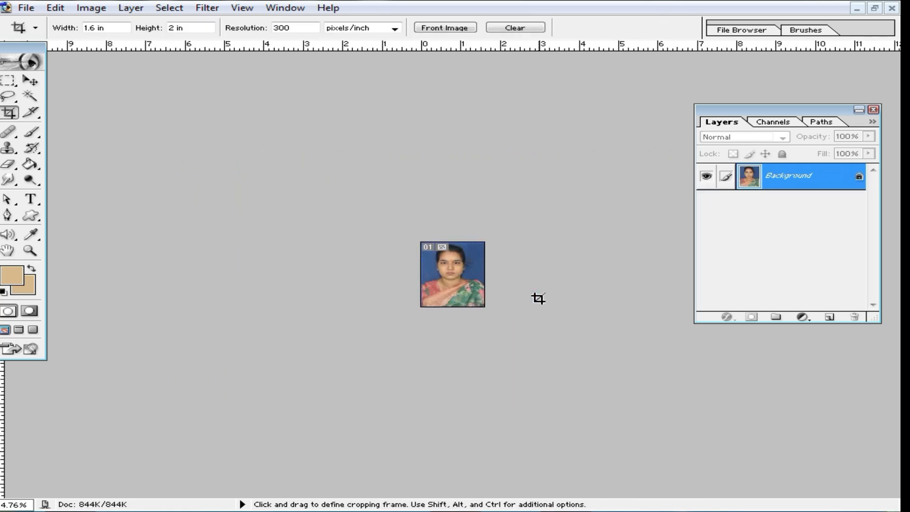
Brighten the cropped portrait slightly by raising the middle of the RGB curve in Curves.
{"action": "key", "text": "ctrl+m"}
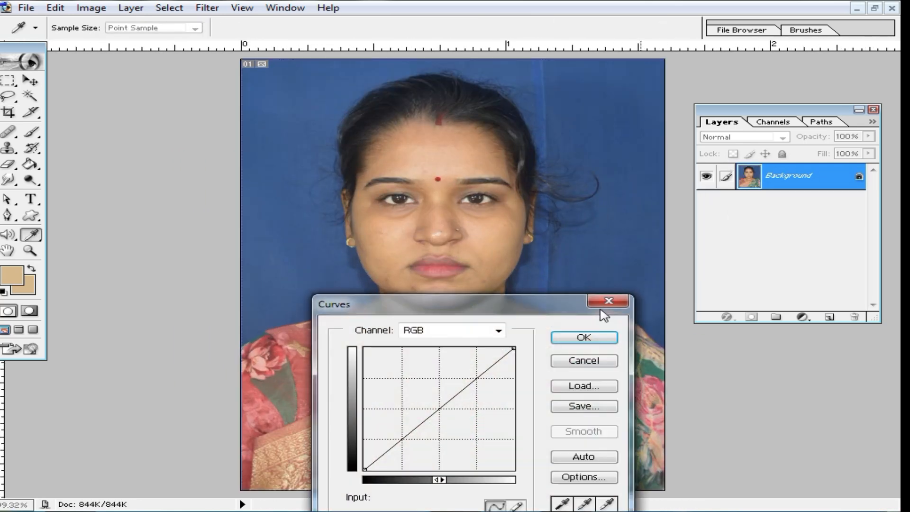
{"action": "left_click_drag", "start_coordinate": [437, 409], "coordinate": [430, 402]}
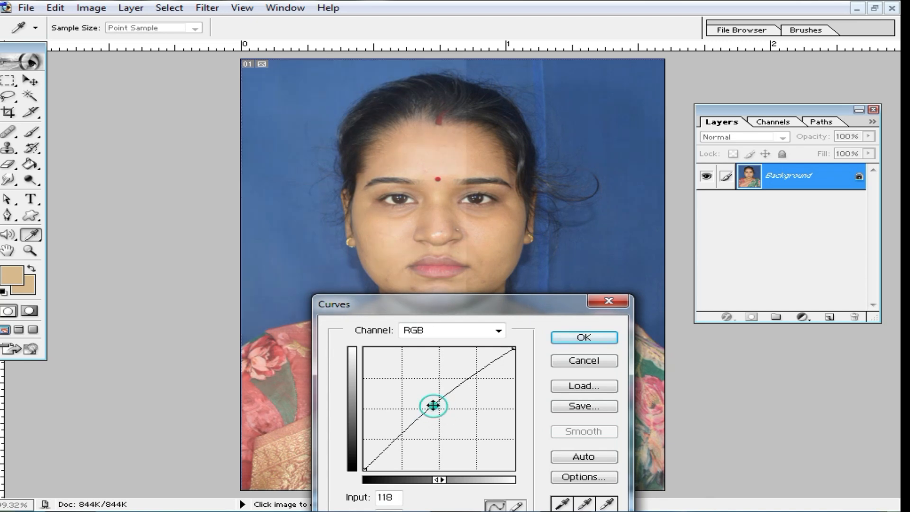
{"action": "left_click", "coordinate": [599, 337]}
Save the portrait on the Desktop as JPEG DSC_1641 with Maximum quality 12 and the Baseline ("Standard") format.
{"action": "key", "text": "ctrl+shift+s"}
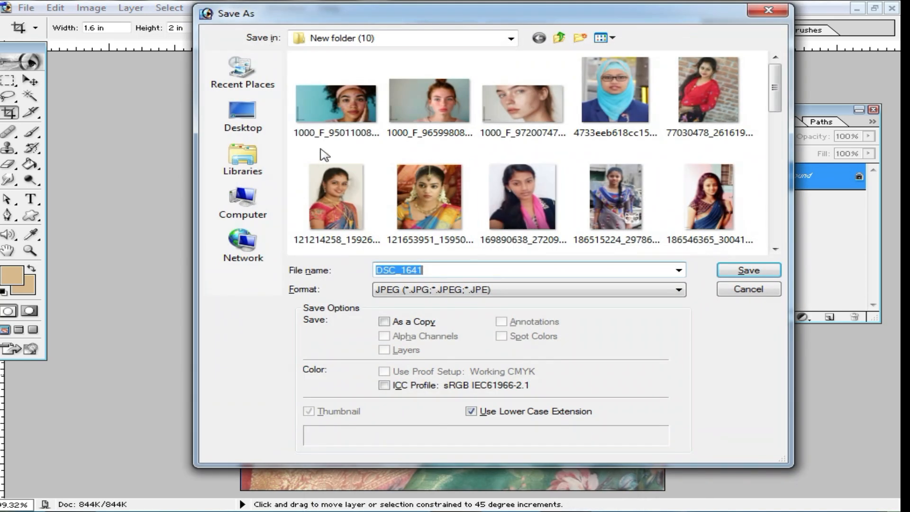
{"action": "left_click", "coordinate": [243, 123]}
{"action": "left_click", "coordinate": [745, 269]}
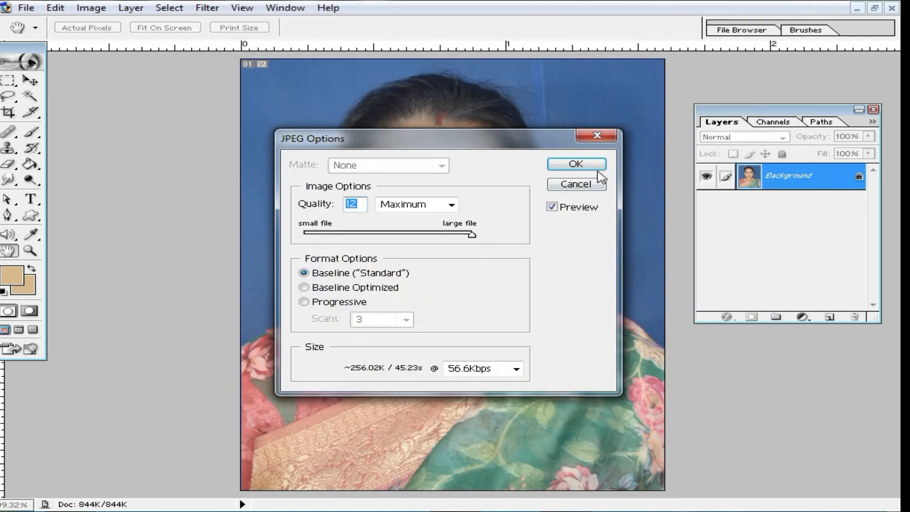
{"action": "left_click", "coordinate": [576, 164]}
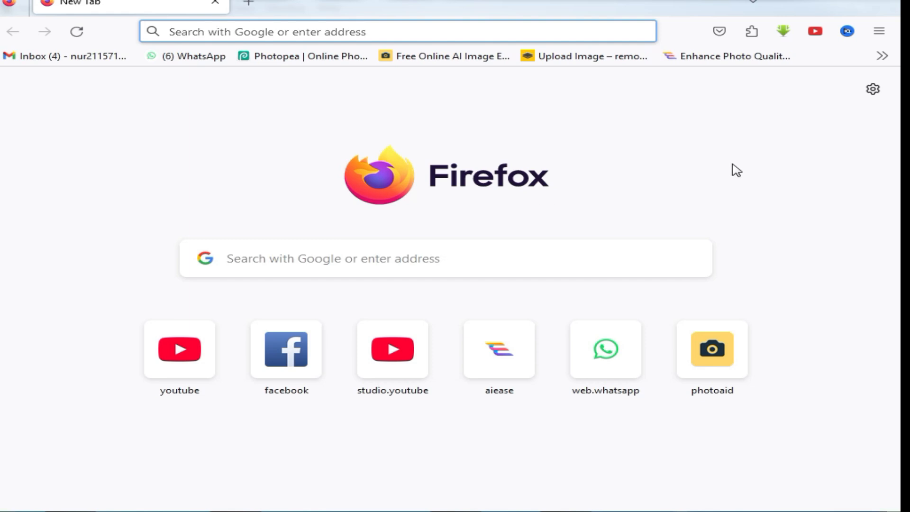
Switch to Firefox, enhance the saved portrait on AIEASE at 4X with the General model and download the current image.
{"action": "left_click", "coordinate": [682, 57]}
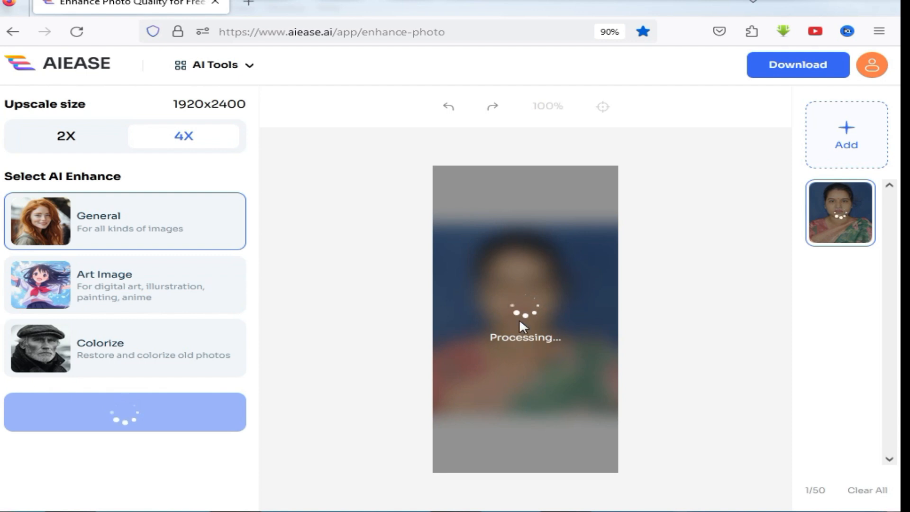
{"action": "left_click", "coordinate": [796, 70]}
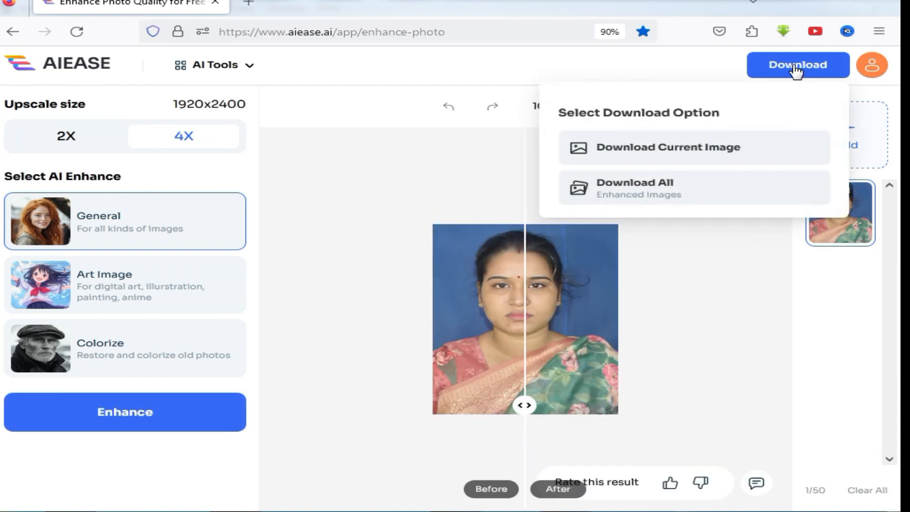
{"action": "left_click", "coordinate": [653, 151]}
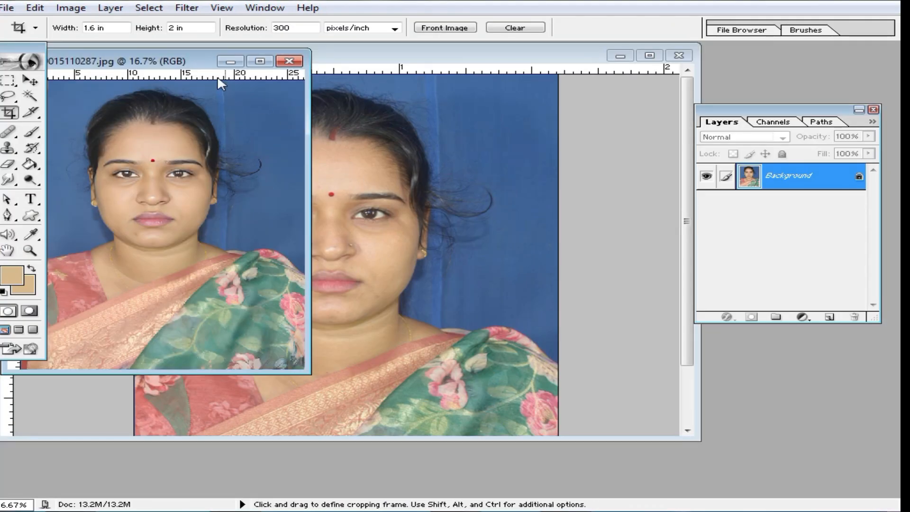
Switch to Photoshop, place the enhanced photo's window beside the original and examine its nose and skin detail at 100%.
{"action": "left_click_drag", "start_coordinate": [170, 70], "coordinate": [543, 105]}
{"action": "key", "text": "ctrl+space"}
{"action": "left_click", "coordinate": [550, 247]}
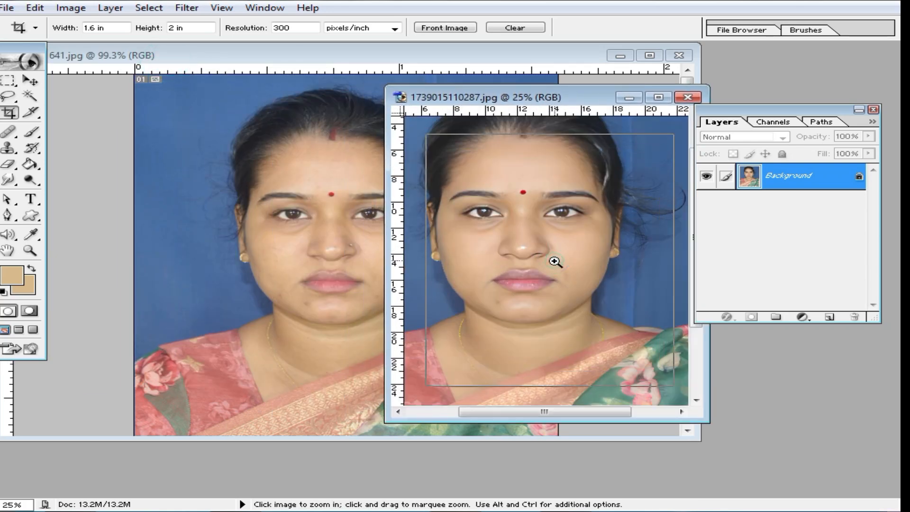
{"action": "left_click", "coordinate": [553, 260]}
{"action": "left_click", "coordinate": [504, 244]}
{"action": "left_click", "coordinate": [507, 241]}
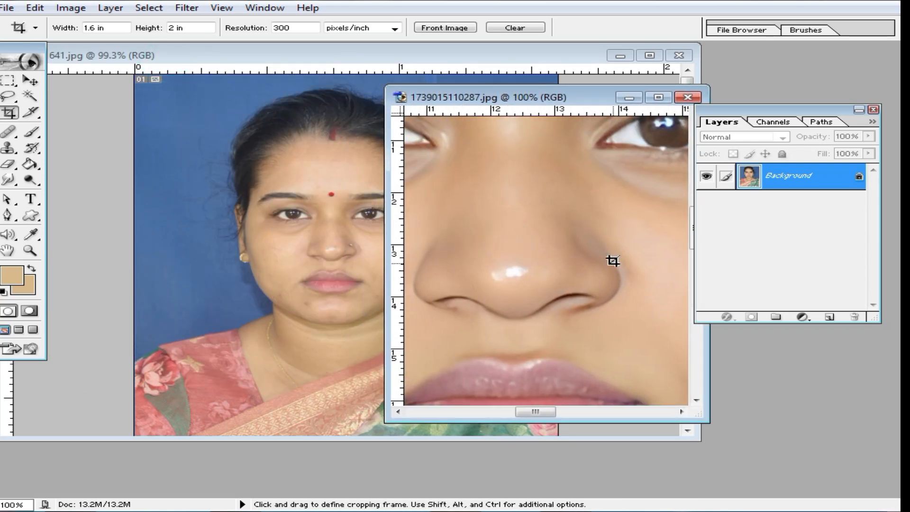
Examine the original photo's face at 400% and compare its nose and skin detail with the enhanced version.
{"action": "left_click", "coordinate": [316, 232]}
{"action": "key", "text": "ctrl+space"}
{"action": "left_click", "coordinate": [351, 258]}
{"action": "left_click", "coordinate": [346, 272]}
{"action": "left_click", "coordinate": [344, 273]}
{"action": "left_click", "coordinate": [342, 271]}
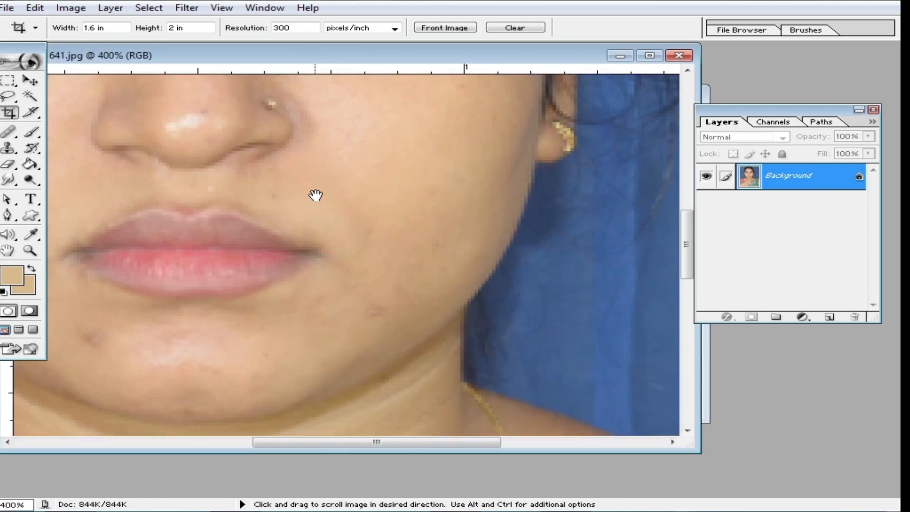
{"action": "left_click_drag", "start_coordinate": [291, 107], "coordinate": [317, 248]}
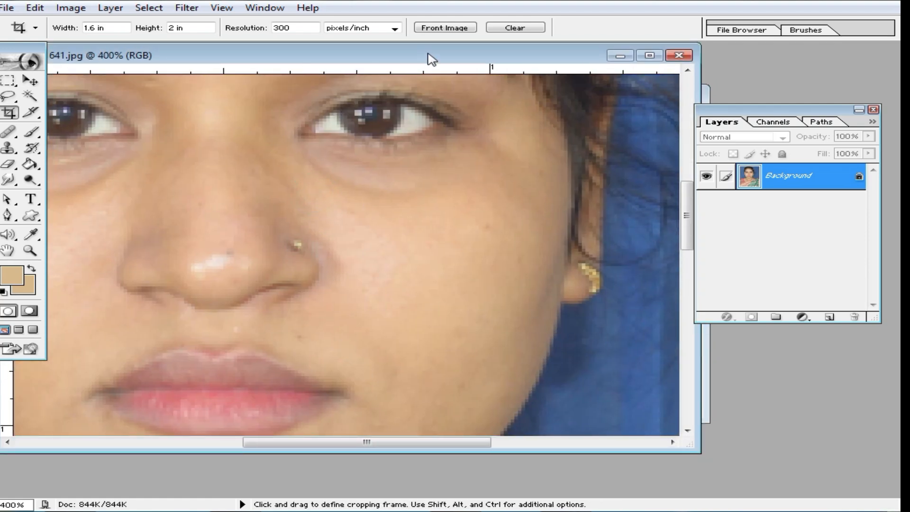
{"action": "left_click_drag", "start_coordinate": [427, 58], "coordinate": [324, 56]}
{"action": "left_click", "coordinate": [634, 246]}
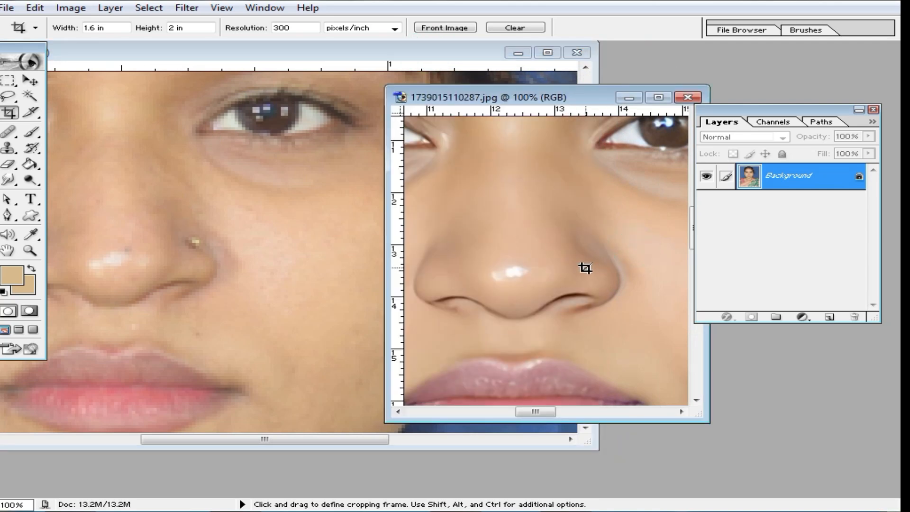
{"action": "left_click", "coordinate": [578, 266], "text": "alt"}
{"action": "left_click", "coordinate": [579, 266], "text": "alt"}
Copy the original portrait into the enhanced photo's document as a new layer and maximize that document.
{"action": "left_click", "coordinate": [251, 238]}
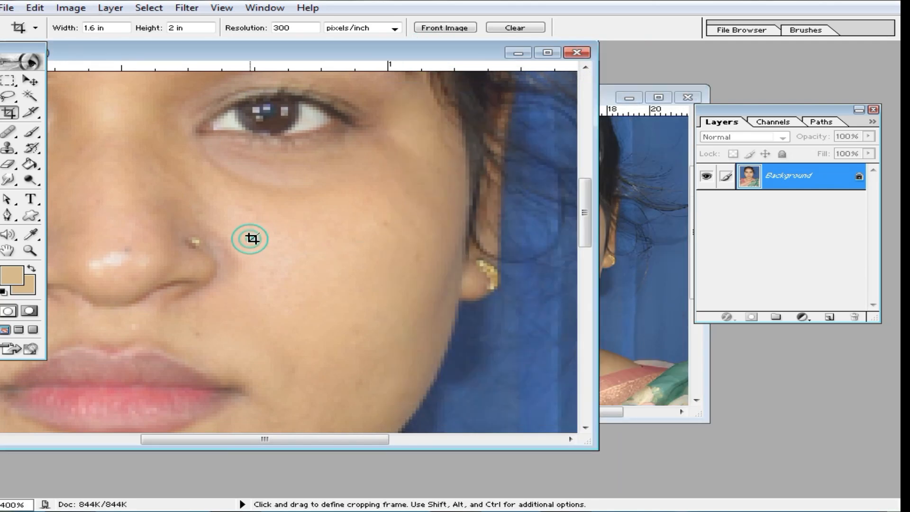
{"action": "left_click", "coordinate": [270, 239], "text": "alt"}
{"action": "left_click", "coordinate": [270, 240], "text": "alt"}
{"action": "left_click", "coordinate": [270, 240], "text": "alt"}
{"action": "left_click", "coordinate": [274, 240], "text": "alt"}
{"action": "left_click", "coordinate": [275, 240], "text": "alt"}
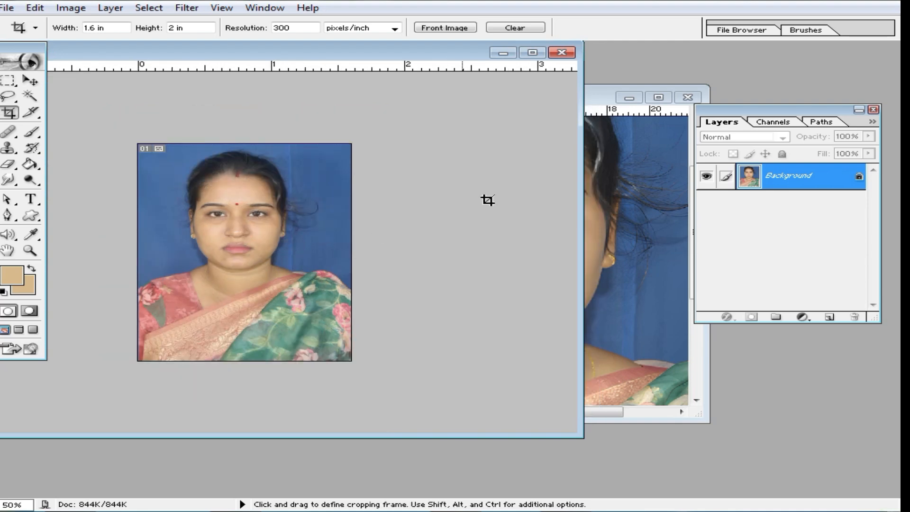
{"action": "left_click", "coordinate": [321, 194]}
{"action": "left_click_drag", "start_coordinate": [301, 181], "coordinate": [612, 232]}
{"action": "double_click", "coordinate": [578, 98]}
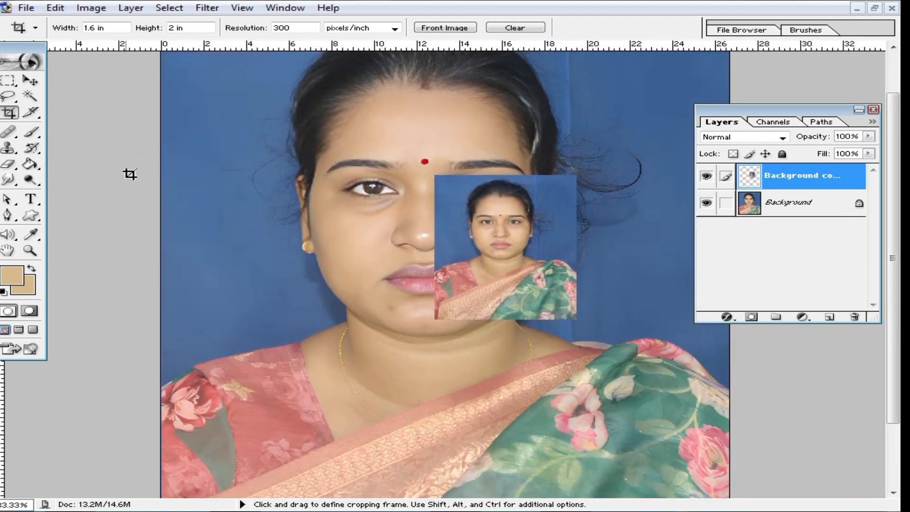
Scale and position the copied portrait layer so it exactly covers the enhanced photo beneath.
{"action": "left_click", "coordinate": [305, 179], "text": "alt"}
{"action": "left_click", "coordinate": [32, 85]}
{"action": "left_click", "coordinate": [534, 221], "text": "alt"}
{"action": "left_click_drag", "start_coordinate": [500, 267], "coordinate": [600, 420]}
{"action": "double_click", "coordinate": [516, 302]}
{"action": "left_click", "coordinate": [518, 308], "text": "ctrl"}
Erase the upper layer over the face, from chin to hairline, using the Eraser with a 186 px brush.
{"action": "left_click", "coordinate": [19, 164]}
{"action": "right_click", "coordinate": [19, 164]}
{"action": "left_click", "coordinate": [50, 167]}
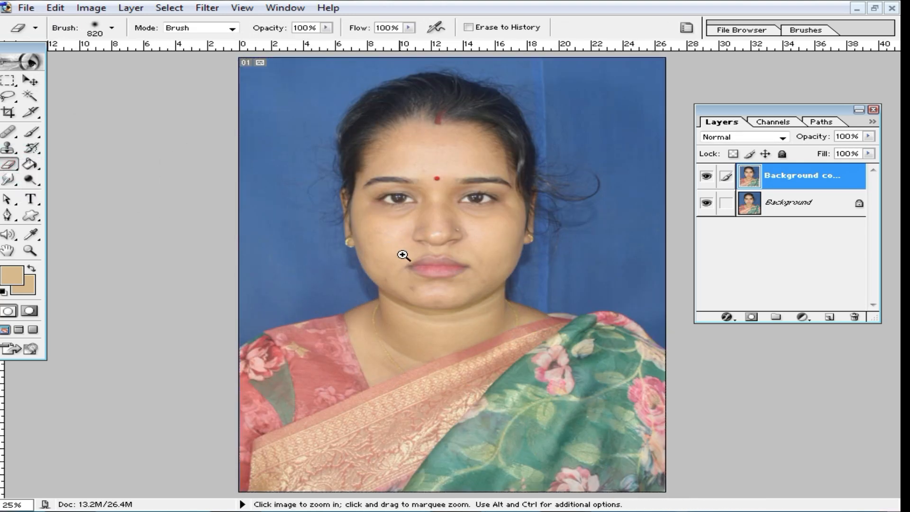
{"action": "left_click", "coordinate": [411, 252], "text": "ctrl"}
{"action": "left_click", "coordinate": [455, 268], "text": "ctrl"}
{"action": "left_click", "coordinate": [445, 284], "text": "ctrl"}
{"action": "right_click", "coordinate": [463, 279]}
{"action": "left_click_drag", "start_coordinate": [640, 307], "coordinate": [599, 309]}
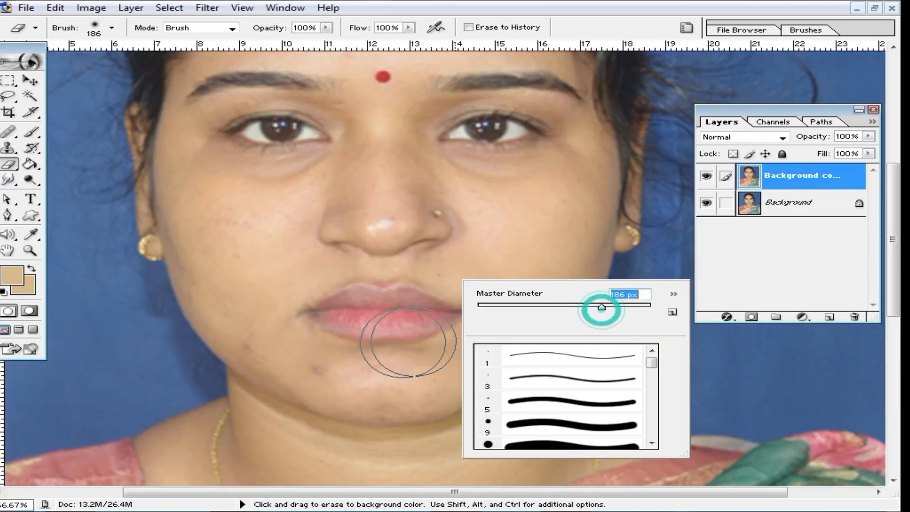
{"action": "key", "text": "Return"}
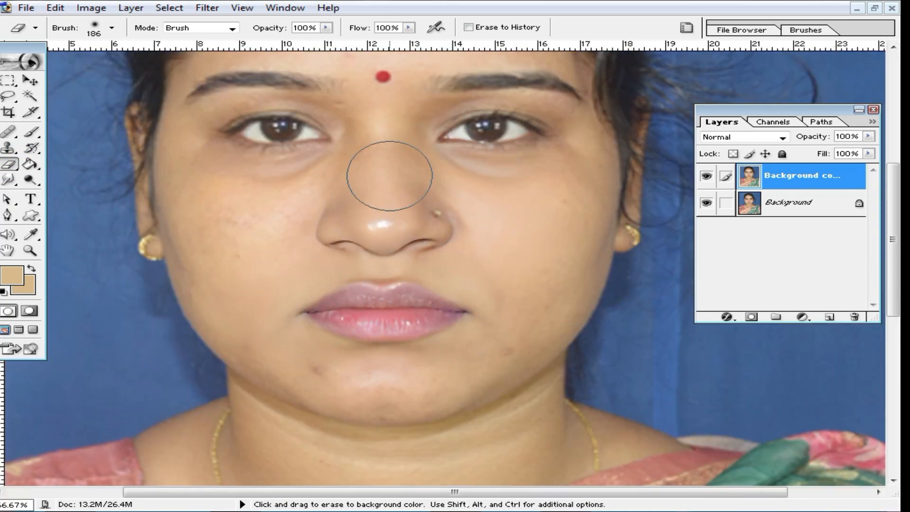
{"action": "mouse_move", "coordinate": [379, 410]}
{"action": "left_mouse_down"}
{"action": "mouse_move", "coordinate": [158, 128]}
{"action": "mouse_move", "coordinate": [195, 161]}
{"action": "left_mouse_up"}
{"action": "key", "text": "space"}
{"action": "mouse_move", "coordinate": [237, 195]}
{"action": "left_mouse_down"}
{"action": "mouse_move", "coordinate": [258, 325]}
{"action": "mouse_move", "coordinate": [280, 199]}
{"action": "mouse_move", "coordinate": [260, 353]}
{"action": "left_mouse_up"}
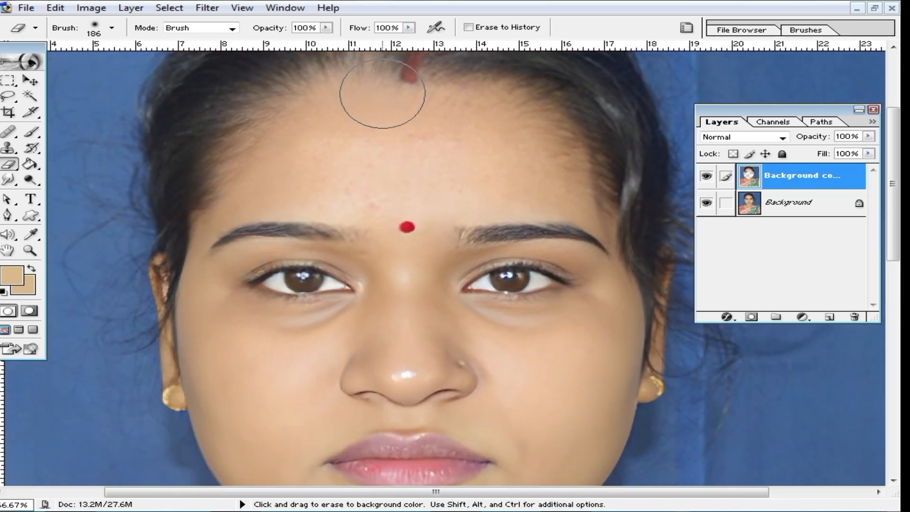
{"action": "left_click_drag", "start_coordinate": [565, 128], "coordinate": [656, 222]}
Erase the upper layer over the hair, blue backdrop and clothing using a 435 px Eraser brush.
{"action": "left_click", "coordinate": [449, 199], "text": "alt"}
{"action": "left_click", "coordinate": [451, 204], "text": "alt"}
{"action": "right_click", "coordinate": [468, 204]}
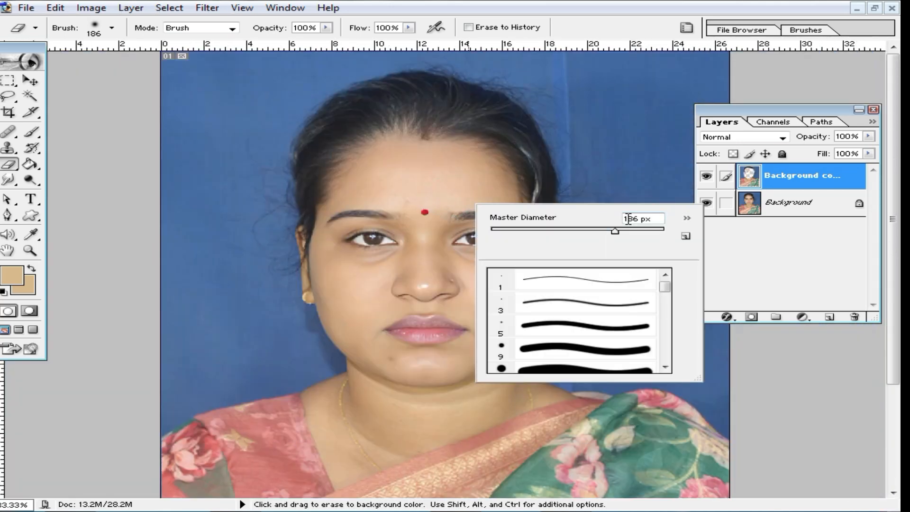
{"action": "left_click", "coordinate": [544, 124]}
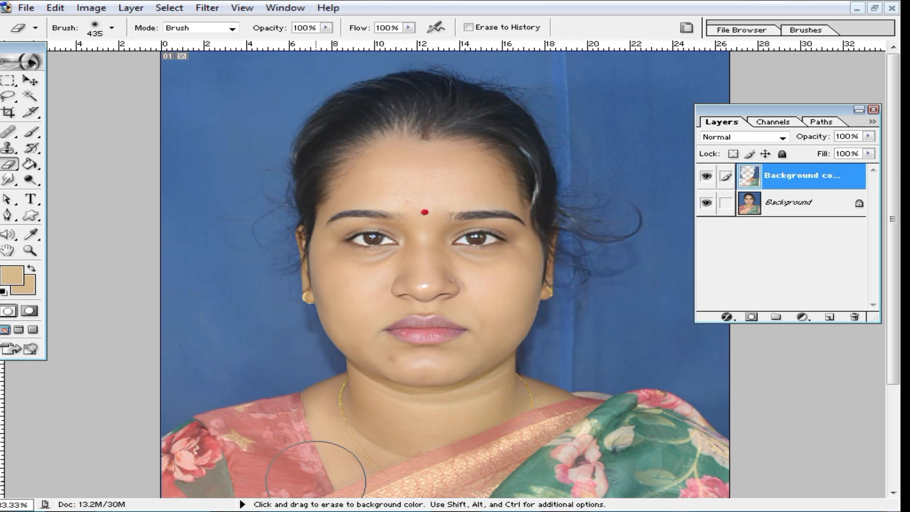
{"action": "left_click", "coordinate": [706, 204]}
{"action": "left_click", "coordinate": [706, 204]}
{"action": "left_click", "coordinate": [324, 214]}
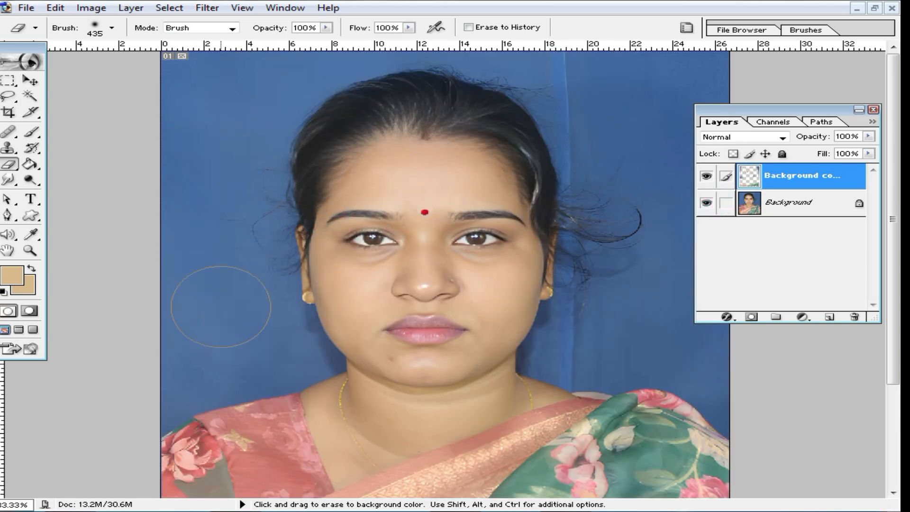
{"action": "left_click", "coordinate": [228, 406], "text": "alt"}
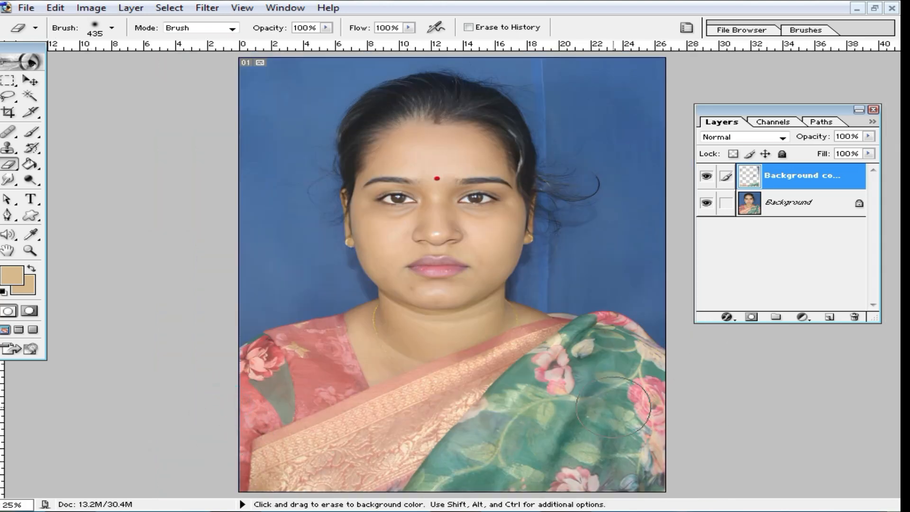
{"action": "left_click", "coordinate": [492, 272], "text": "ctrl"}
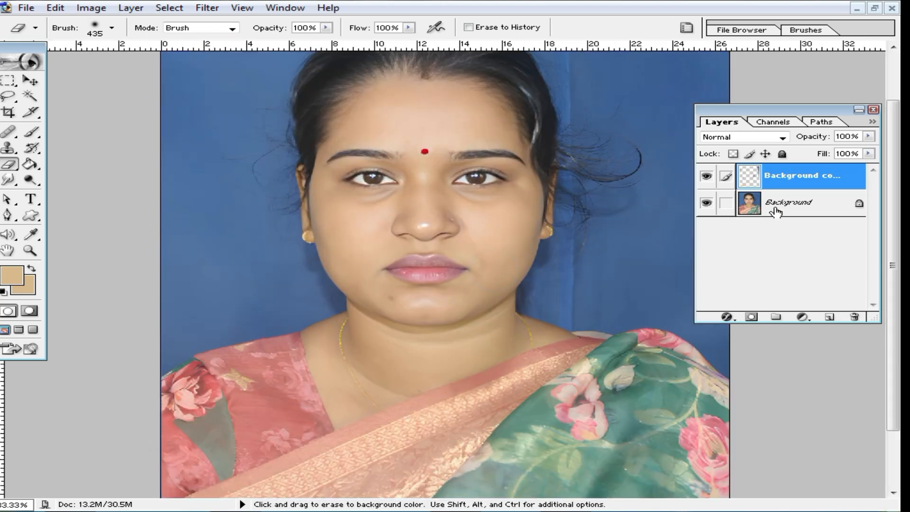
Merge the two layers and duplicate the merged Background layer as "Background copy" in the same document.
{"action": "key", "text": "ctrl+e"}
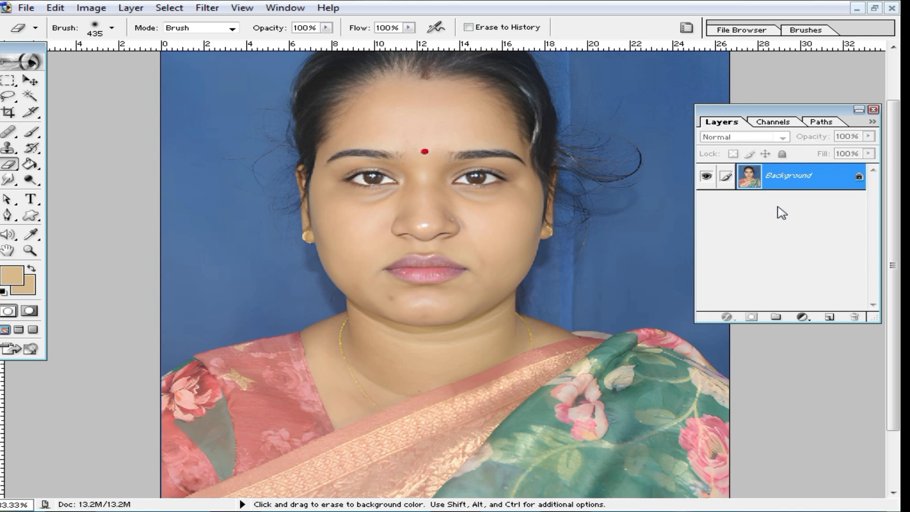
{"action": "right_click", "coordinate": [789, 178]}
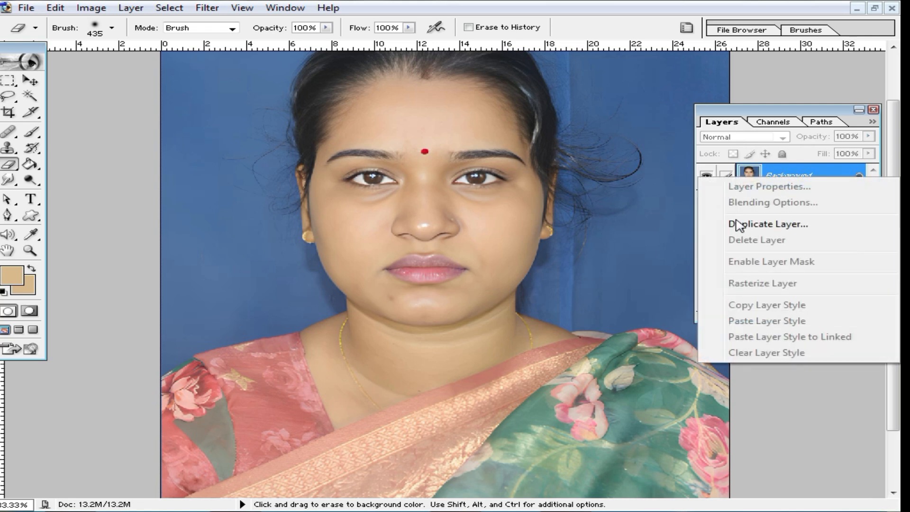
{"action": "left_click", "coordinate": [765, 226]}
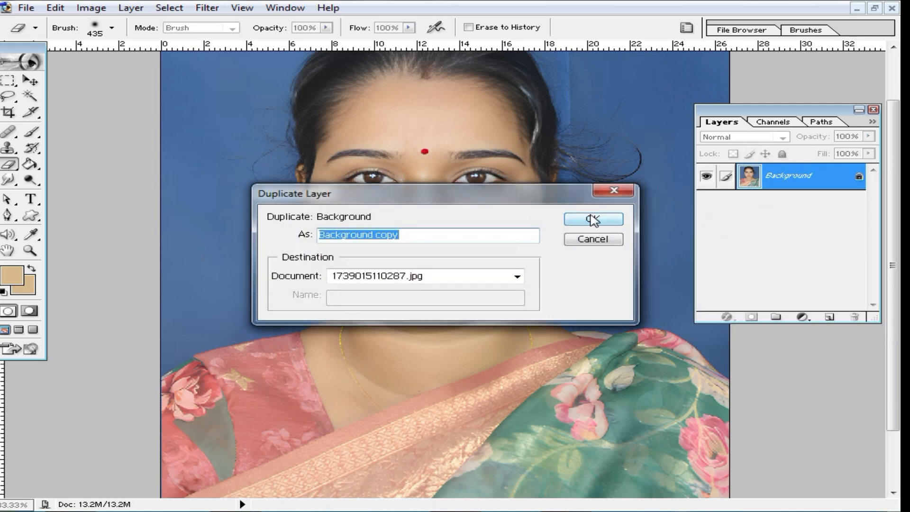
{"action": "left_click", "coordinate": [593, 220]}
{"action": "left_click", "coordinate": [433, 230], "text": "ctrl"}
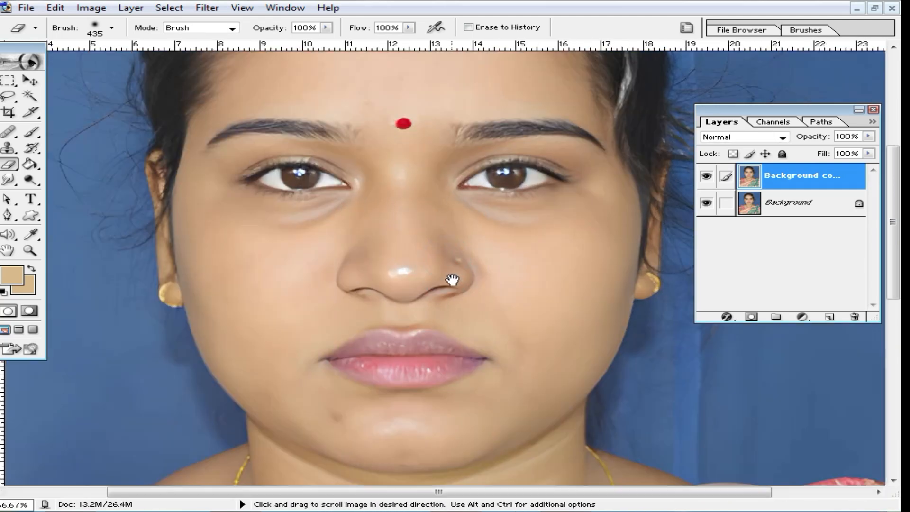
{"action": "left_click_drag", "start_coordinate": [453, 280], "coordinate": [451, 247]}
{"action": "left_click_drag", "start_coordinate": [380, 390], "coordinate": [384, 278]}
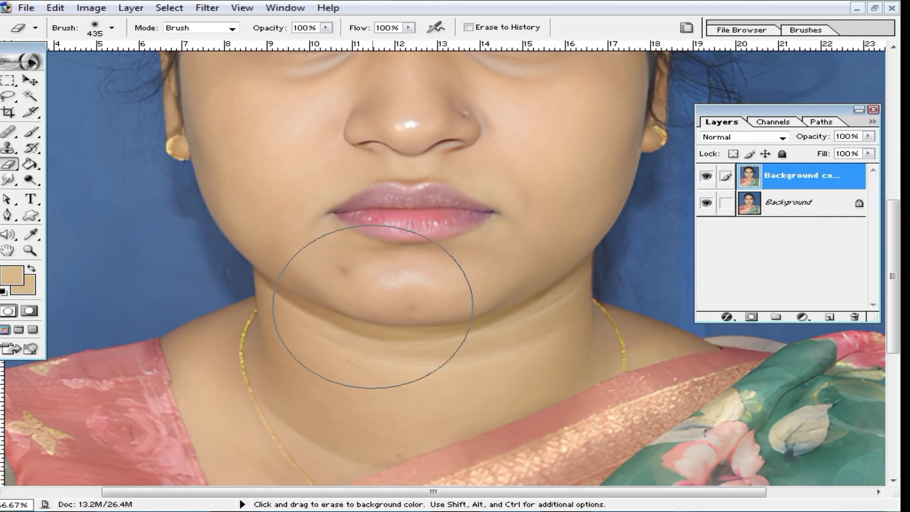
{"action": "left_click", "coordinate": [31, 137]}
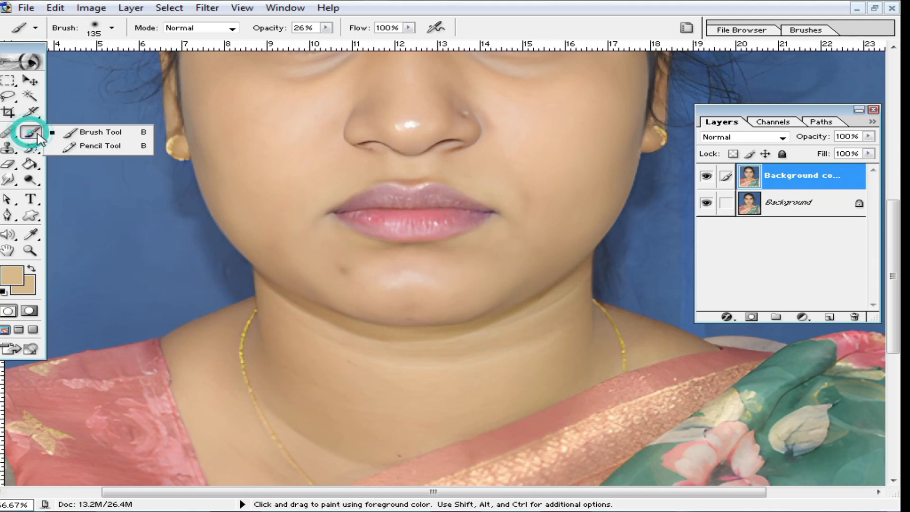
{"action": "left_click", "coordinate": [81, 131]}
{"action": "scroll", "coordinate": [544, 213], "scroll_direction": "up", "scroll_amount": 5}
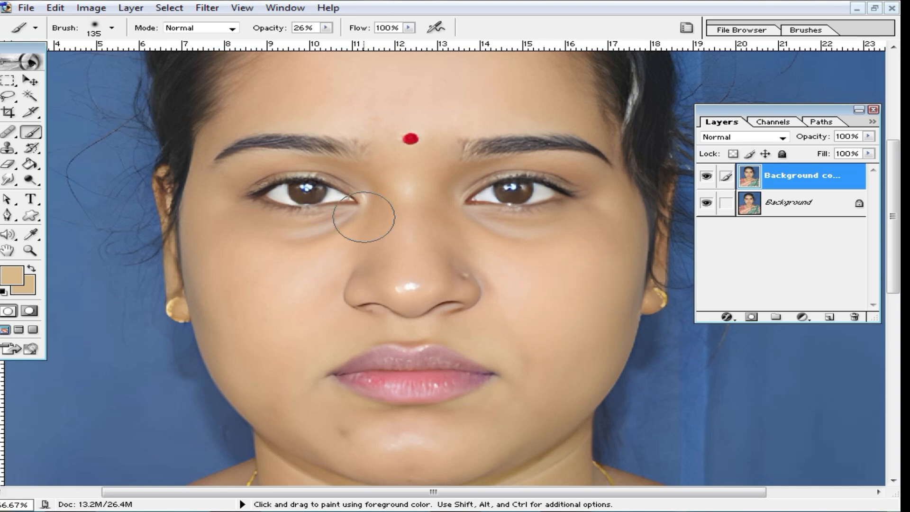
Select the skin of the face, ears and neck with the Magic Wand at tolerance 44, adding the missed areas.
{"action": "left_click", "coordinate": [30, 97]}
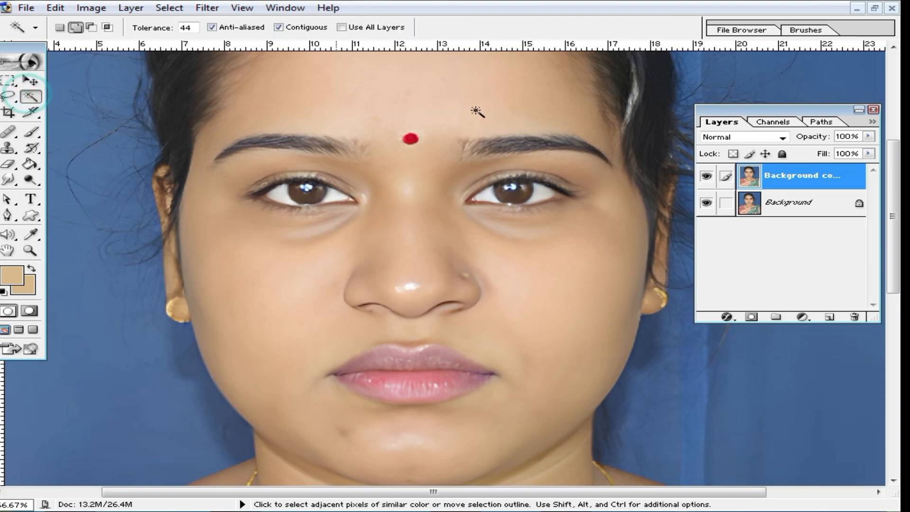
{"action": "left_click", "coordinate": [493, 91]}
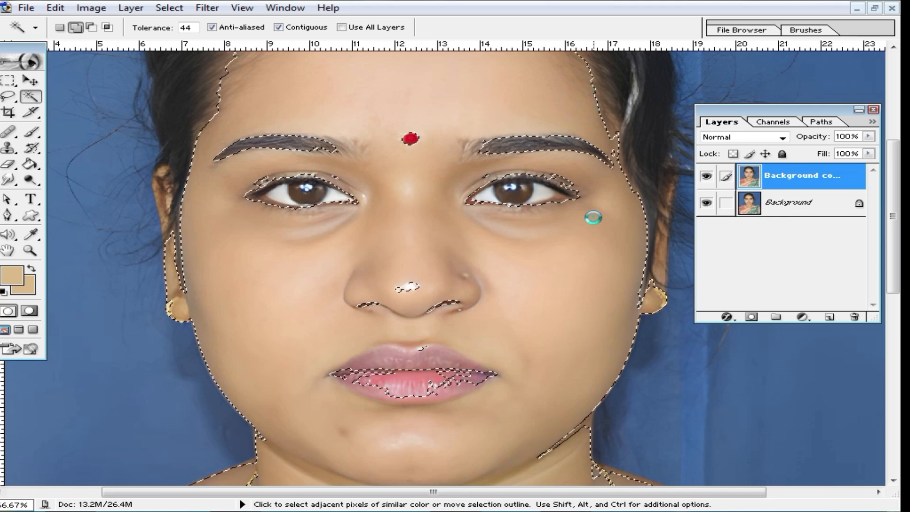
{"action": "left_click_drag", "start_coordinate": [420, 412], "coordinate": [430, 133]}
{"action": "left_click", "coordinate": [366, 288]}
{"action": "left_click", "coordinate": [301, 266]}
{"action": "left_click_drag", "start_coordinate": [520, 136], "coordinate": [491, 302]}
{"action": "left_click", "coordinate": [545, 355]}
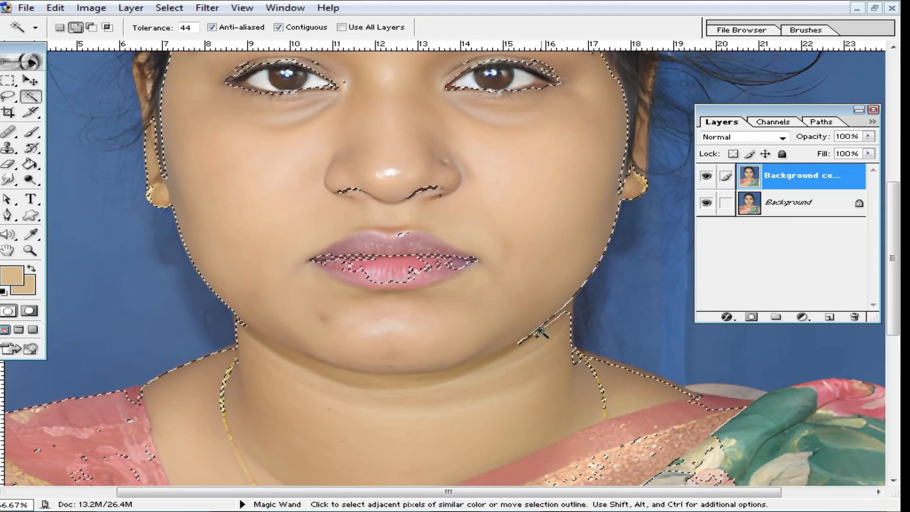
Feather the skin selection by 10 pixels.
{"action": "right_click", "coordinate": [534, 194]}
{"action": "left_click", "coordinate": [597, 326]}
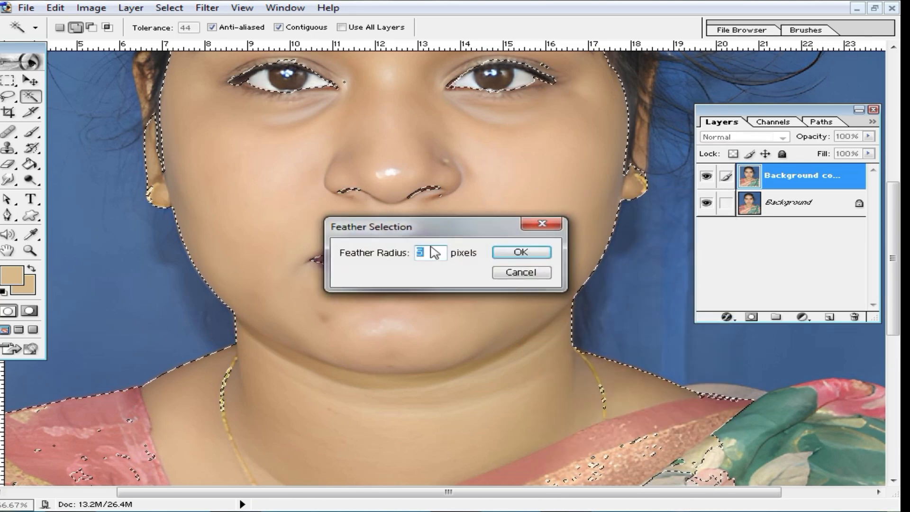
{"action": "type", "text": "10"}
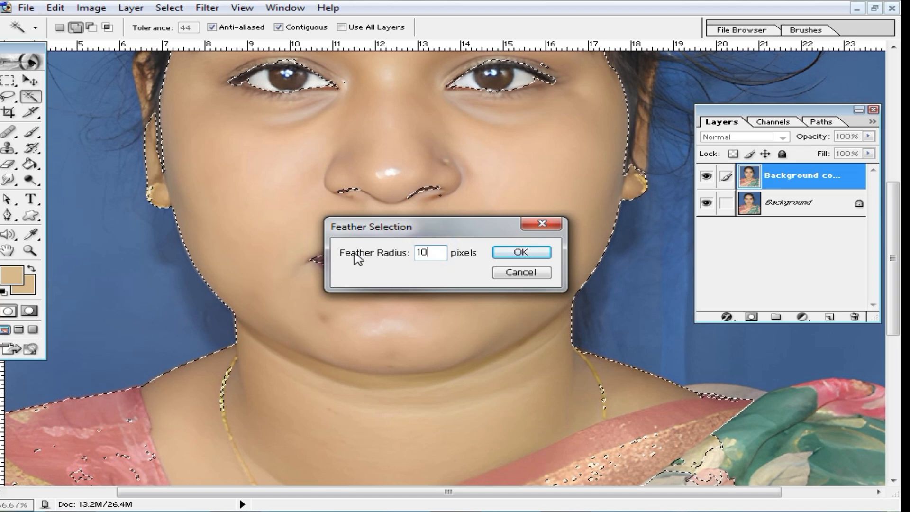
{"action": "key", "text": "Return"}
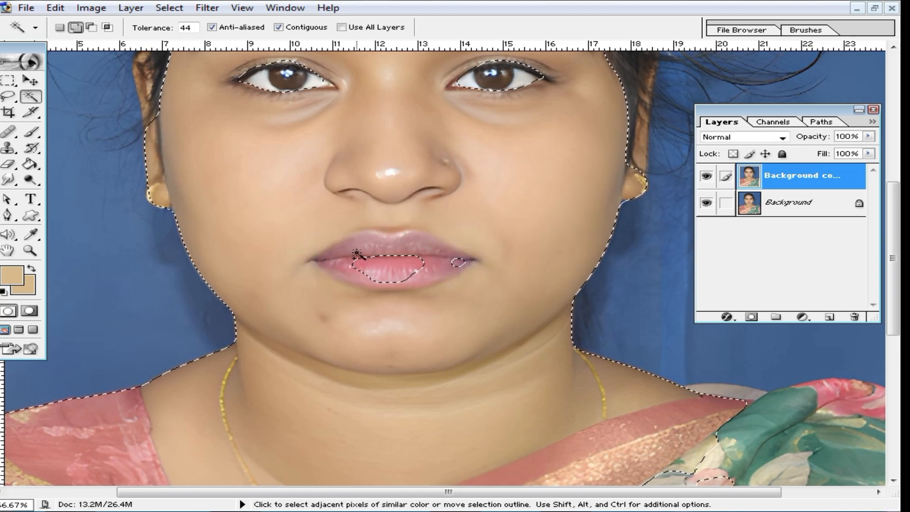
{"action": "scroll", "coordinate": [403, 255], "scroll_direction": "up", "scroll_amount": 1}
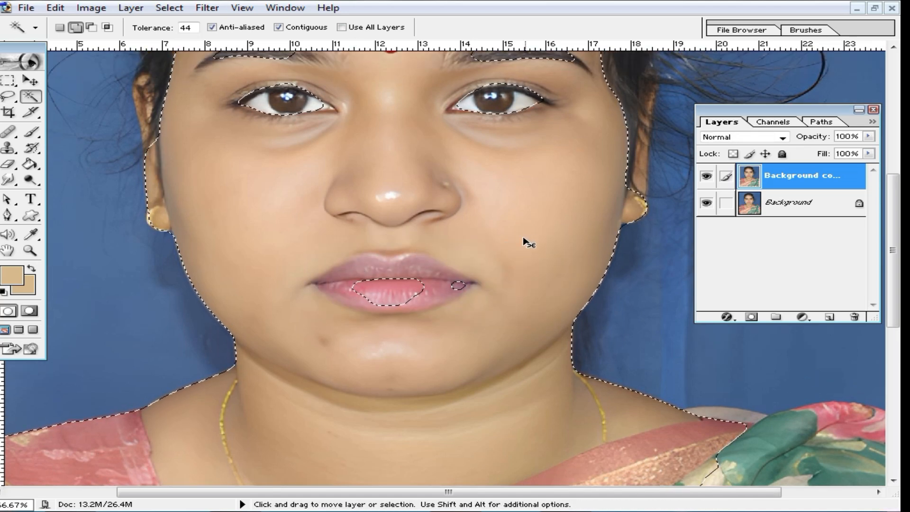
Brighten the selected skin with Curves by raising the midtones of the RGB curve slightly.
{"action": "key", "text": "ctrl+m"}
{"action": "left_click_drag", "start_coordinate": [440, 410], "coordinate": [428, 402]}
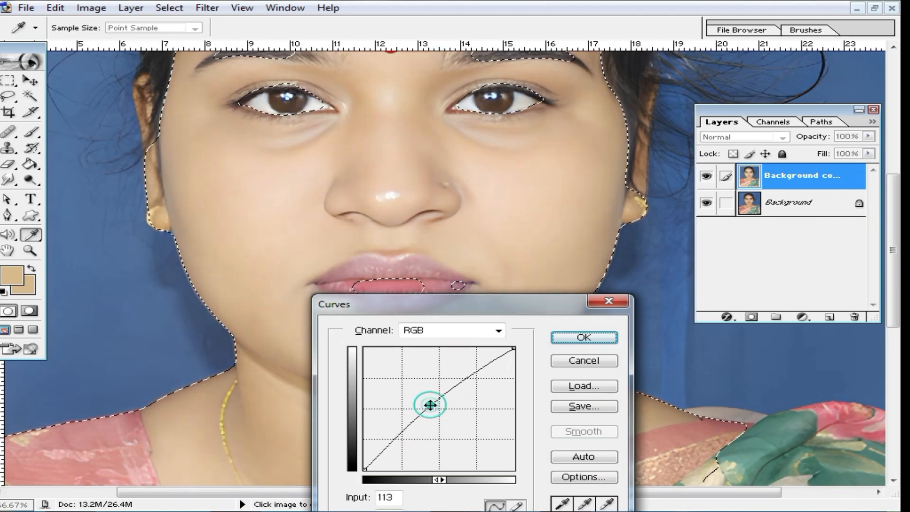
{"action": "left_click", "coordinate": [583, 337]}
{"action": "key", "text": "w"}
Set the Brush to 23% opacity with a soft 89 px tip and sample the light skin tone of the cheek.
{"action": "scroll", "coordinate": [406, 268], "scroll_direction": "up", "scroll_amount": 2}
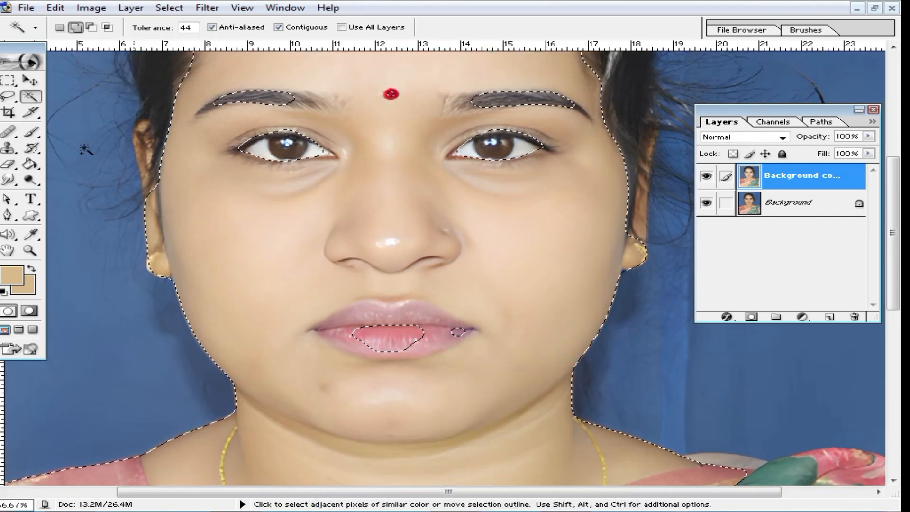
{"action": "left_click", "coordinate": [31, 133]}
{"action": "left_click", "coordinate": [326, 28]}
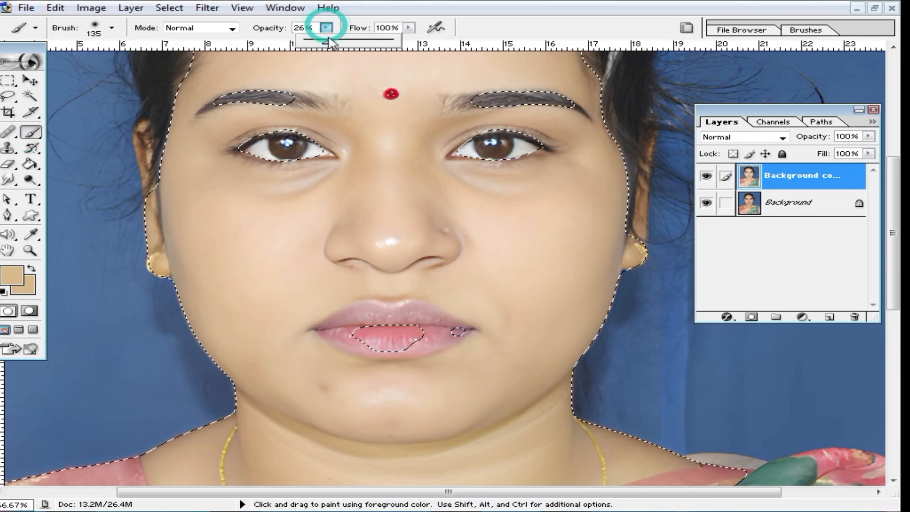
{"action": "left_click_drag", "start_coordinate": [326, 45], "coordinate": [326, 45]}
{"action": "right_click", "coordinate": [476, 165]}
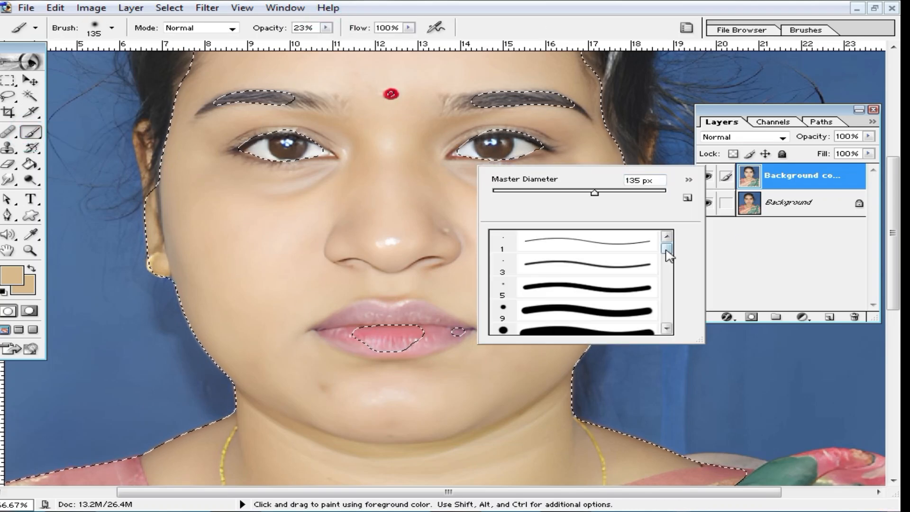
{"action": "left_click_drag", "start_coordinate": [668, 252], "coordinate": [676, 263]}
{"action": "left_click_drag", "start_coordinate": [596, 195], "coordinate": [530, 195]}
{"action": "right_click", "coordinate": [451, 199]}
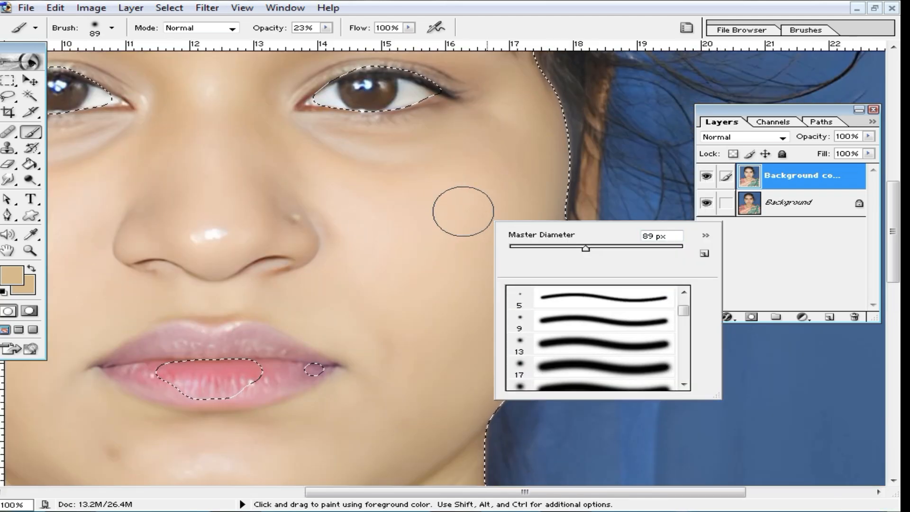
{"action": "left_click", "coordinate": [467, 209], "text": "alt"}
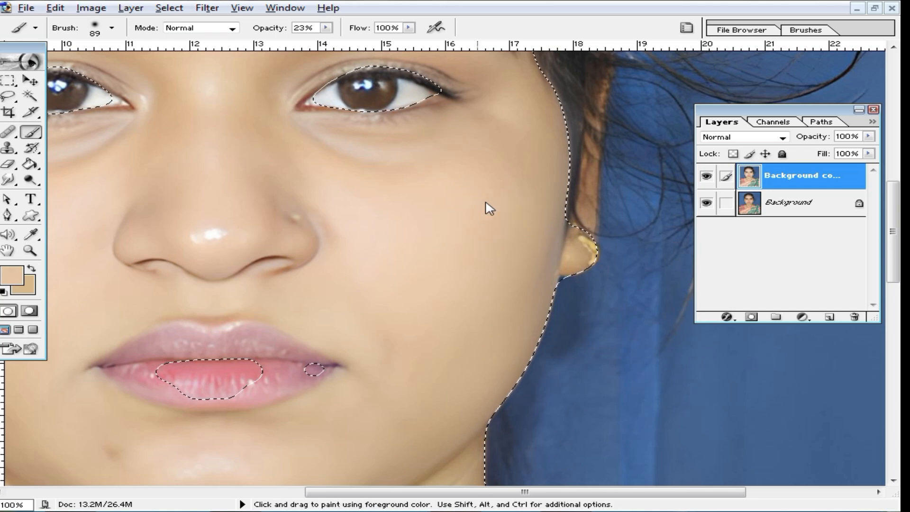
Paint sampled skin tones softly over the cheeks, from the outer eye down to the jawline, within the selection.
{"action": "left_click_drag", "start_coordinate": [483, 220], "coordinate": [508, 219]}
{"action": "mouse_move", "coordinate": [535, 140]}
{"action": "left_mouse_down"}
{"action": "mouse_move", "coordinate": [557, 162]}
{"action": "mouse_move", "coordinate": [538, 257]}
{"action": "left_mouse_up"}
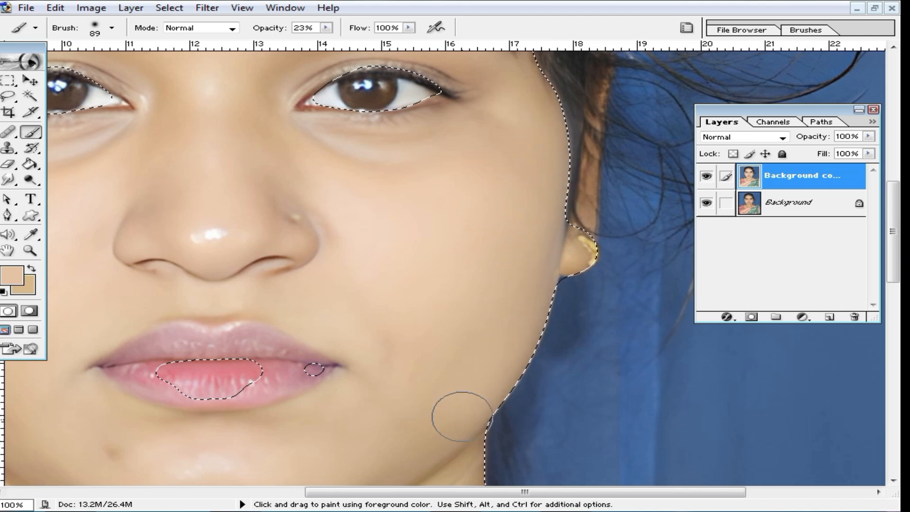
{"action": "left_click", "coordinate": [316, 440], "text": "alt"}
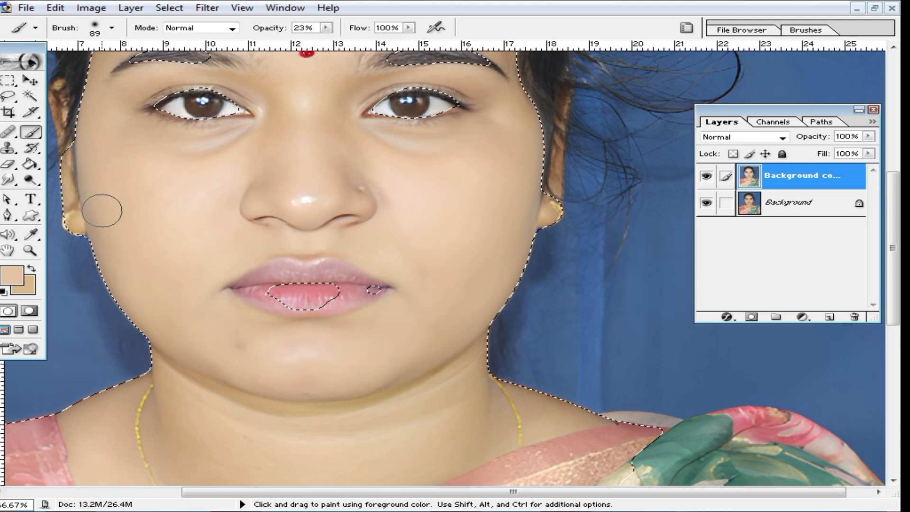
{"action": "left_click_drag", "start_coordinate": [209, 232], "coordinate": [307, 247]}
Enlarge the brush to 100 px, resample the cheek tone and paint over the under-eye shadows and nose bridge.
{"action": "right_click", "coordinate": [293, 255]}
{"action": "left_click", "coordinate": [403, 278]}
{"action": "left_click", "coordinate": [255, 258], "text": "alt"}
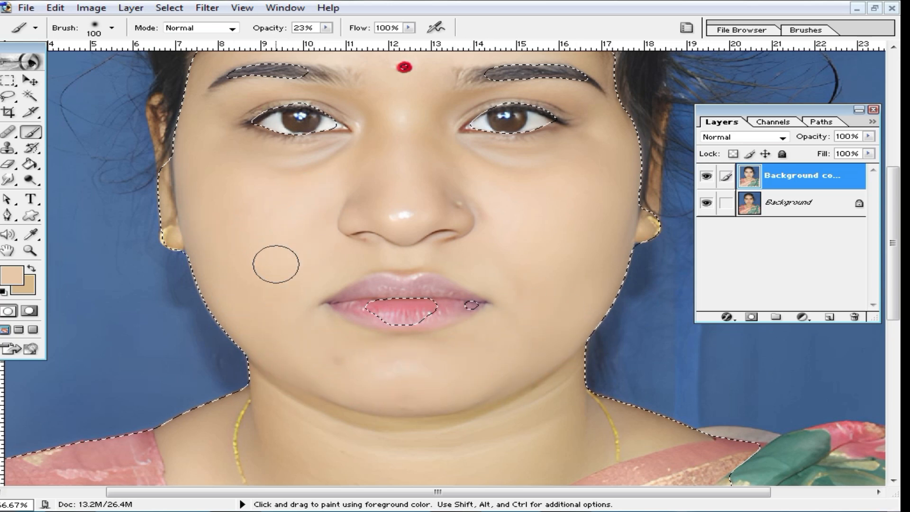
{"action": "left_click_drag", "start_coordinate": [226, 127], "coordinate": [230, 127]}
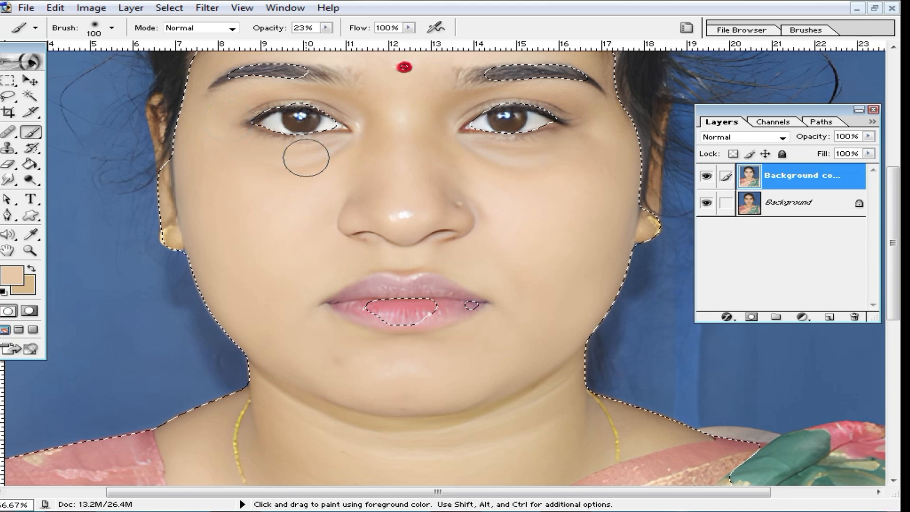
{"action": "left_click", "coordinate": [430, 117]}
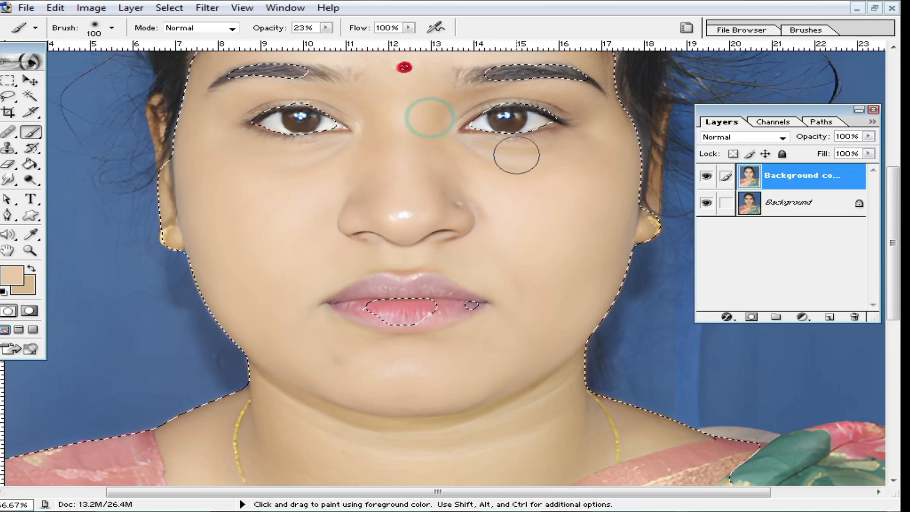
{"action": "left_click_drag", "start_coordinate": [498, 186], "coordinate": [514, 194]}
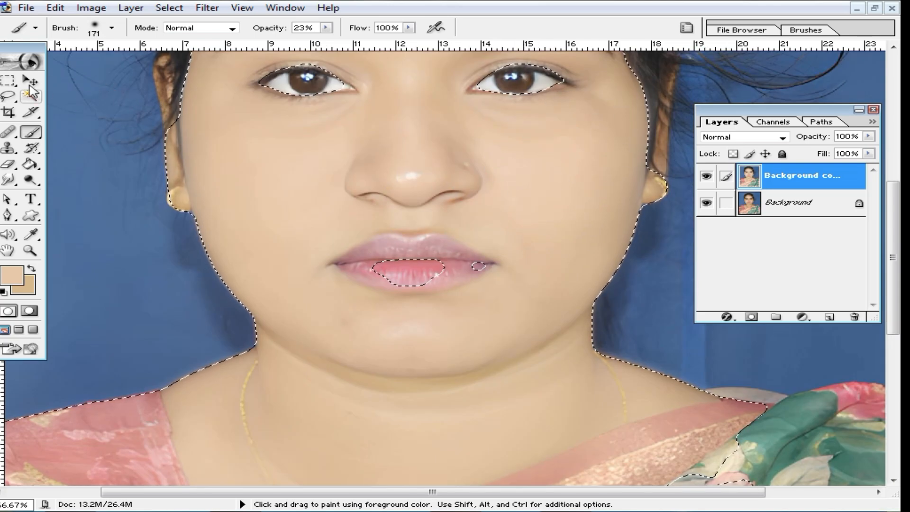
Deselect the skin and lower the opacity of the Background copy layer to 67%.
{"action": "left_click", "coordinate": [8, 80]}
{"action": "left_click", "coordinate": [272, 185]}
{"action": "key", "text": "ctrl+minus"}
{"action": "left_click", "coordinate": [394, 222]}
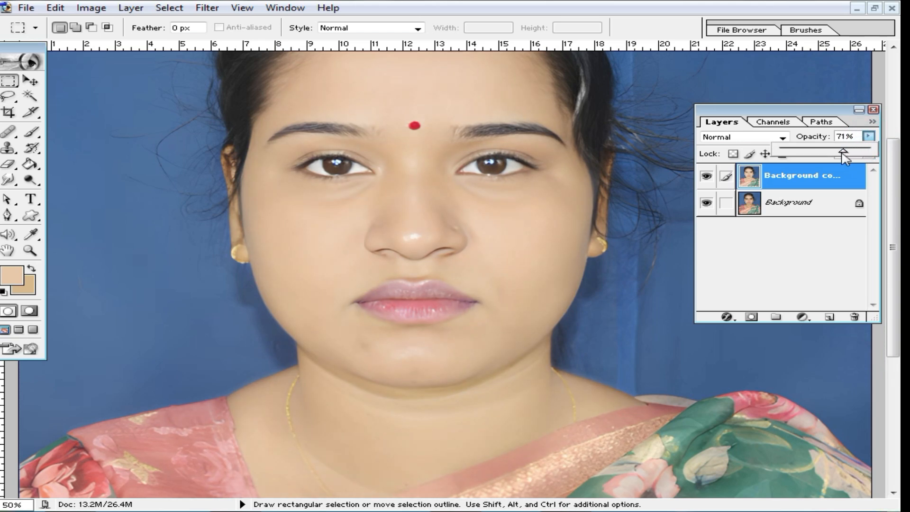
{"action": "left_click", "coordinate": [574, 278]}
Remove the brown spot on the chin below the lip with a 40 px Healing Brush sampled from clean skin nearby.
{"action": "key", "text": "ctrl+space"}
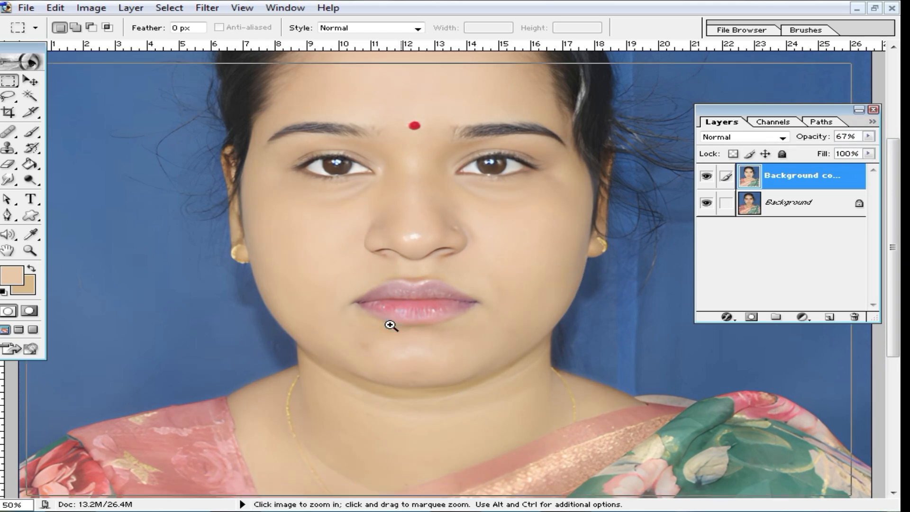
{"action": "left_click", "coordinate": [392, 321], "text": "ctrl"}
{"action": "left_click", "coordinate": [400, 311], "text": "ctrl"}
{"action": "left_click", "coordinate": [402, 308], "text": "ctrl"}
{"action": "left_click", "coordinate": [498, 227], "text": "ctrl"}
{"action": "left_click_drag", "start_coordinate": [590, 107], "coordinate": [382, 242]}
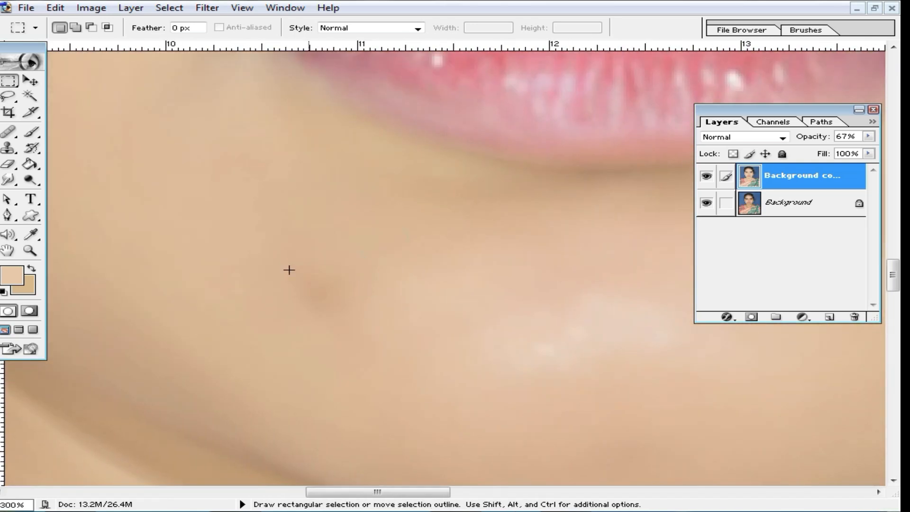
{"action": "left_click_drag", "start_coordinate": [9, 138], "coordinate": [59, 138]}
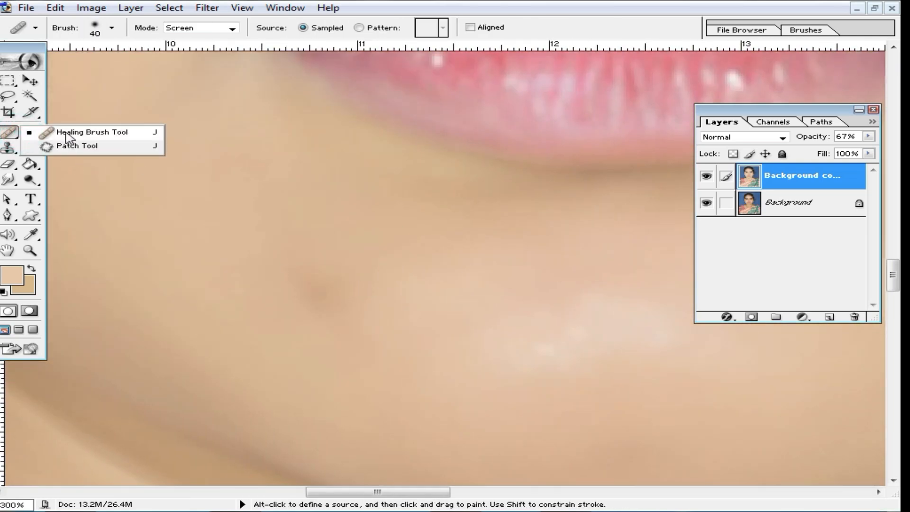
{"action": "left_click", "coordinate": [66, 134]}
{"action": "left_click", "coordinate": [234, 211], "text": "alt"}
{"action": "left_click", "coordinate": [234, 211], "text": "alt"}
{"action": "left_click", "coordinate": [253, 234]}
{"action": "left_click", "coordinate": [301, 281]}
{"action": "left_click", "coordinate": [334, 288]}
Heal the shiny highlights across the chin and touch up the remaining spot mark with freshly sampled skin.
{"action": "left_click", "coordinate": [411, 267], "text": "alt"}
{"action": "left_click", "coordinate": [495, 299]}
{"action": "left_click", "coordinate": [603, 303]}
{"action": "left_click", "coordinate": [342, 298]}
{"action": "left_click", "coordinate": [326, 259], "text": "alt"}
{"action": "left_click", "coordinate": [333, 297]}
{"action": "left_click", "coordinate": [624, 274], "text": "alt"}
{"action": "left_click_drag", "start_coordinate": [645, 314], "coordinate": [572, 333]}
{"action": "key", "text": "ctrl+minus"}
{"action": "key", "text": "ctrl+minus"}
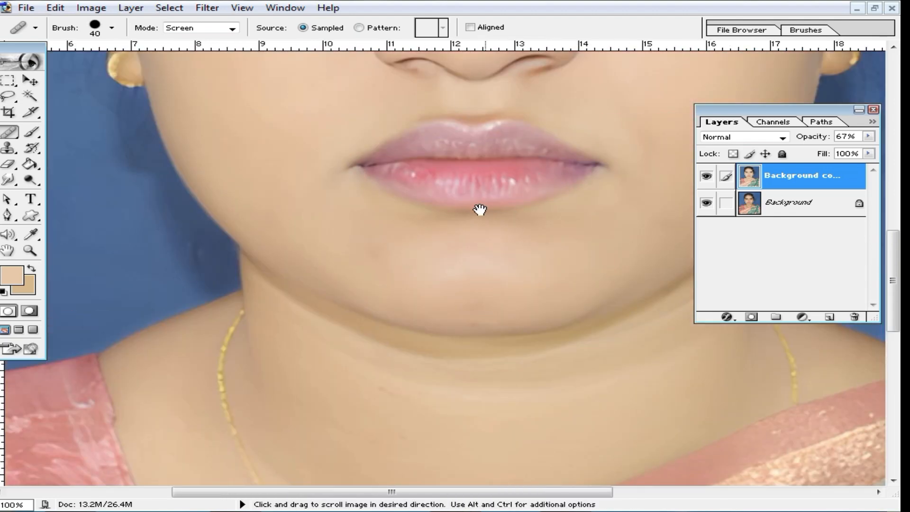
Reduce the Healing Brush to 15 px and soften the white glare on the nose tip with skin sampled above it.
{"action": "left_click", "coordinate": [370, 243], "text": "alt"}
{"action": "left_click_drag", "start_coordinate": [437, 162], "coordinate": [448, 298]}
{"action": "left_click_drag", "start_coordinate": [491, 207], "coordinate": [490, 256]}
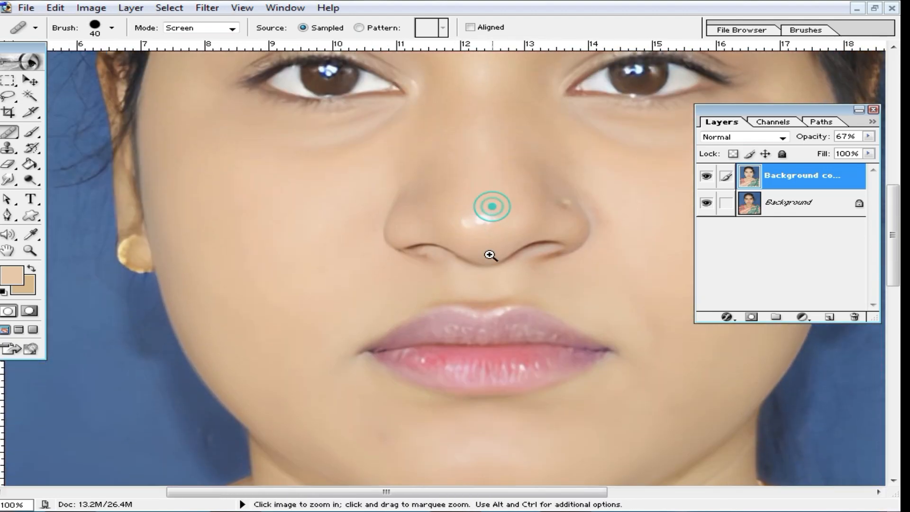
{"action": "left_click", "coordinate": [489, 254], "text": "ctrl"}
{"action": "left_click", "coordinate": [459, 227], "text": "ctrl"}
{"action": "right_click", "coordinate": [489, 225]}
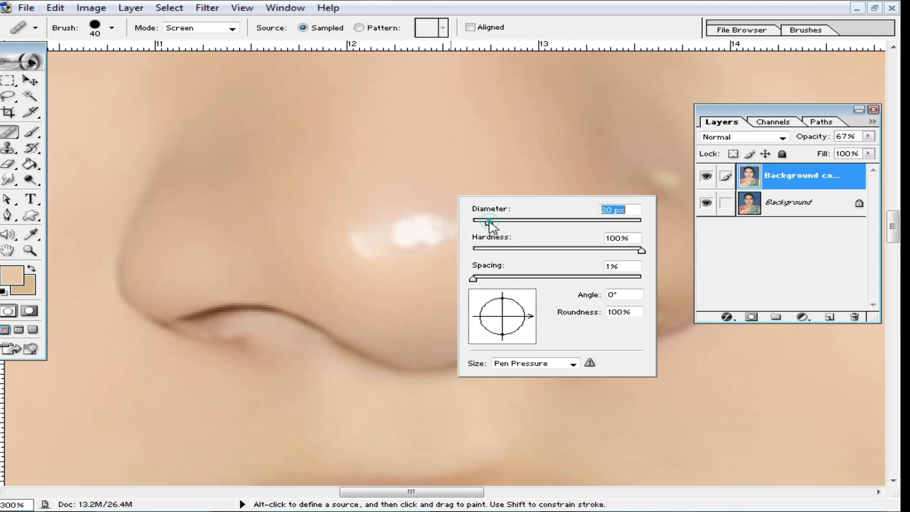
{"action": "left_click_drag", "start_coordinate": [490, 222], "coordinate": [486, 222]}
{"action": "left_click", "coordinate": [426, 188], "text": "alt"}
{"action": "mouse_move", "coordinate": [423, 223]}
{"action": "left_mouse_down"}
{"action": "mouse_move", "coordinate": [423, 240]}
{"action": "mouse_move", "coordinate": [372, 248]}
{"action": "mouse_move", "coordinate": [431, 232]}
{"action": "mouse_move", "coordinate": [417, 220]}
{"action": "mouse_move", "coordinate": [394, 249]}
{"action": "mouse_move", "coordinate": [384, 222]}
{"action": "mouse_move", "coordinate": [456, 236]}
{"action": "left_mouse_up"}
{"action": "left_click", "coordinate": [419, 232]}
{"action": "left_click", "coordinate": [441, 163], "text": "alt"}
{"action": "left_click", "coordinate": [416, 223]}
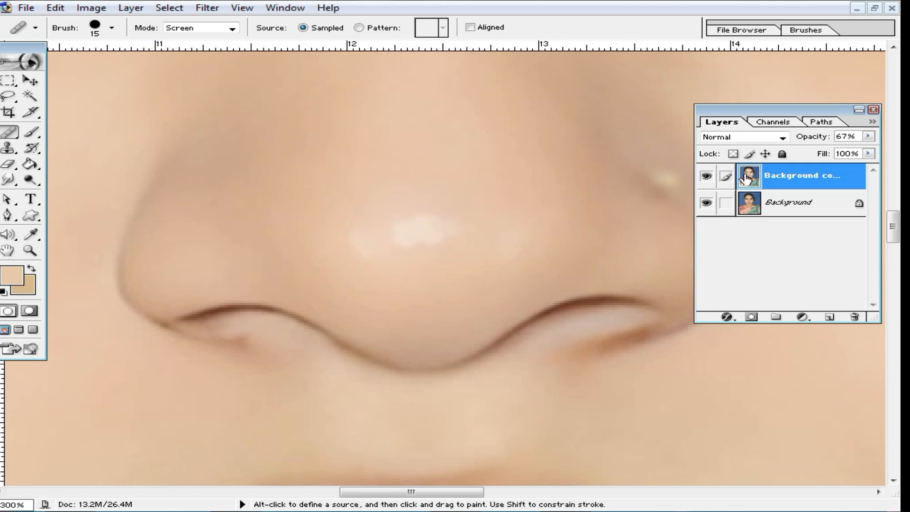
{"action": "left_click", "coordinate": [408, 174], "text": "alt"}
{"action": "left_click", "coordinate": [412, 239]}
Merge the Background copy layer into the Background and show the whole portrait.
{"action": "left_click", "coordinate": [512, 217], "text": "alt"}
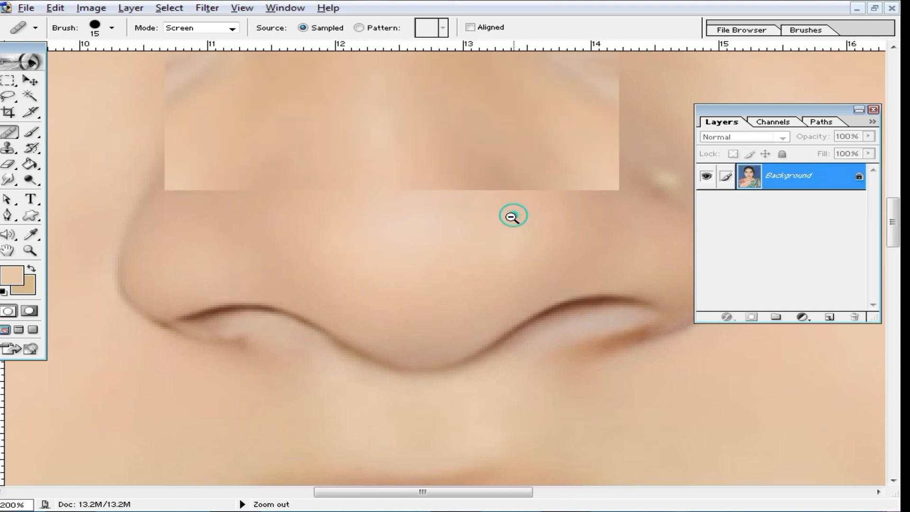
{"action": "left_click", "coordinate": [511, 216], "text": "alt"}
{"action": "left_click", "coordinate": [512, 216], "text": "alt"}
{"action": "left_click", "coordinate": [512, 217], "text": "alt"}
{"action": "left_click", "coordinate": [482, 220], "text": "alt"}
{"action": "key", "text": "ctrl+0"}
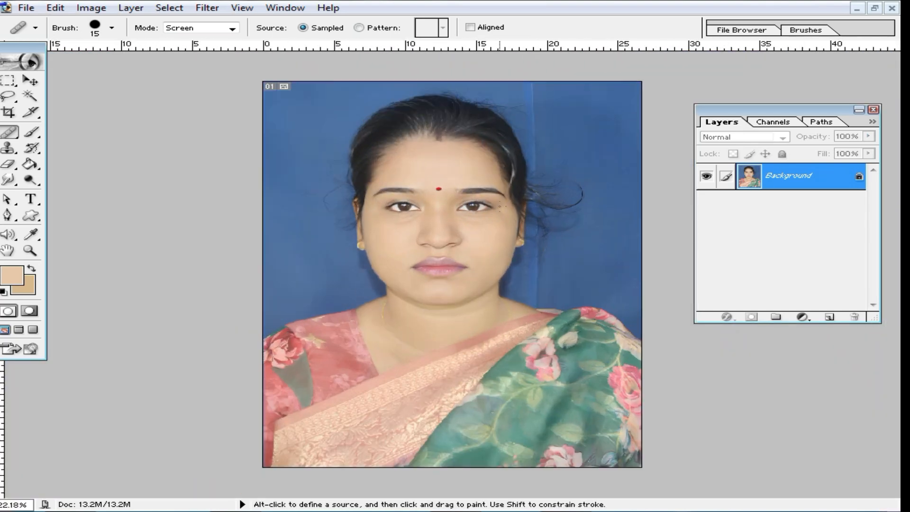
Add a new empty layer above the Background for working on the lips.
{"action": "left_click", "coordinate": [465, 255], "text": "ctrl"}
{"action": "left_click", "coordinate": [460, 265], "text": "ctrl"}
{"action": "left_click", "coordinate": [453, 277], "text": "ctrl"}
{"action": "left_click", "coordinate": [436, 253], "text": "ctrl"}
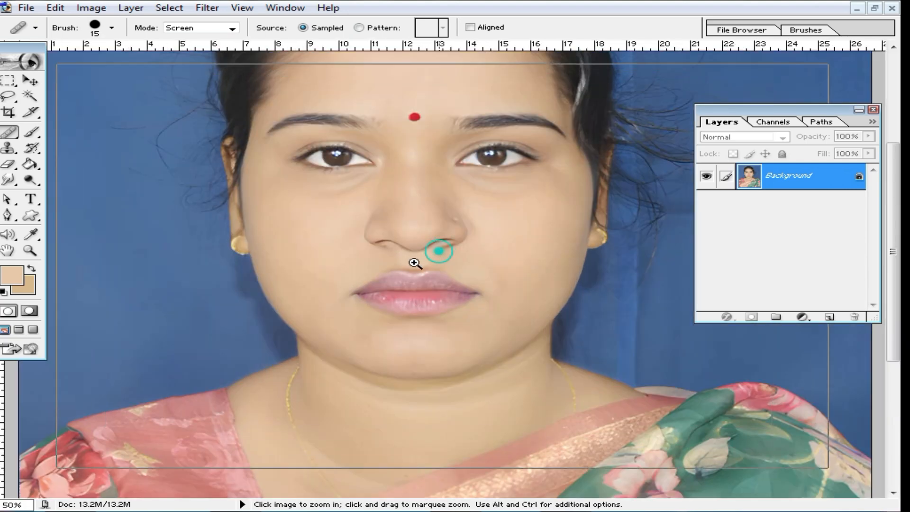
{"action": "left_click", "coordinate": [437, 261], "text": "ctrl"}
{"action": "left_click", "coordinate": [422, 330], "text": "ctrl"}
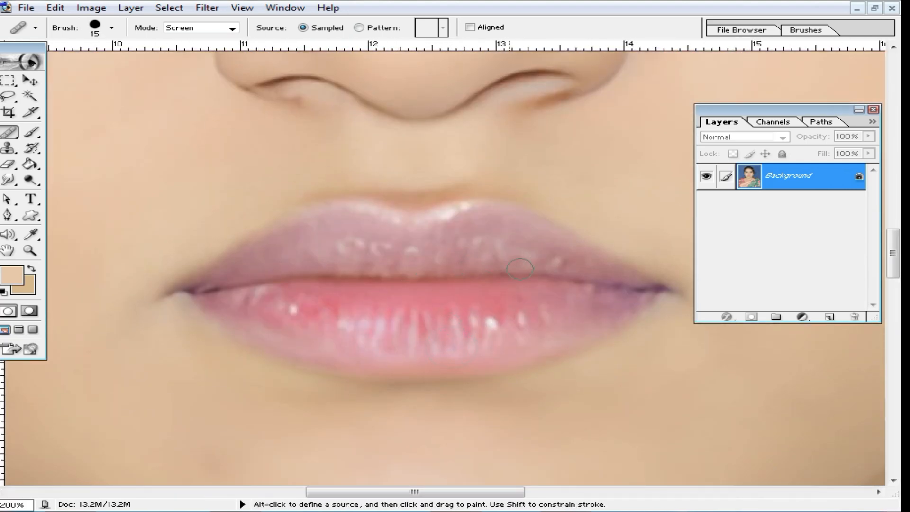
{"action": "left_click", "coordinate": [830, 317]}
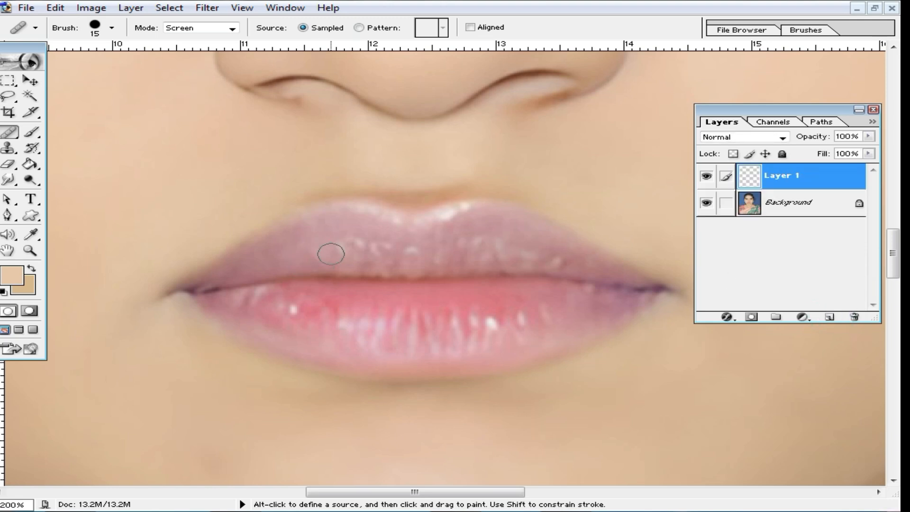
Start a Pen path at the cupid's bow and trace the upper lip's edge to the right corner of the mouth.
{"action": "key", "text": "p"}
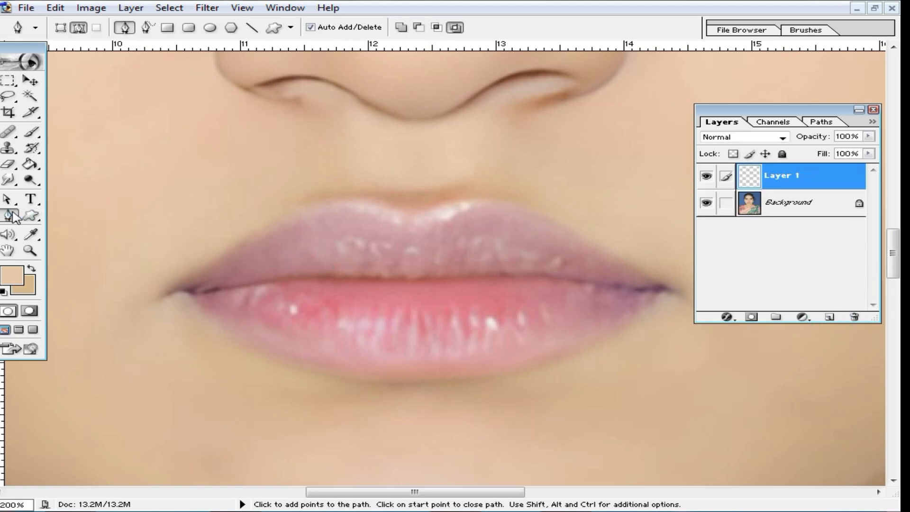
{"action": "left_click", "coordinate": [454, 239], "text": "ctrl"}
{"action": "left_click", "coordinate": [392, 250]}
{"action": "left_click_drag", "start_coordinate": [545, 249], "coordinate": [466, 297]}
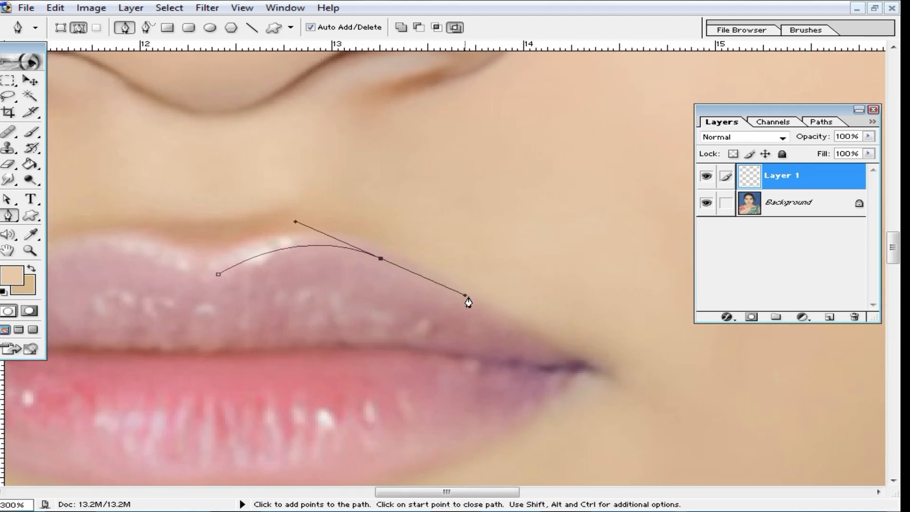
{"action": "left_click", "coordinate": [594, 365]}
{"action": "left_click_drag", "start_coordinate": [574, 400], "coordinate": [644, 297]}
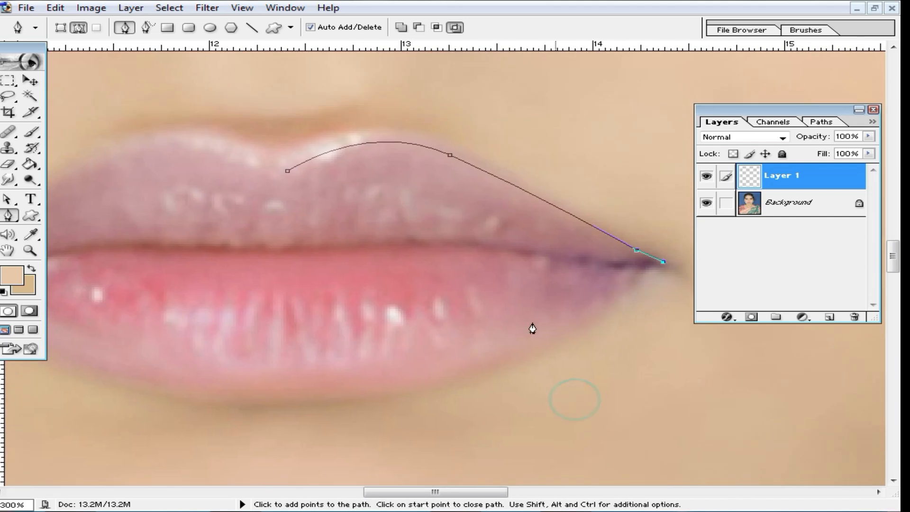
Continue the path along the lower lip's edge to the lip centre and close it at the cupid's bow.
{"action": "left_click_drag", "start_coordinate": [368, 392], "coordinate": [205, 392]}
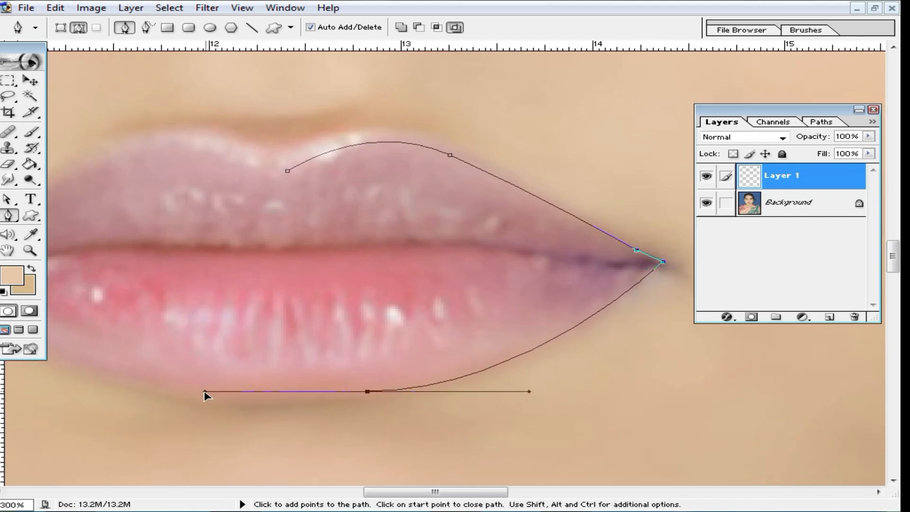
{"action": "left_click", "coordinate": [367, 391]}
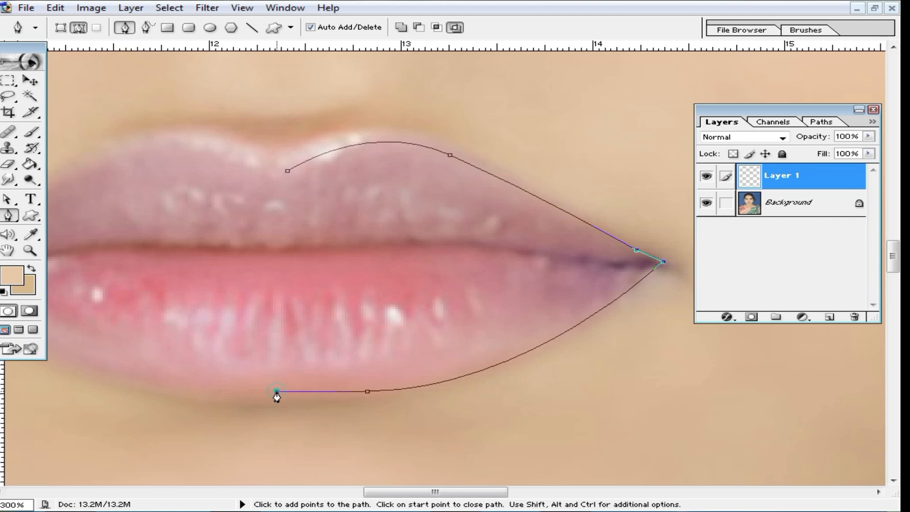
{"action": "left_click_drag", "start_coordinate": [253, 382], "coordinate": [384, 350]}
{"action": "left_click", "coordinate": [384, 350], "text": "alt"}
{"action": "left_click_drag", "start_coordinate": [467, 235], "coordinate": [418, 301]}
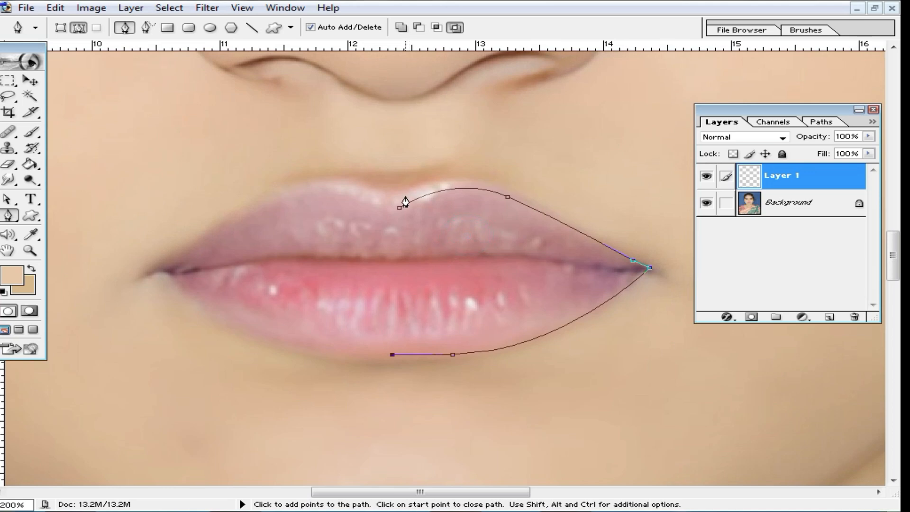
{"action": "left_click", "coordinate": [398, 214]}
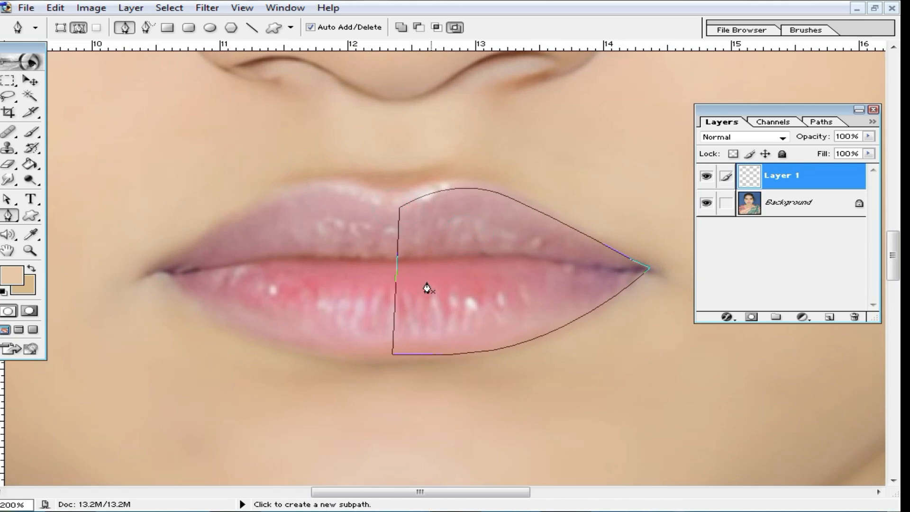
Convert the closed path around the right half of the lips into a selection.
{"action": "right_click", "coordinate": [484, 224]}
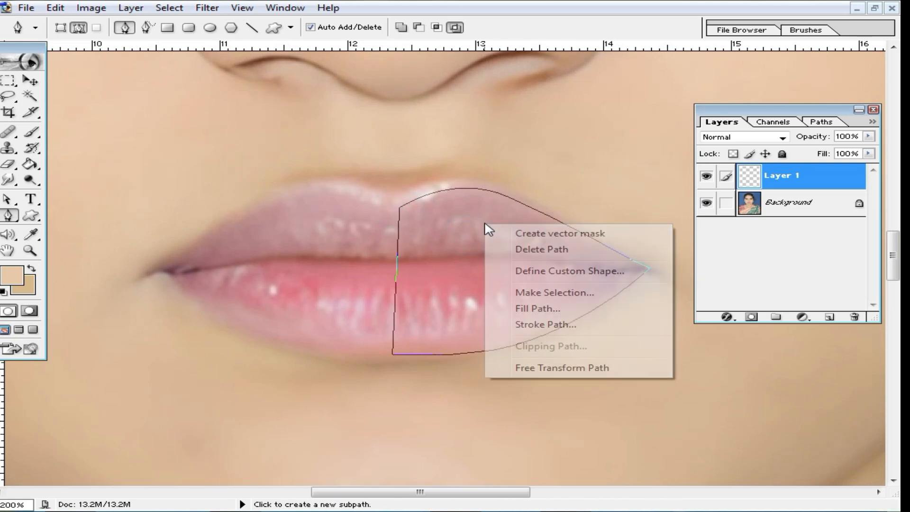
{"action": "left_click", "coordinate": [570, 293]}
{"action": "left_click", "coordinate": [540, 197]}
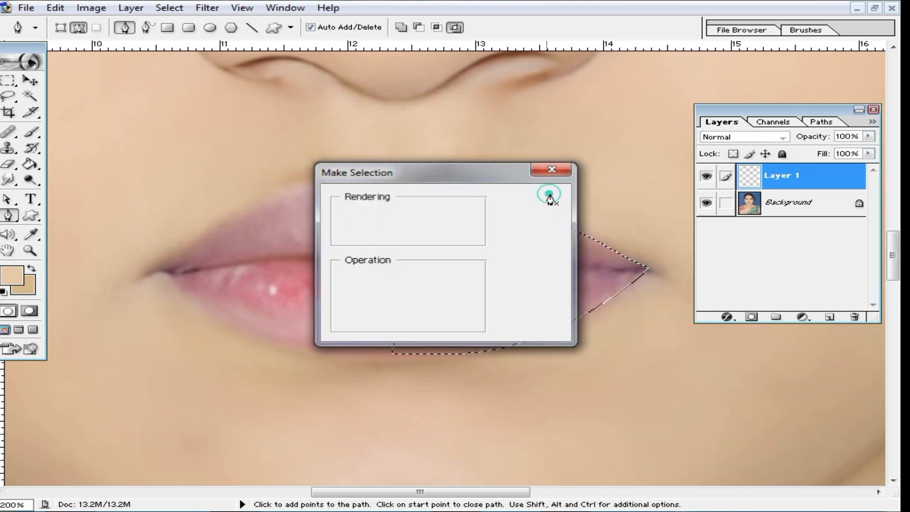
Set the foreground colour to bright red and fill the selected lip half on Layer 1 with the Paint Bucket.
{"action": "left_click_drag", "start_coordinate": [30, 164], "coordinate": [74, 185]}
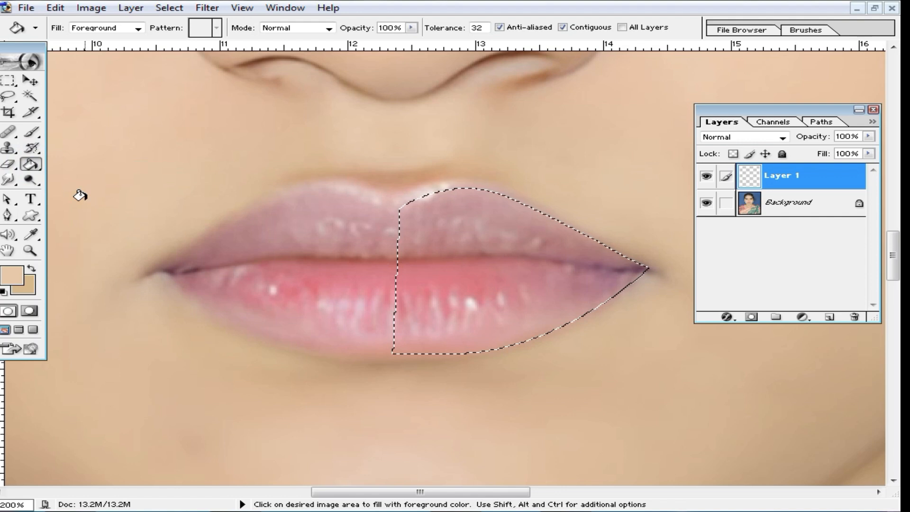
{"action": "left_click", "coordinate": [12, 275]}
{"action": "left_click", "coordinate": [629, 257]}
{"action": "left_click", "coordinate": [567, 259]}
{"action": "left_click", "coordinate": [764, 242]}
{"action": "left_click", "coordinate": [471, 252]}
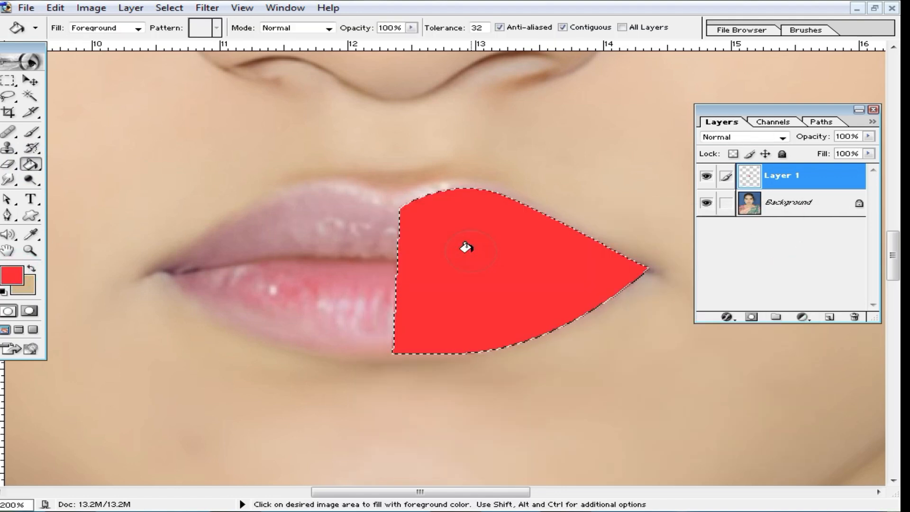
Deselect the red lip shape and duplicate Layer 1.
{"action": "left_click", "coordinate": [30, 96]}
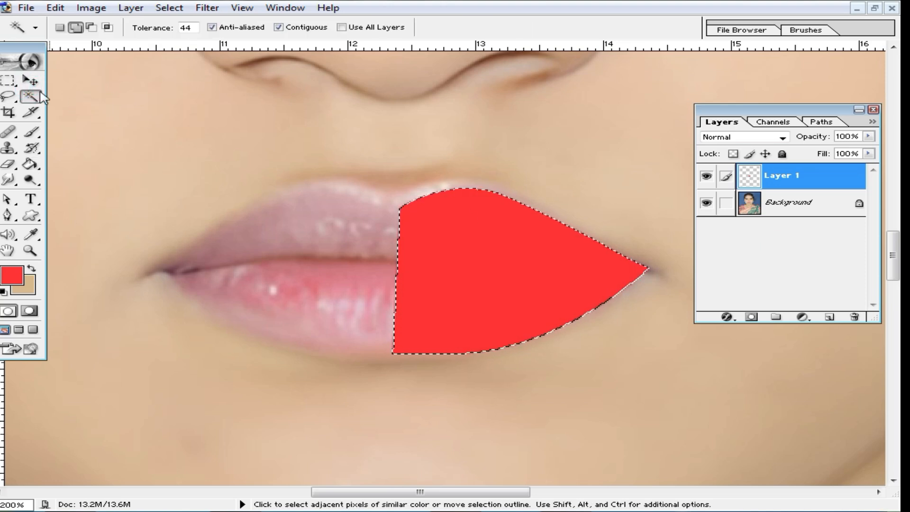
{"action": "left_click", "coordinate": [30, 80]}
{"action": "left_click", "coordinate": [510, 153]}
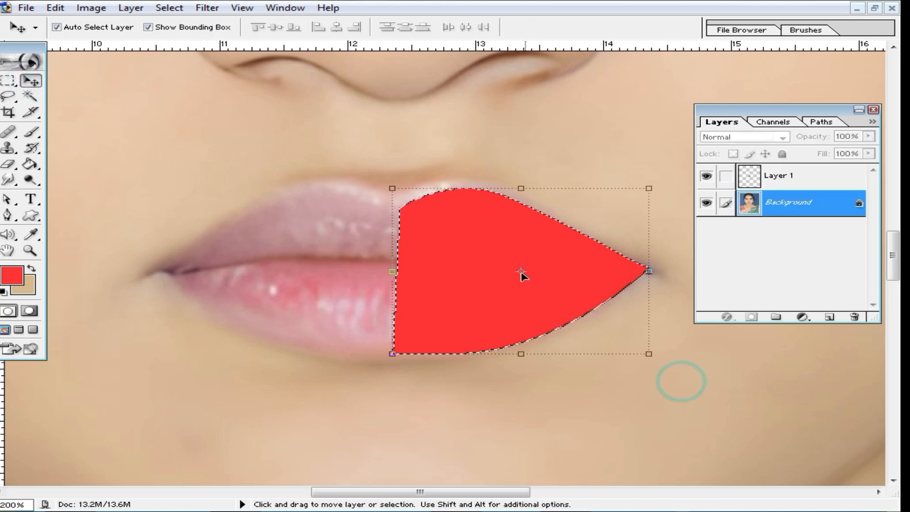
{"action": "left_click", "coordinate": [8, 81]}
{"action": "left_click", "coordinate": [221, 126]}
{"action": "left_click", "coordinate": [30, 81]}
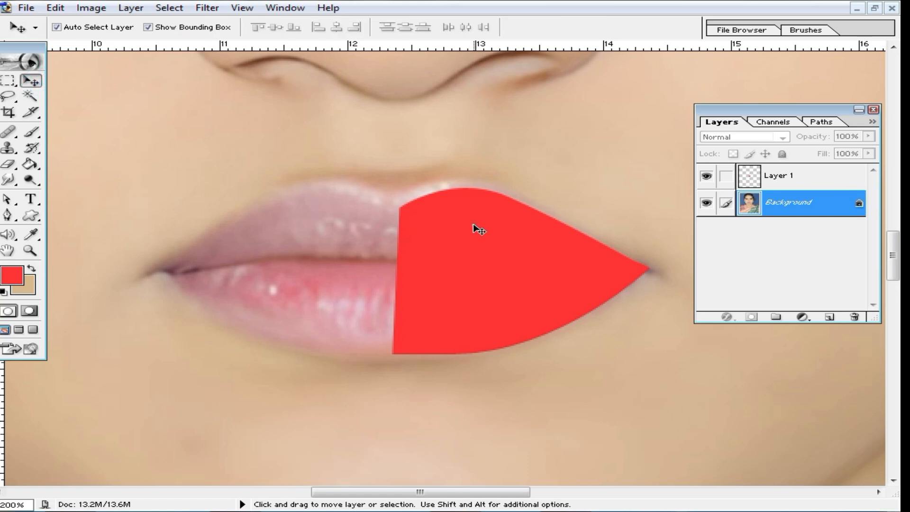
{"action": "left_click", "coordinate": [467, 235]}
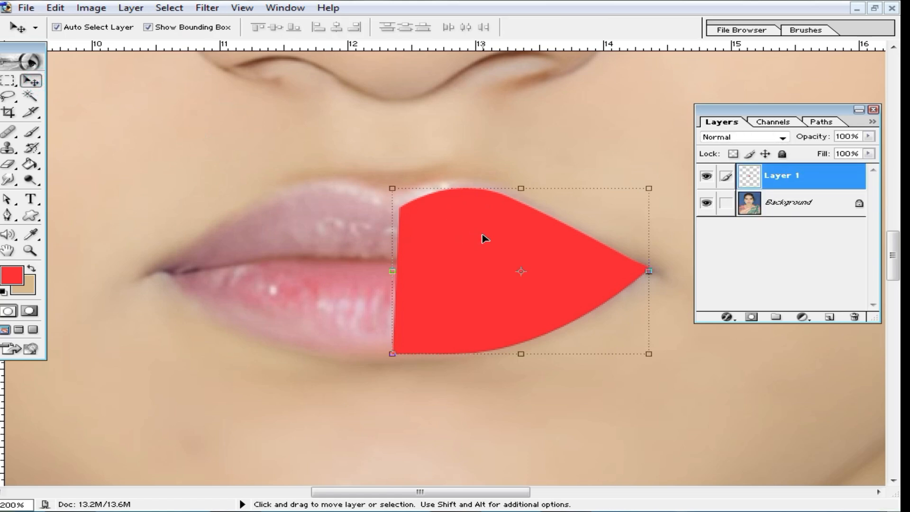
{"action": "key", "text": "ctrl+j"}
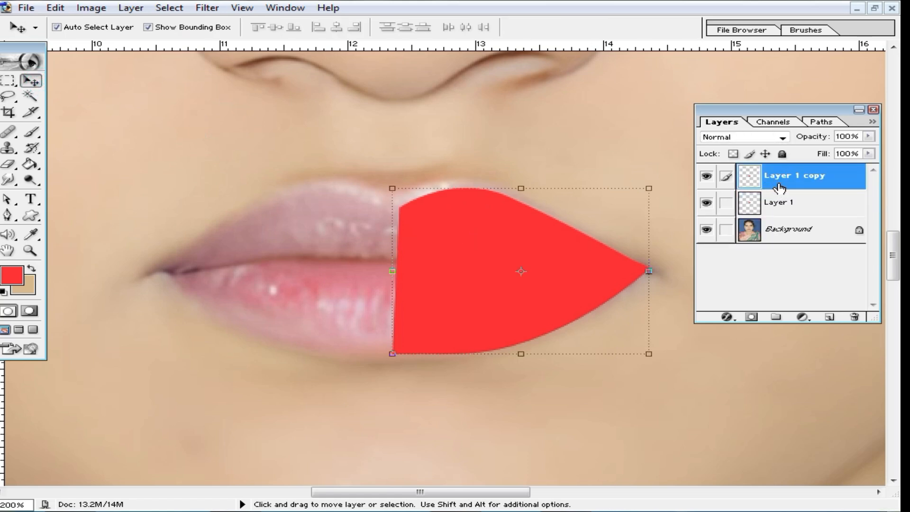
Flip the duplicated red shape horizontally and move it over the left half of the lips to meet the original.
{"action": "key", "text": "ctrl+t"}
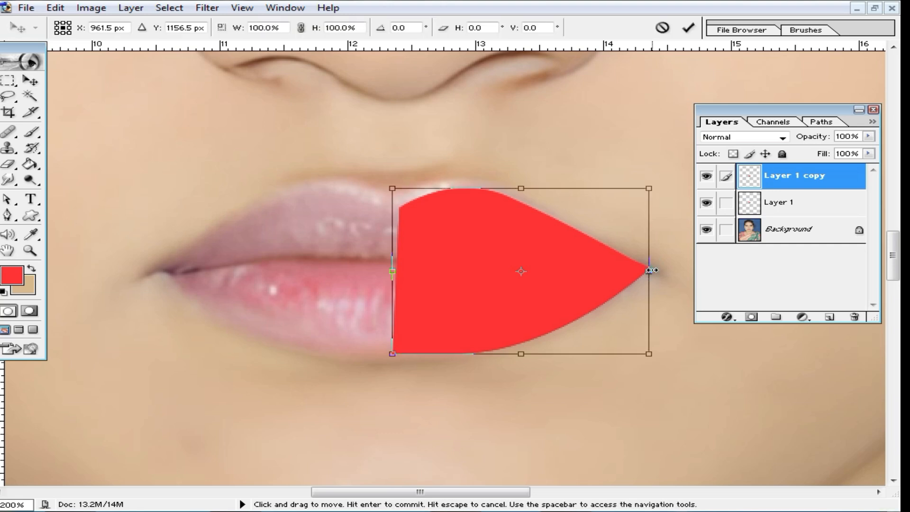
{"action": "right_click", "coordinate": [635, 263]}
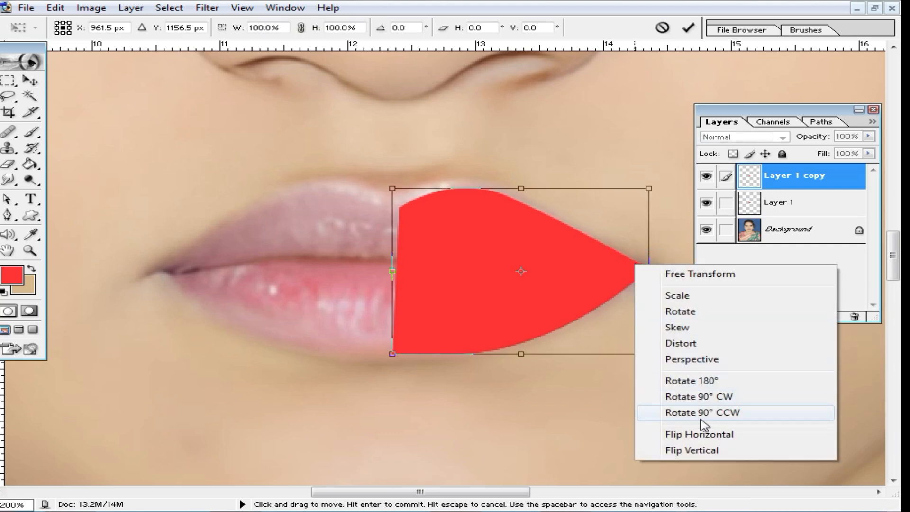
{"action": "left_click", "coordinate": [724, 433]}
{"action": "double_click", "coordinate": [601, 259]}
{"action": "left_click_drag", "start_coordinate": [602, 260], "coordinate": [361, 254]}
{"action": "left_click", "coordinate": [373, 269]}
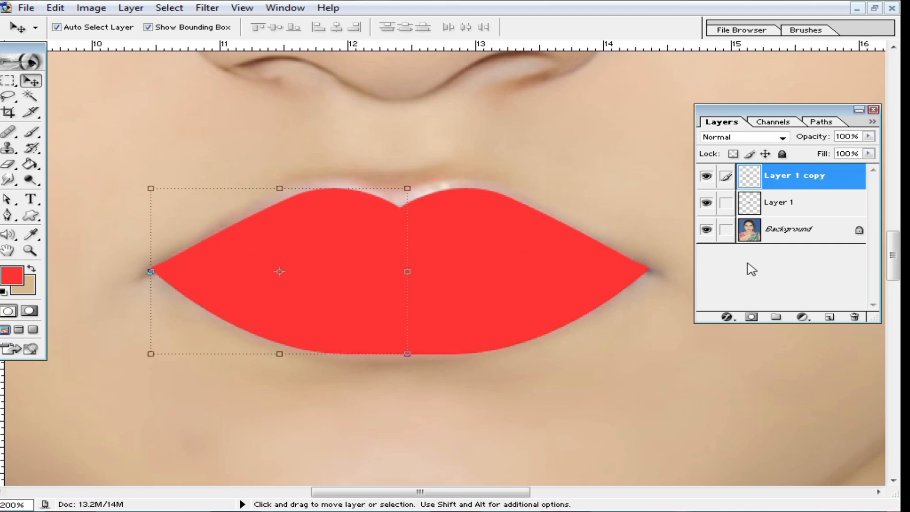
Merge the two red lip halves into one layer and set its blend mode to Soft Light.
{"action": "key", "text": "ctrl+e"}
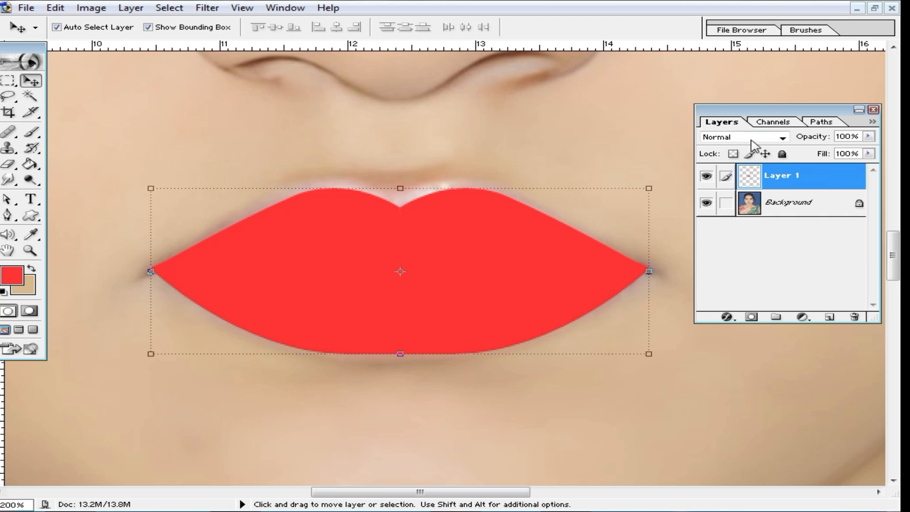
{"action": "left_click", "coordinate": [754, 138]}
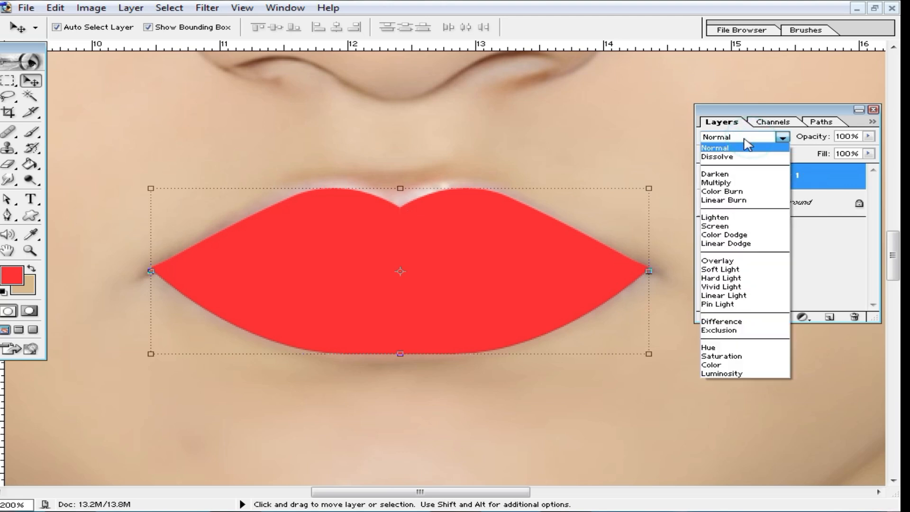
{"action": "left_click", "coordinate": [744, 267]}
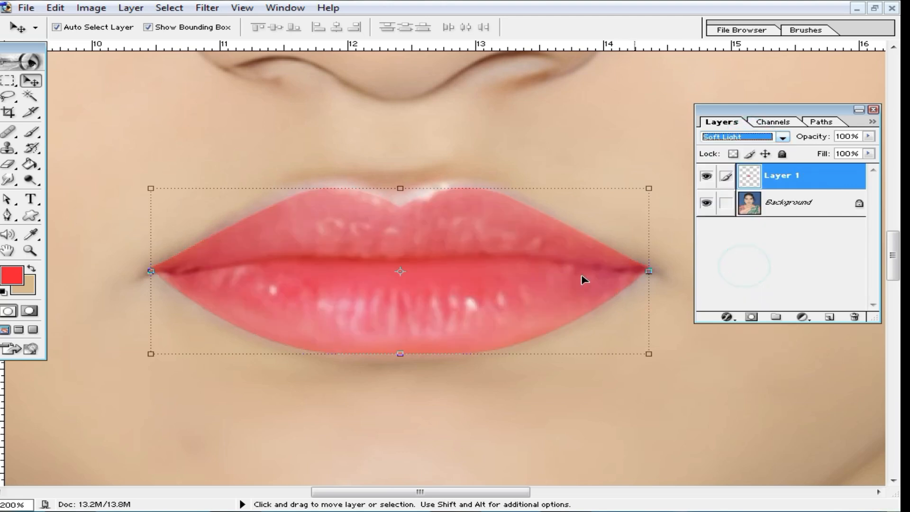
Soften the edges of the red lip layer with a Gaussian Blur.
{"action": "left_click", "coordinate": [207, 8]}
{"action": "left_click", "coordinate": [278, 116]}
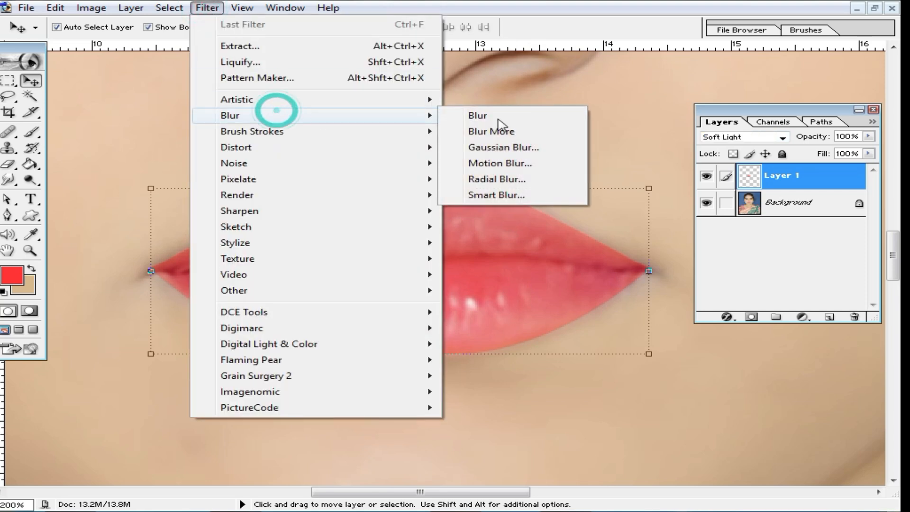
{"action": "left_click", "coordinate": [523, 148]}
{"action": "left_click", "coordinate": [500, 316]}
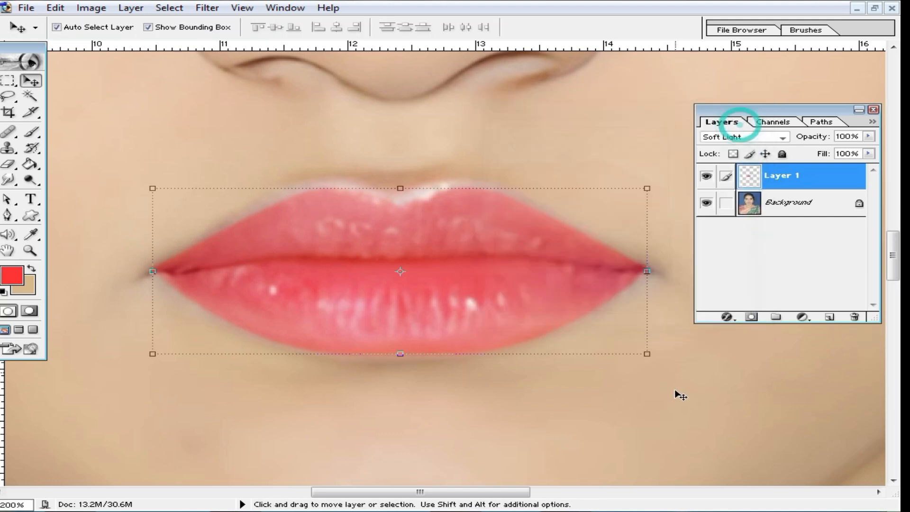
{"action": "left_click", "coordinate": [675, 401]}
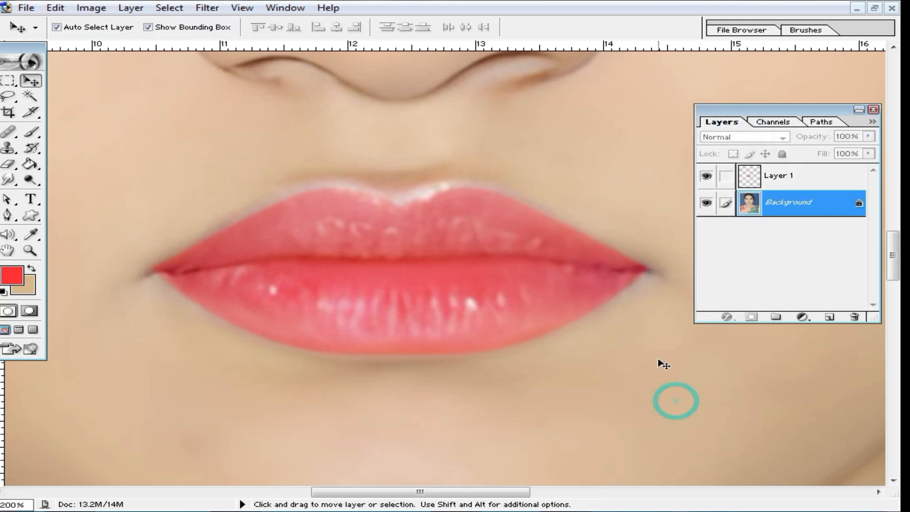
Examine the lip colour against the whole face and up close.
{"action": "left_click", "coordinate": [503, 298]}
{"action": "left_click", "coordinate": [431, 288], "text": "alt"}
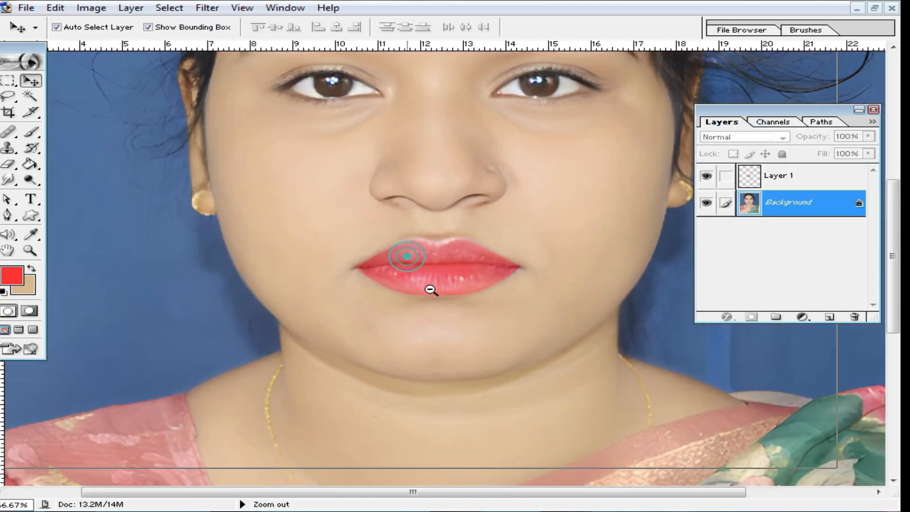
{"action": "left_click", "coordinate": [451, 286], "text": "alt"}
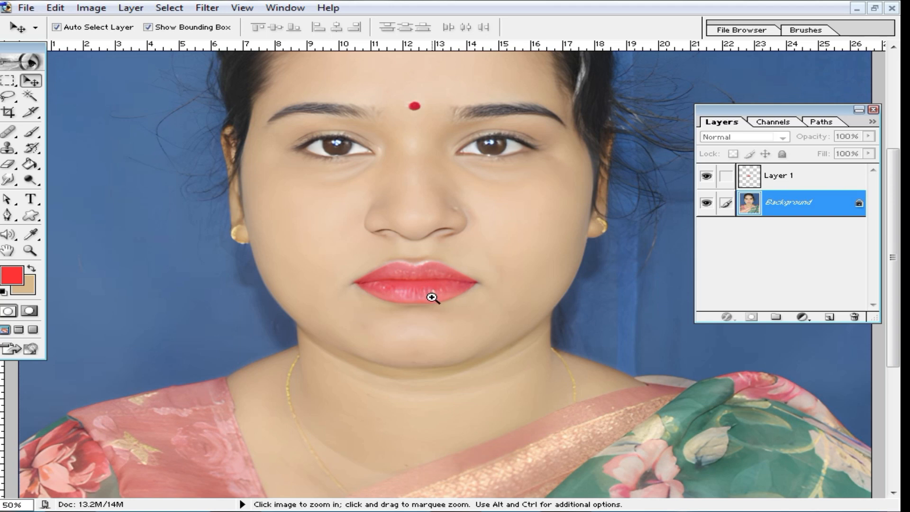
{"action": "left_click", "coordinate": [432, 288], "text": "ctrl"}
{"action": "left_click", "coordinate": [440, 281], "text": "ctrl"}
{"action": "left_click", "coordinate": [440, 282], "text": "ctrl"}
{"action": "left_click", "coordinate": [445, 266], "text": "ctrl"}
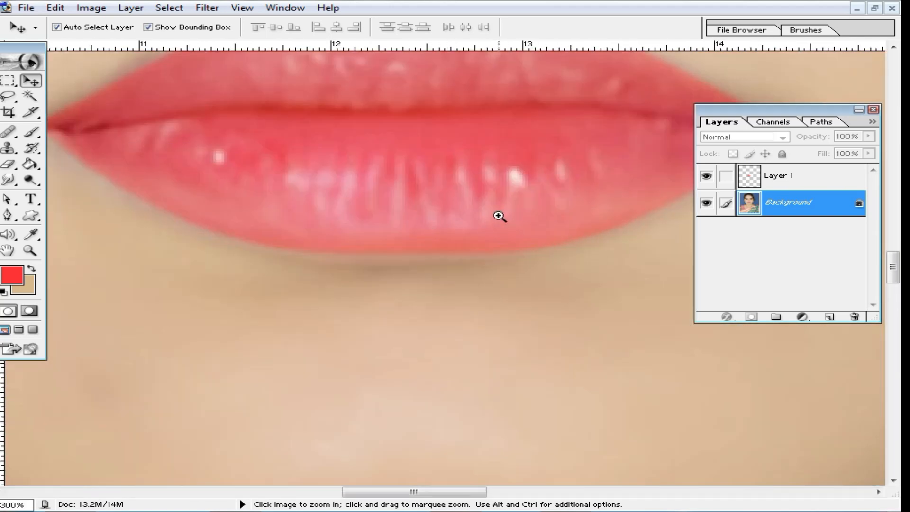
{"action": "left_click", "coordinate": [564, 192], "text": "alt"}
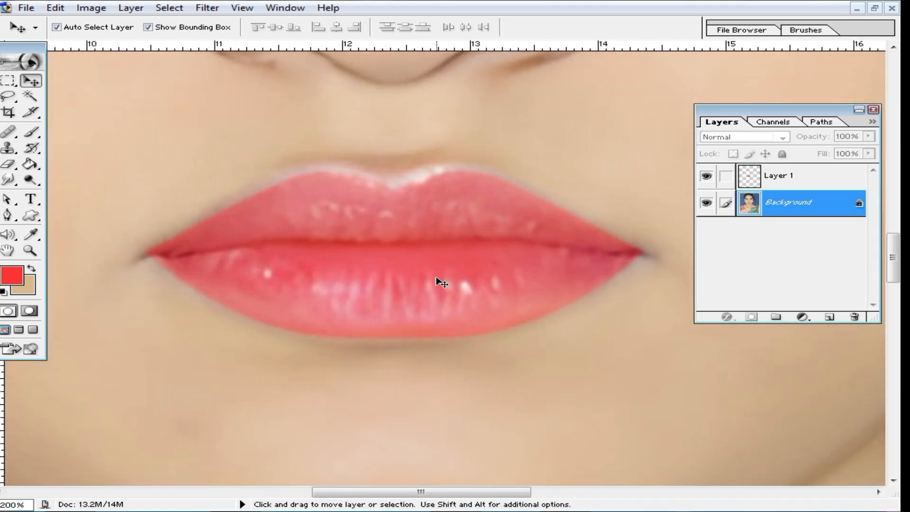
In Layer 1's Blending Options, set Blend If for the underlying layer to 0/75 and 180/255, and this layer's black point to 66.
{"action": "left_click", "coordinate": [782, 175]}
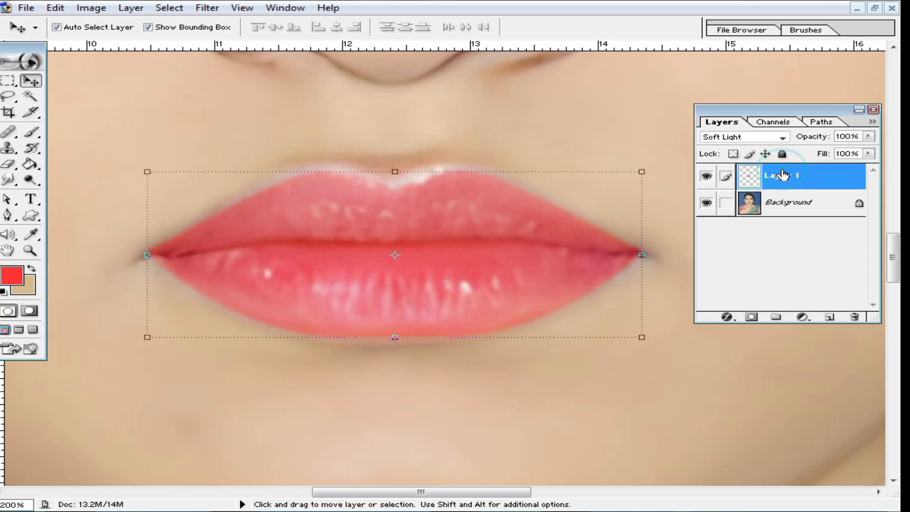
{"action": "right_click", "coordinate": [806, 179]}
{"action": "left_click", "coordinate": [794, 208]}
{"action": "left_click_drag", "start_coordinate": [497, 228], "coordinate": [746, 114]}
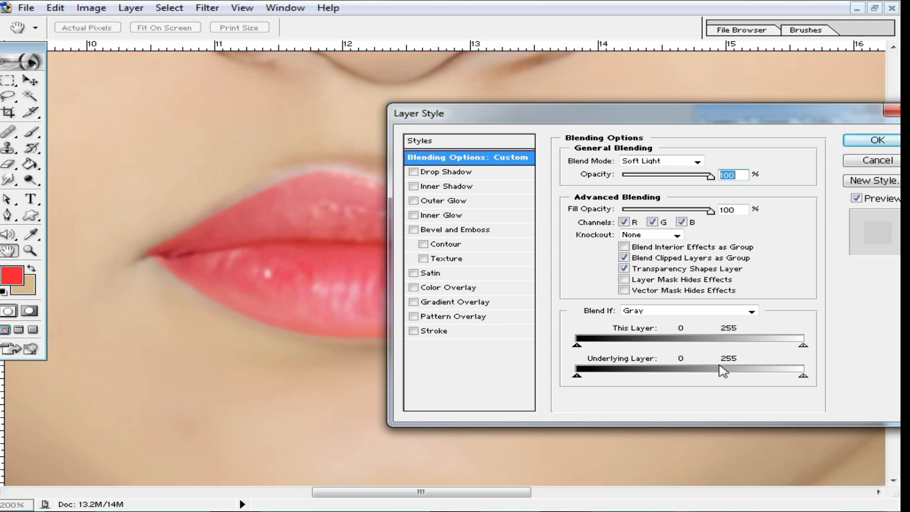
{"action": "left_click_drag", "start_coordinate": [799, 377], "coordinate": [788, 382]}
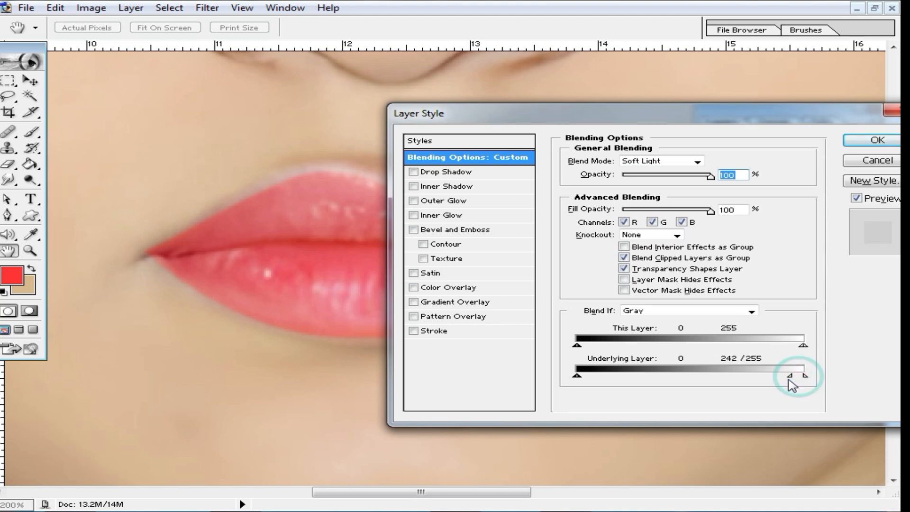
{"action": "left_click_drag", "start_coordinate": [578, 376], "coordinate": [640, 344]}
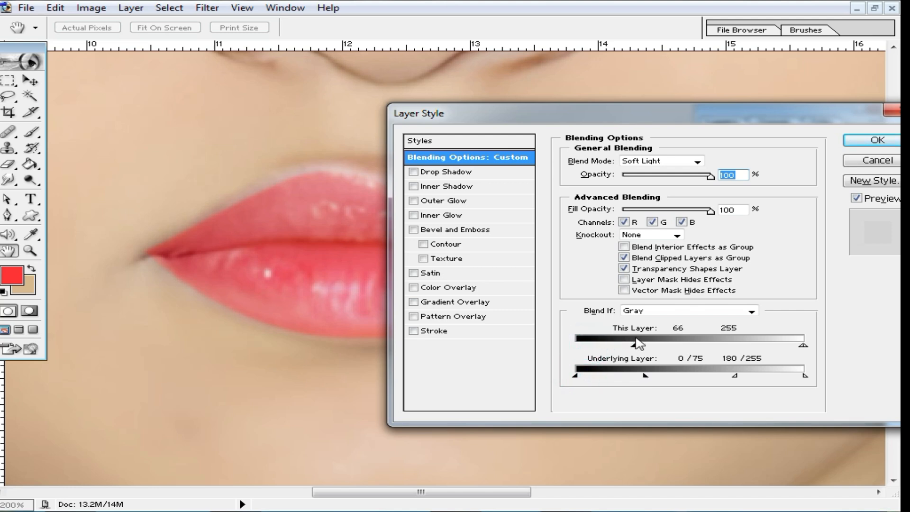
Set the underlying layer's Blend If highlights to 180/202, raise the lower end of its shadow range, and apply the blending options.
{"action": "left_click", "coordinate": [802, 373]}
{"action": "left_click_drag", "start_coordinate": [806, 378], "coordinate": [759, 379]}
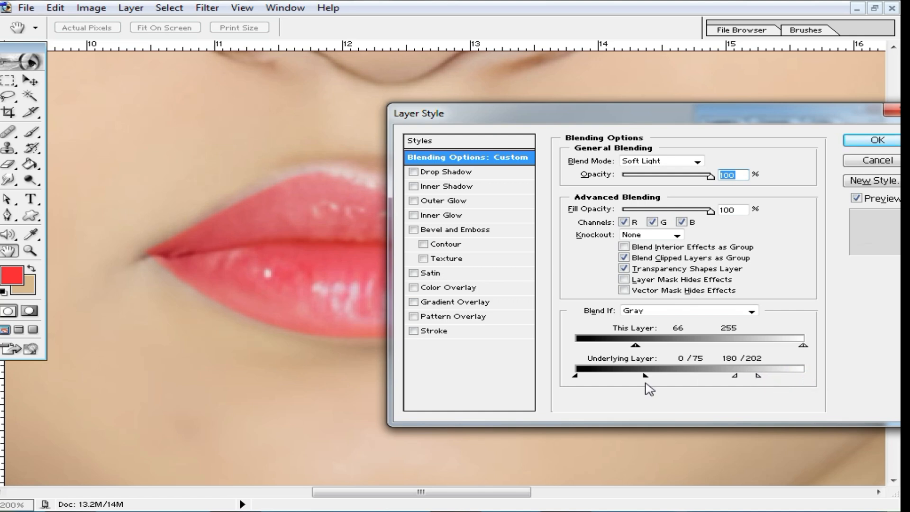
{"action": "left_click_drag", "start_coordinate": [580, 378], "coordinate": [628, 380]}
{"action": "left_click", "coordinate": [888, 142]}
{"action": "key", "text": "v"}
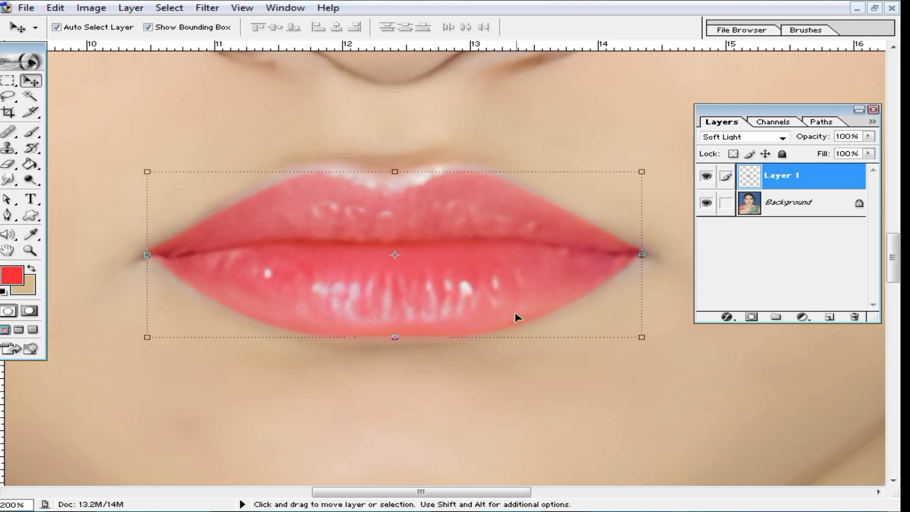
Examine the finished red lips against the face at several magnifications and in the whole portrait.
{"action": "left_click", "coordinate": [480, 279], "text": "alt"}
{"action": "left_click", "coordinate": [480, 280], "text": "alt"}
{"action": "left_click", "coordinate": [479, 280], "text": "alt"}
{"action": "left_click", "coordinate": [480, 280], "text": "alt"}
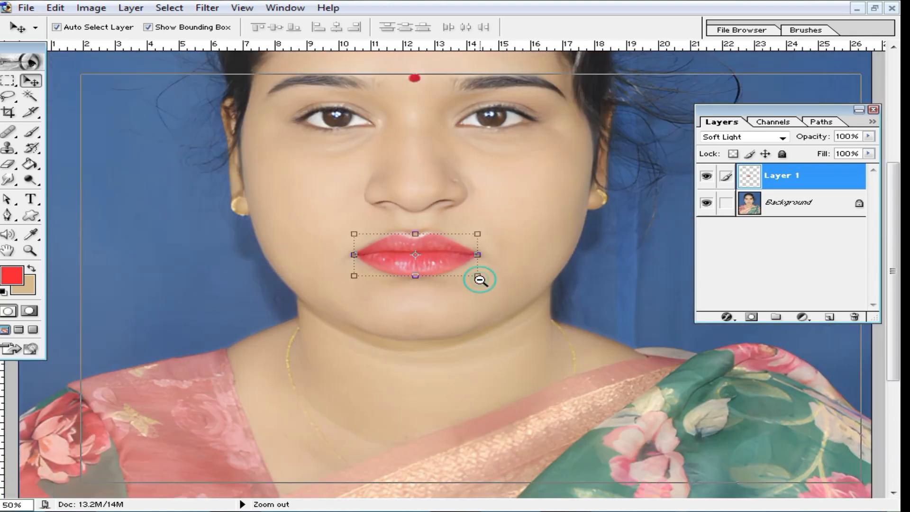
{"action": "left_click", "coordinate": [495, 224]}
{"action": "key", "text": "z"}
{"action": "left_click", "coordinate": [448, 269]}
{"action": "left_click", "coordinate": [448, 269]}
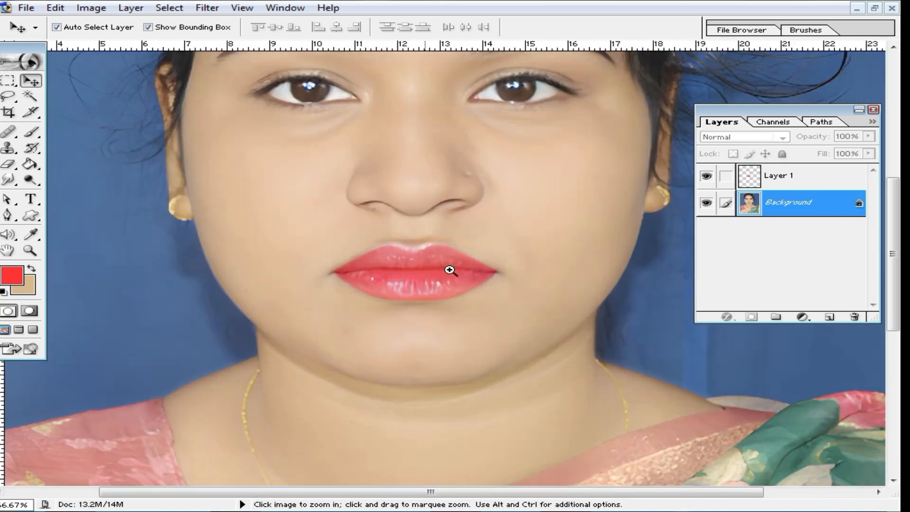
{"action": "left_click", "coordinate": [416, 280], "text": "alt"}
{"action": "left_click", "coordinate": [504, 280], "text": "alt"}
{"action": "left_click", "coordinate": [474, 283], "text": "alt"}
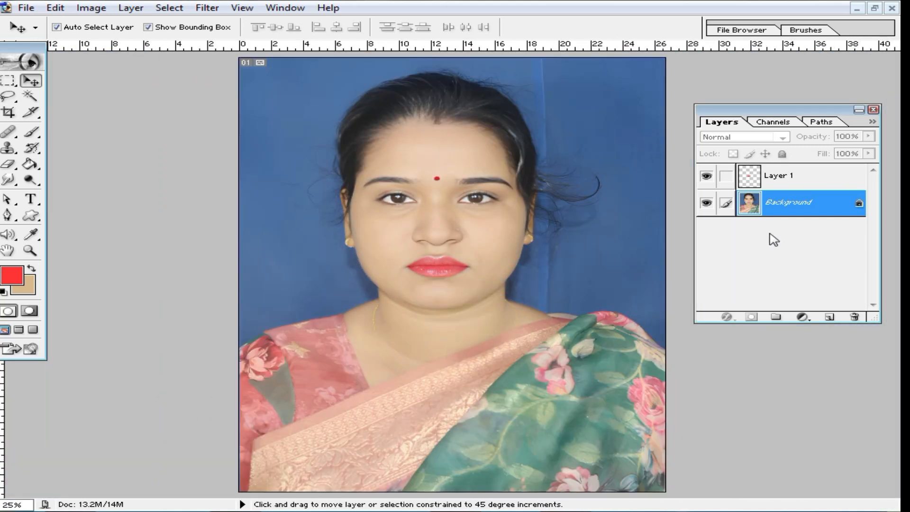
Merge the lip layer into the background and open the Extract filter on the merged portrait.
{"action": "key", "text": "ctrl+shift+e"}
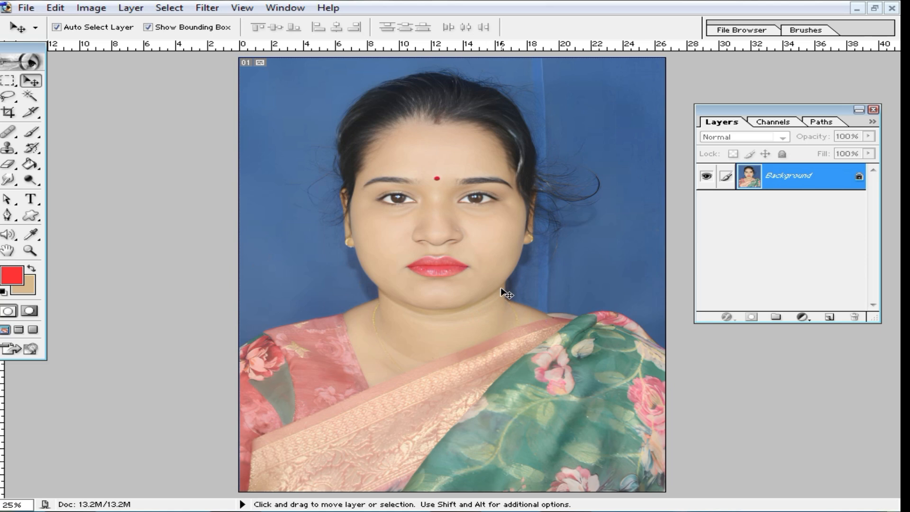
{"action": "key", "text": "ctrl+0"}
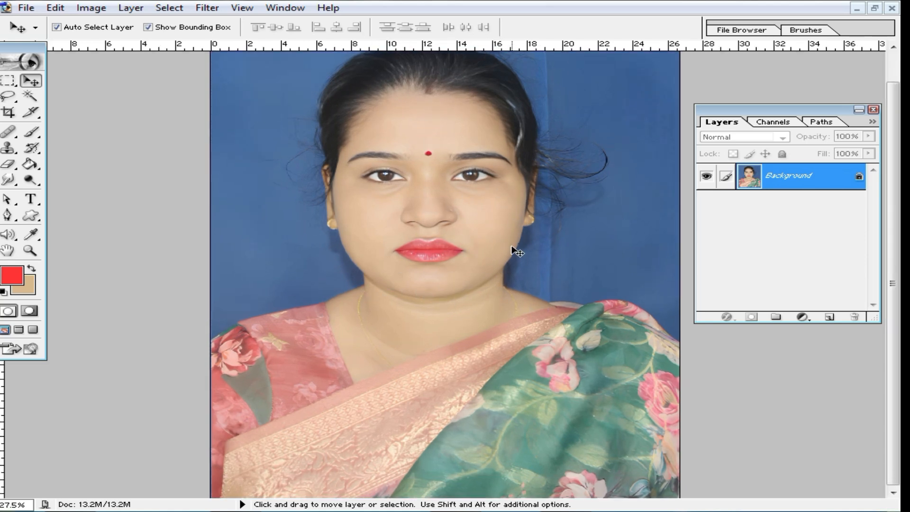
{"action": "key", "text": "alt"}
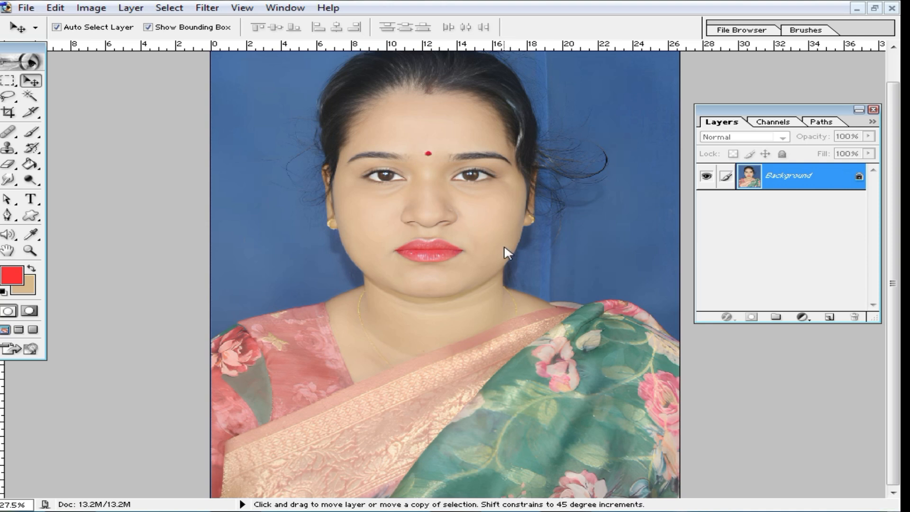
{"action": "key", "text": "ctrl+alt+x"}
{"action": "left_click", "coordinate": [806, 73]}
{"action": "left_click", "coordinate": [207, 8]}
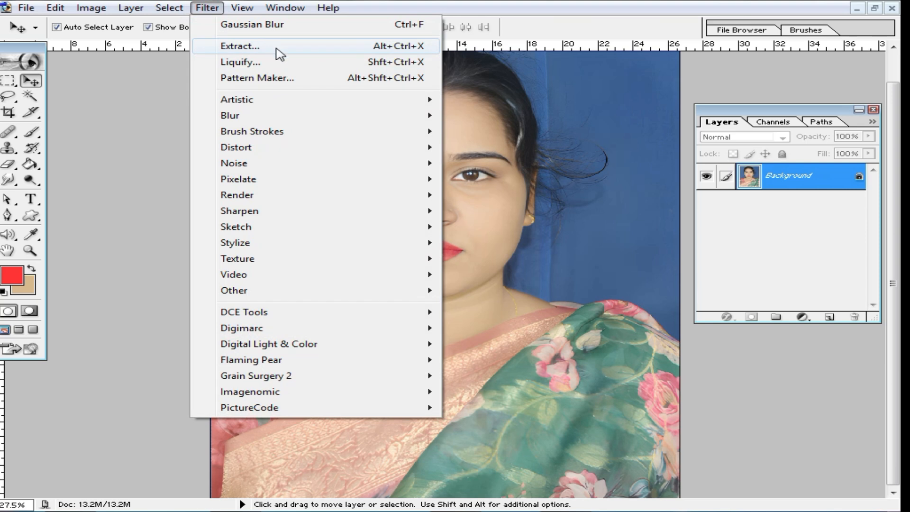
{"action": "left_click", "coordinate": [239, 46]}
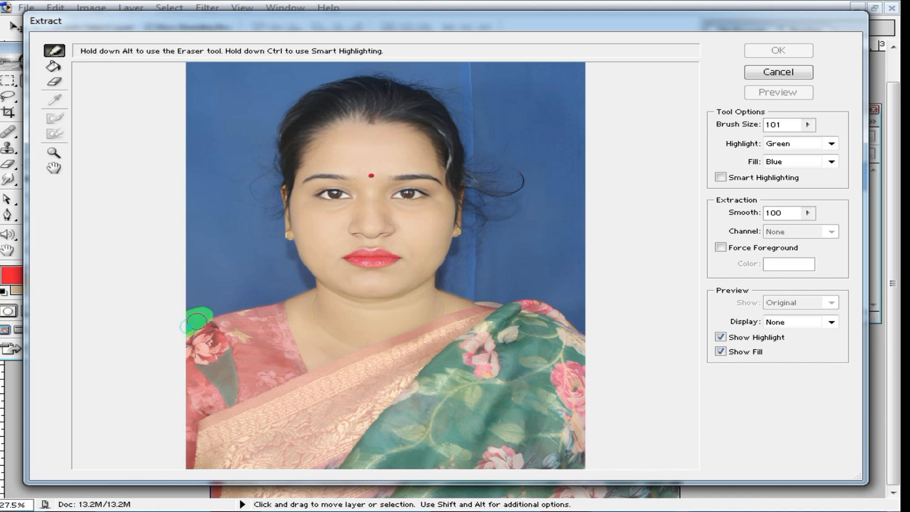
In Extract, highlight the subject's edge from the image's left border over the shoulder, neck and ear up along the hair.
{"action": "left_click_drag", "start_coordinate": [192, 324], "coordinate": [245, 305]}
{"action": "left_click", "coordinate": [309, 294], "text": "ctrl"}
{"action": "left_click", "coordinate": [312, 291], "text": "ctrl"}
{"action": "left_click", "coordinate": [314, 291], "text": "ctrl"}
{"action": "left_click_drag", "start_coordinate": [360, 231], "coordinate": [263, 382]}
{"action": "mouse_move", "coordinate": [219, 326]}
{"action": "left_mouse_down"}
{"action": "mouse_move", "coordinate": [369, 276]}
{"action": "mouse_move", "coordinate": [367, 243]}
{"action": "mouse_move", "coordinate": [346, 218]}
{"action": "mouse_move", "coordinate": [330, 314]}
{"action": "mouse_move", "coordinate": [297, 236]}
{"action": "mouse_move", "coordinate": [346, 339]}
{"action": "left_mouse_up"}
{"action": "left_click_drag", "start_coordinate": [291, 269], "coordinate": [318, 402]}
{"action": "mouse_move", "coordinate": [313, 369]}
{"action": "left_mouse_down"}
{"action": "mouse_move", "coordinate": [287, 351]}
{"action": "mouse_move", "coordinate": [258, 243]}
{"action": "left_mouse_up"}
{"action": "mouse_move", "coordinate": [256, 236]}
{"action": "left_mouse_down"}
{"action": "mouse_move", "coordinate": [265, 353]}
{"action": "mouse_move", "coordinate": [257, 224]}
{"action": "mouse_move", "coordinate": [230, 213]}
{"action": "mouse_move", "coordinate": [218, 294]}
{"action": "mouse_move", "coordinate": [212, 167]}
{"action": "mouse_move", "coordinate": [219, 394]}
{"action": "mouse_move", "coordinate": [217, 372]}
{"action": "mouse_move", "coordinate": [198, 358]}
{"action": "mouse_move", "coordinate": [265, 357]}
{"action": "mouse_move", "coordinate": [241, 249]}
{"action": "mouse_move", "coordinate": [195, 216]}
{"action": "mouse_move", "coordinate": [217, 329]}
{"action": "left_mouse_up"}
{"action": "left_click_drag", "start_coordinate": [270, 281], "coordinate": [245, 419]}
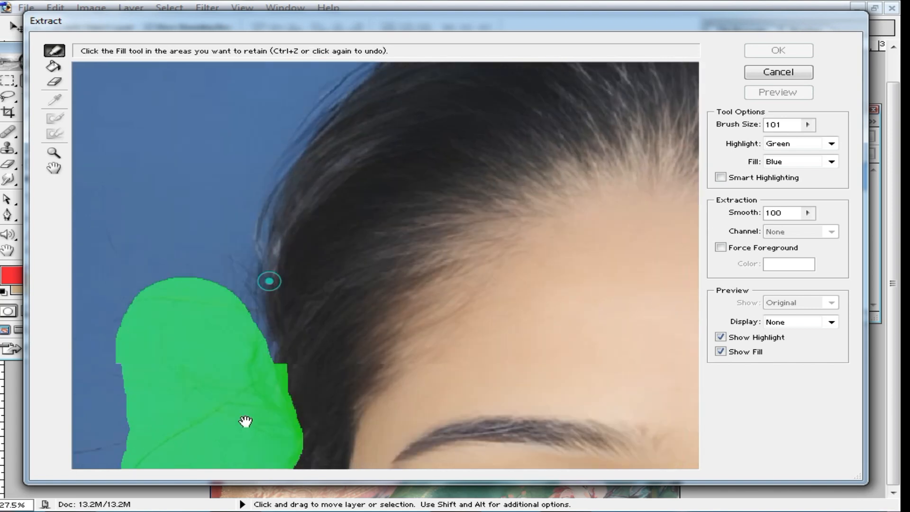
{"action": "mouse_move", "coordinate": [223, 374]}
{"action": "left_mouse_down"}
{"action": "mouse_move", "coordinate": [223, 281]}
{"action": "mouse_move", "coordinate": [253, 178]}
{"action": "left_mouse_up"}
{"action": "left_click", "coordinate": [267, 180], "text": "alt"}
Continue the highlight over the crown, around the loose strands, and along the neck and shoulder to the image's right border.
{"action": "mouse_move", "coordinate": [456, 196]}
{"action": "left_mouse_down"}
{"action": "mouse_move", "coordinate": [356, 223]}
{"action": "mouse_move", "coordinate": [110, 256]}
{"action": "left_mouse_up"}
{"action": "left_click_drag", "start_coordinate": [204, 209], "coordinate": [299, 210]}
{"action": "mouse_move", "coordinate": [132, 230]}
{"action": "left_mouse_down"}
{"action": "mouse_move", "coordinate": [245, 140]}
{"action": "mouse_move", "coordinate": [338, 105]}
{"action": "mouse_move", "coordinate": [485, 85]}
{"action": "mouse_move", "coordinate": [541, 91]}
{"action": "mouse_move", "coordinate": [563, 100]}
{"action": "mouse_move", "coordinate": [497, 89]}
{"action": "mouse_move", "coordinate": [593, 116]}
{"action": "left_mouse_up"}
{"action": "mouse_move", "coordinate": [601, 118]}
{"action": "left_mouse_down"}
{"action": "mouse_move", "coordinate": [403, 122]}
{"action": "mouse_move", "coordinate": [329, 97]}
{"action": "mouse_move", "coordinate": [455, 160]}
{"action": "mouse_move", "coordinate": [496, 200]}
{"action": "mouse_move", "coordinate": [531, 281]}
{"action": "left_mouse_up"}
{"action": "left_click_drag", "start_coordinate": [462, 176], "coordinate": [547, 316]}
{"action": "left_click_drag", "start_coordinate": [578, 365], "coordinate": [504, 232]}
{"action": "mouse_move", "coordinate": [481, 188]}
{"action": "left_mouse_down"}
{"action": "mouse_move", "coordinate": [491, 335]}
{"action": "mouse_move", "coordinate": [627, 393]}
{"action": "mouse_move", "coordinate": [607, 329]}
{"action": "mouse_move", "coordinate": [622, 295]}
{"action": "mouse_move", "coordinate": [558, 265]}
{"action": "left_mouse_up"}
{"action": "mouse_move", "coordinate": [593, 364]}
{"action": "left_mouse_down"}
{"action": "mouse_move", "coordinate": [551, 189]}
{"action": "mouse_move", "coordinate": [446, 194]}
{"action": "mouse_move", "coordinate": [435, 227]}
{"action": "mouse_move", "coordinate": [438, 316]}
{"action": "mouse_move", "coordinate": [495, 258]}
{"action": "left_mouse_up"}
{"action": "mouse_move", "coordinate": [444, 342]}
{"action": "left_mouse_down"}
{"action": "mouse_move", "coordinate": [489, 246]}
{"action": "mouse_move", "coordinate": [455, 265]}
{"action": "mouse_move", "coordinate": [399, 406]}
{"action": "left_mouse_up"}
{"action": "mouse_move", "coordinate": [438, 397]}
{"action": "left_mouse_down"}
{"action": "mouse_move", "coordinate": [379, 300]}
{"action": "mouse_move", "coordinate": [375, 314]}
{"action": "mouse_move", "coordinate": [426, 334]}
{"action": "mouse_move", "coordinate": [538, 349]}
{"action": "left_mouse_up"}
{"action": "left_click", "coordinate": [535, 344], "text": "ctrl+alt"}
{"action": "left_click", "coordinate": [606, 257], "text": "ctrl+alt"}
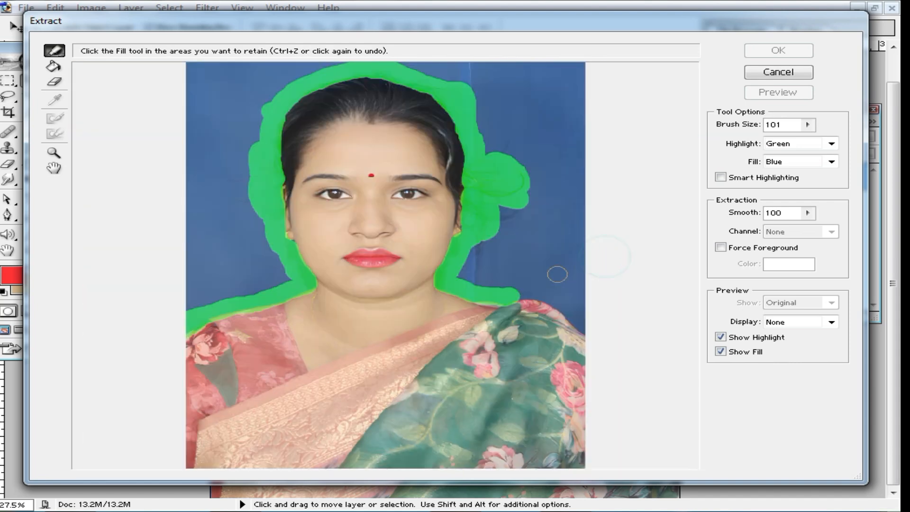
{"action": "left_click_drag", "start_coordinate": [510, 294], "coordinate": [553, 308]}
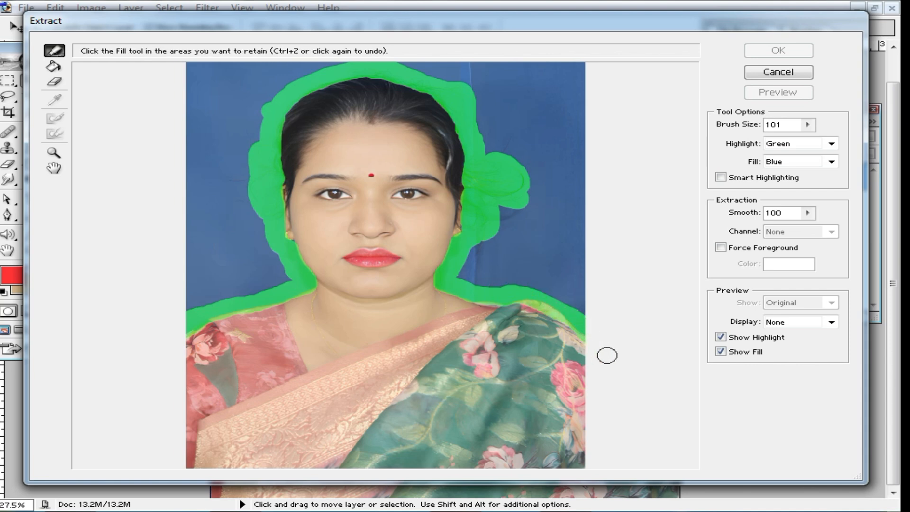
Fill the highlighted outline of the woman as the area to keep and apply the extraction.
{"action": "left_click", "coordinate": [806, 213]}
{"action": "left_click", "coordinate": [815, 230]}
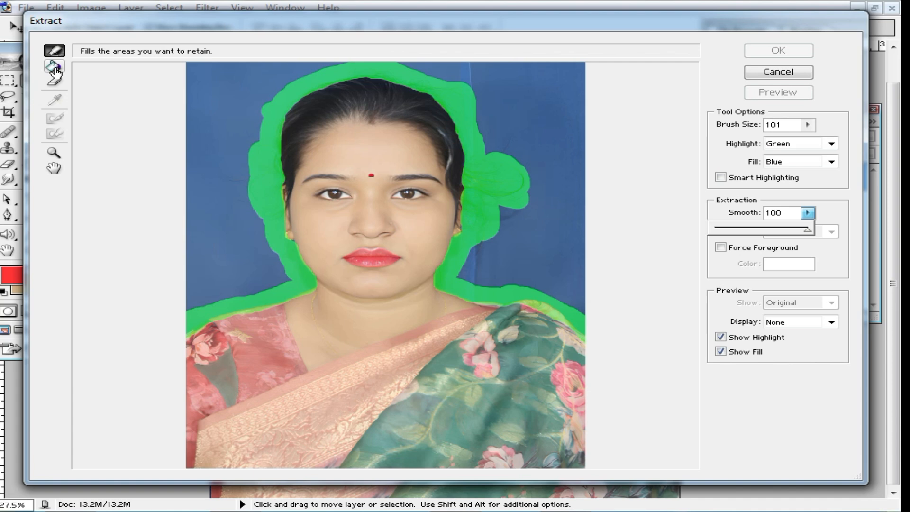
{"action": "left_click", "coordinate": [55, 71]}
{"action": "left_click", "coordinate": [383, 204]}
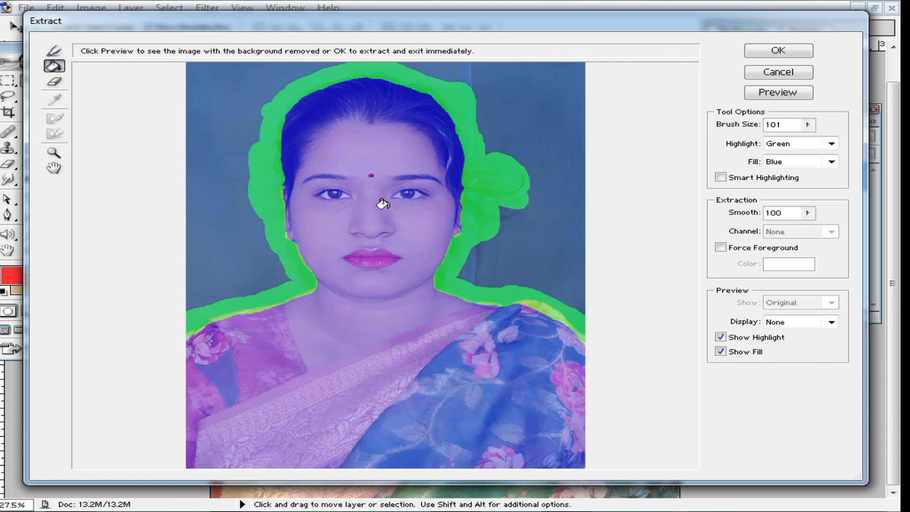
{"action": "left_click", "coordinate": [778, 51]}
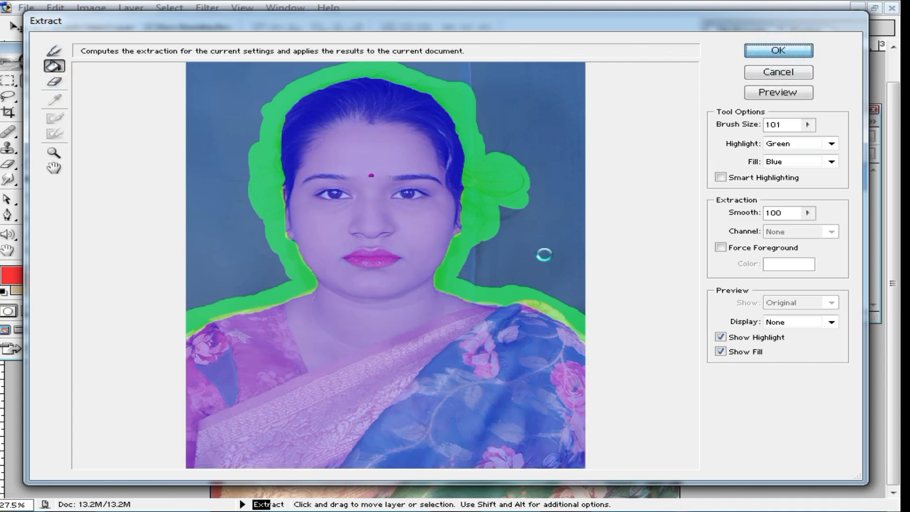
{"action": "scroll", "coordinate": [425, 235], "scroll_direction": "up", "scroll_amount": 2}
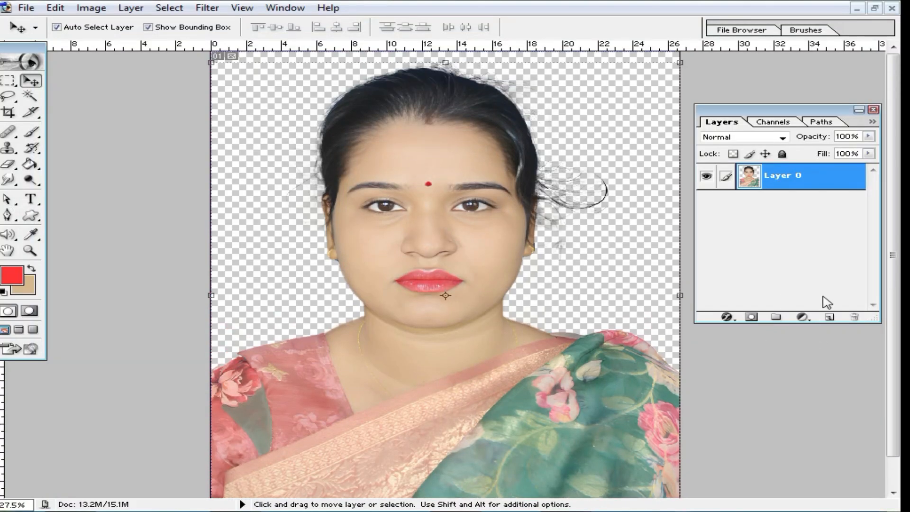
Add a solid purple fill layer with colour 9966FF and place it beneath the portrait layer.
{"action": "left_click", "coordinate": [802, 317]}
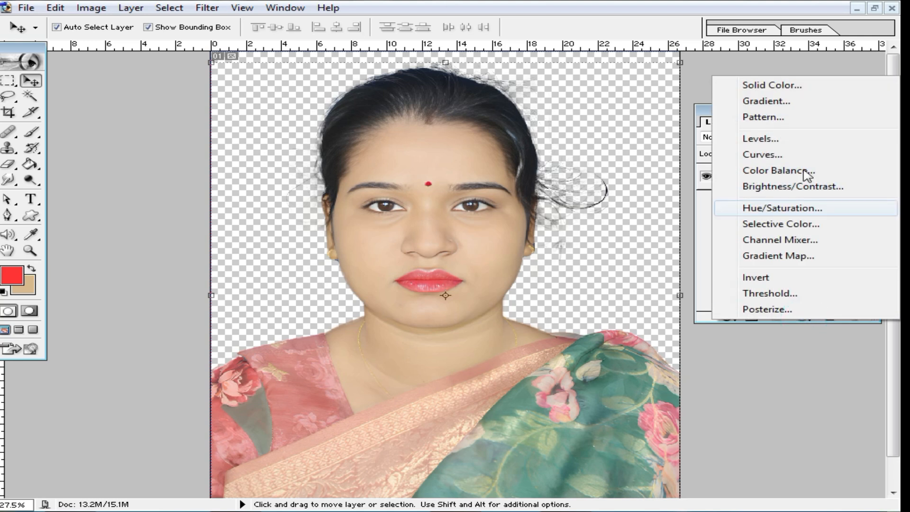
{"action": "left_click", "coordinate": [758, 83]}
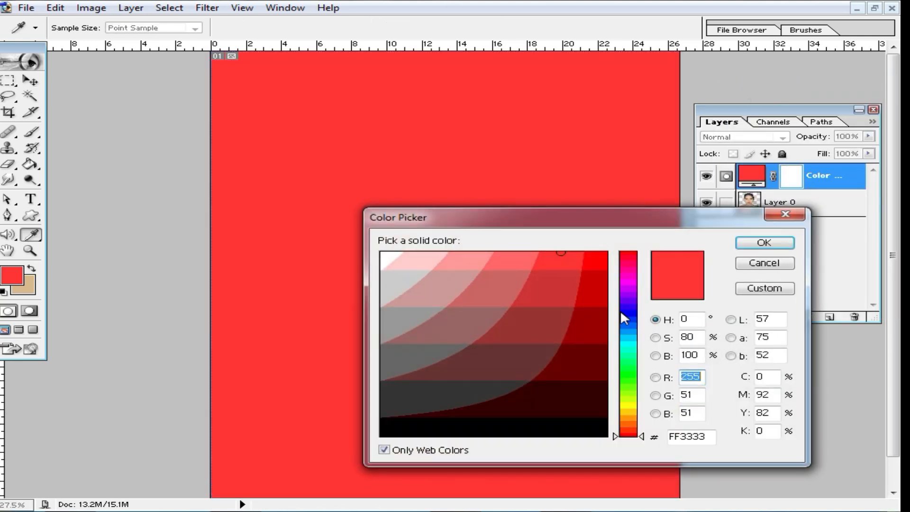
{"action": "left_click", "coordinate": [386, 256]}
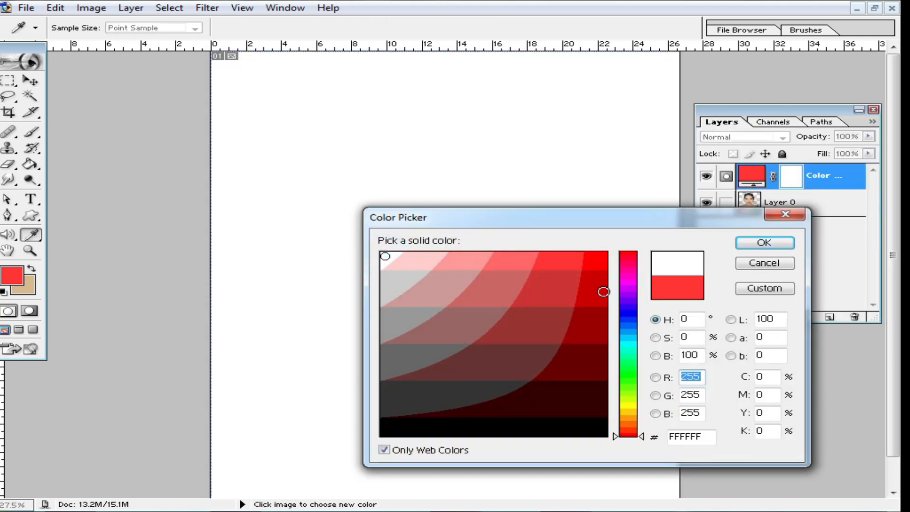
{"action": "left_click", "coordinate": [630, 300]}
{"action": "left_click", "coordinate": [504, 263]}
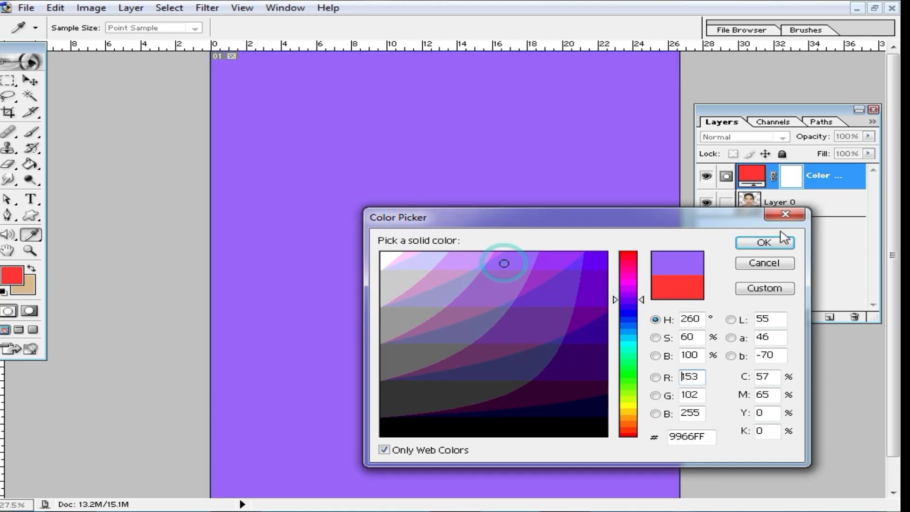
{"action": "left_click", "coordinate": [766, 242]}
{"action": "key", "text": "v"}
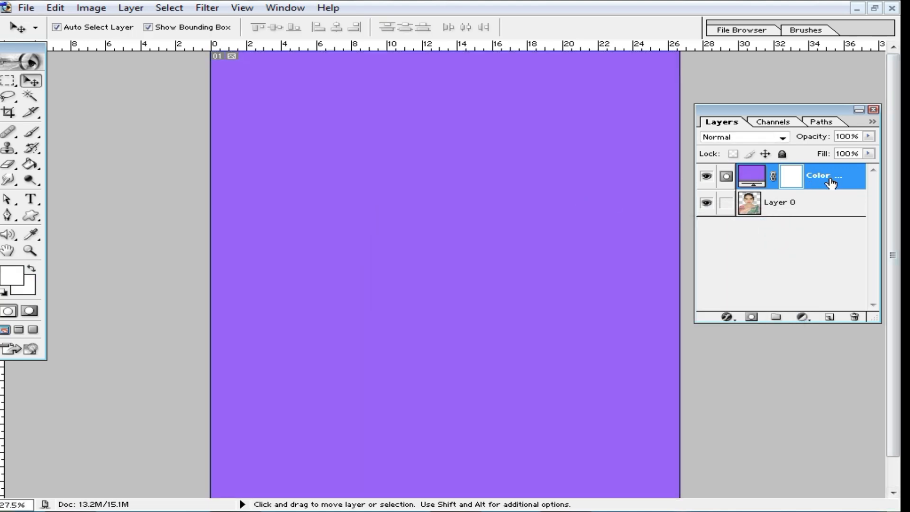
{"action": "left_click_drag", "start_coordinate": [826, 230], "coordinate": [825, 231]}
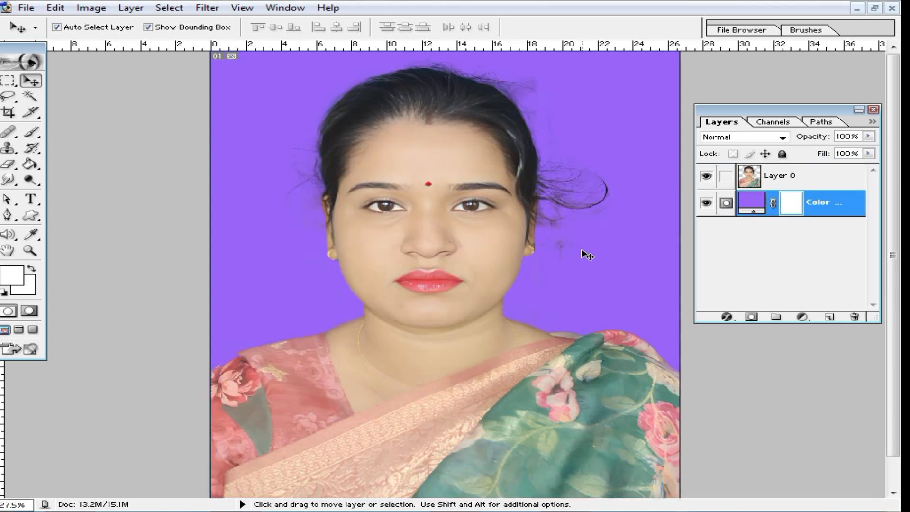
On Layer 0, erase the stray background remnants beside the ear under the loose strands with a 44 px Eraser brush.
{"action": "left_click", "coordinate": [581, 181], "text": "ctrl"}
{"action": "left_click", "coordinate": [555, 156], "text": "ctrl"}
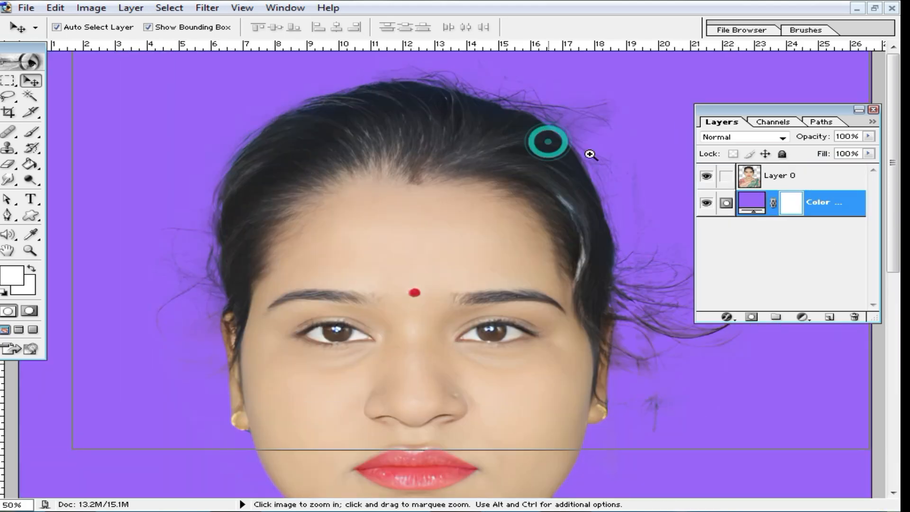
{"action": "left_click", "coordinate": [549, 141], "text": "ctrl"}
{"action": "scroll", "coordinate": [605, 307], "scroll_direction": "down", "scroll_amount": 5}
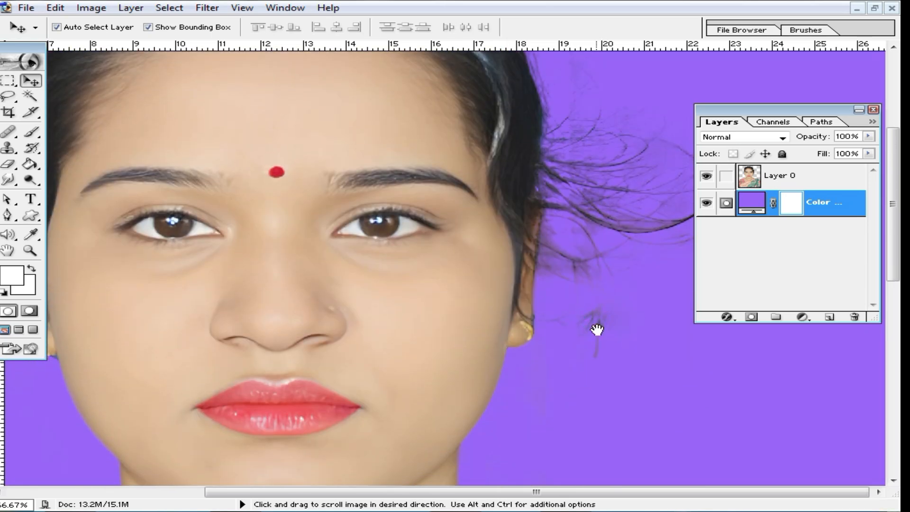
{"action": "left_click", "coordinate": [9, 164]}
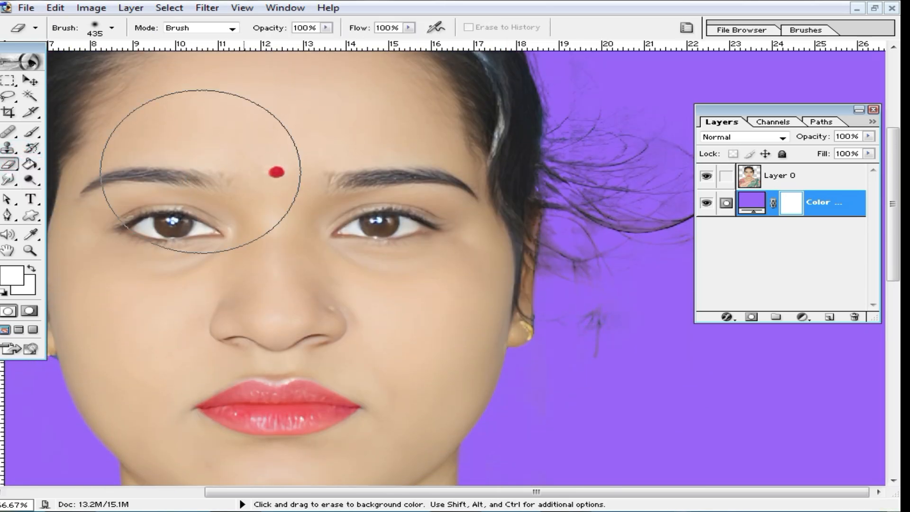
{"action": "right_click", "coordinate": [8, 165]}
{"action": "left_click", "coordinate": [81, 165]}
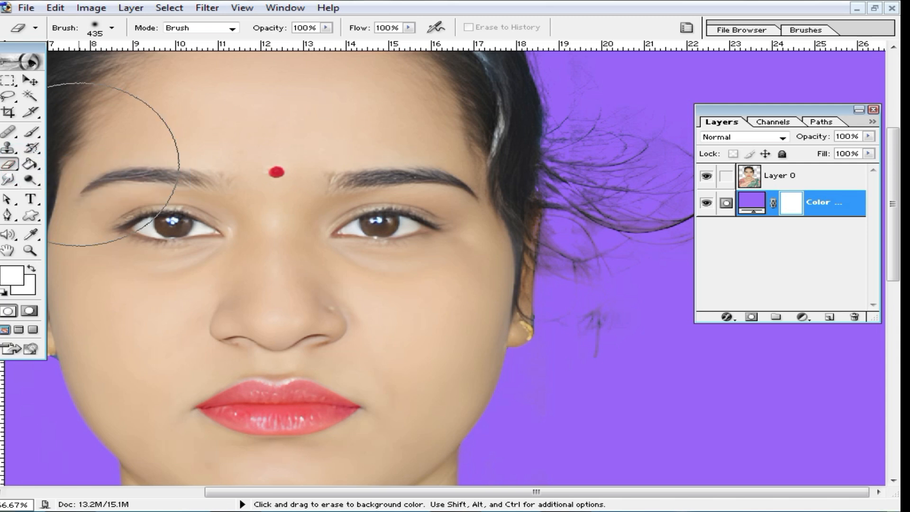
{"action": "left_click", "coordinate": [778, 176]}
{"action": "left_click", "coordinate": [652, 354]}
{"action": "right_click", "coordinate": [653, 354]}
{"action": "left_click", "coordinate": [707, 354]}
{"action": "left_click", "coordinate": [593, 274]}
{"action": "key", "text": "space"}
{"action": "left_click_drag", "start_coordinate": [603, 195], "coordinate": [610, 344]}
{"action": "key", "text": "space"}
{"action": "mouse_move", "coordinate": [610, 169]}
{"action": "left_mouse_down"}
{"action": "mouse_move", "coordinate": [612, 221]}
{"action": "mouse_move", "coordinate": [631, 237]}
{"action": "left_mouse_up"}
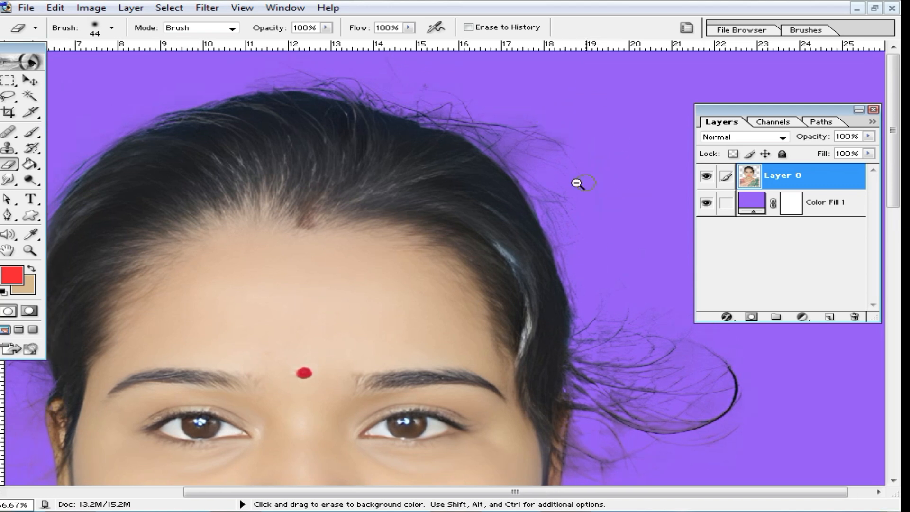
Darken both irises and the red bindi with the Burn tool, using the Shadows range at 100% exposure.
{"action": "left_click", "coordinate": [578, 183], "text": "alt"}
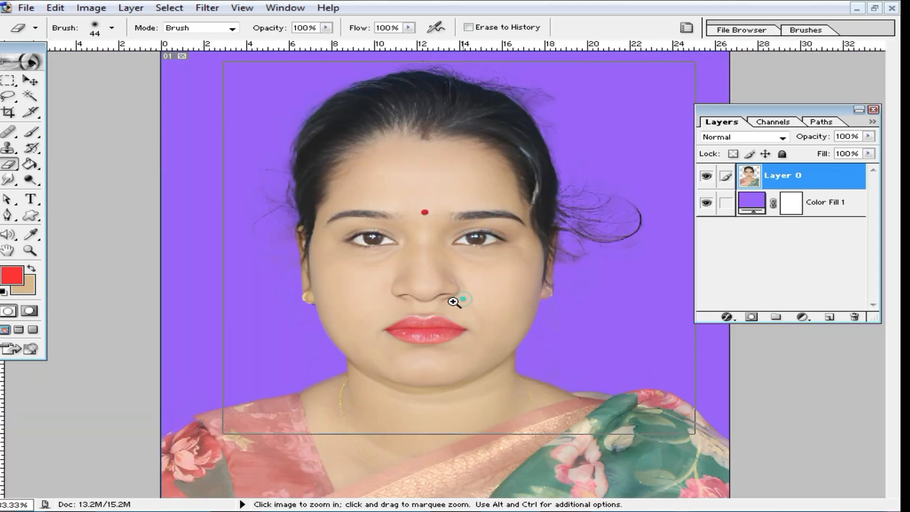
{"action": "left_click", "coordinate": [454, 301], "text": "ctrl"}
{"action": "left_click", "coordinate": [432, 291], "text": "ctrl"}
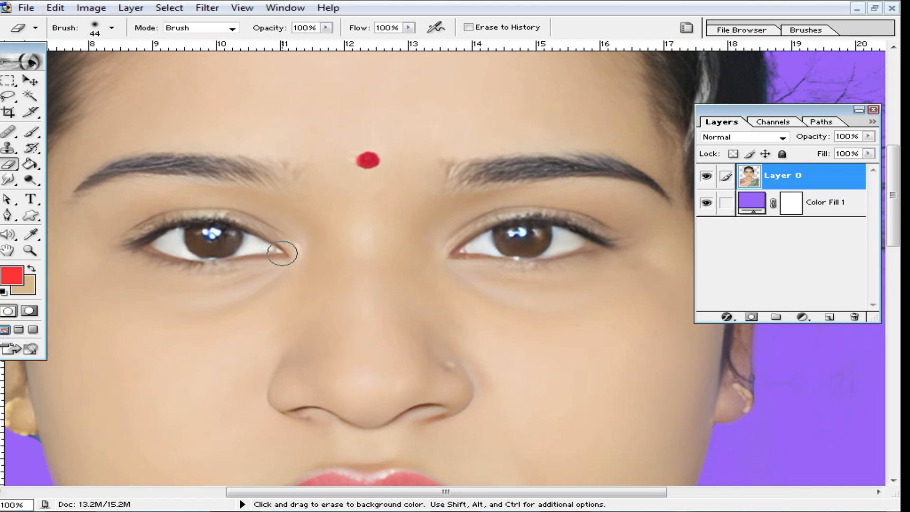
{"action": "left_click_drag", "start_coordinate": [30, 183], "coordinate": [90, 195]}
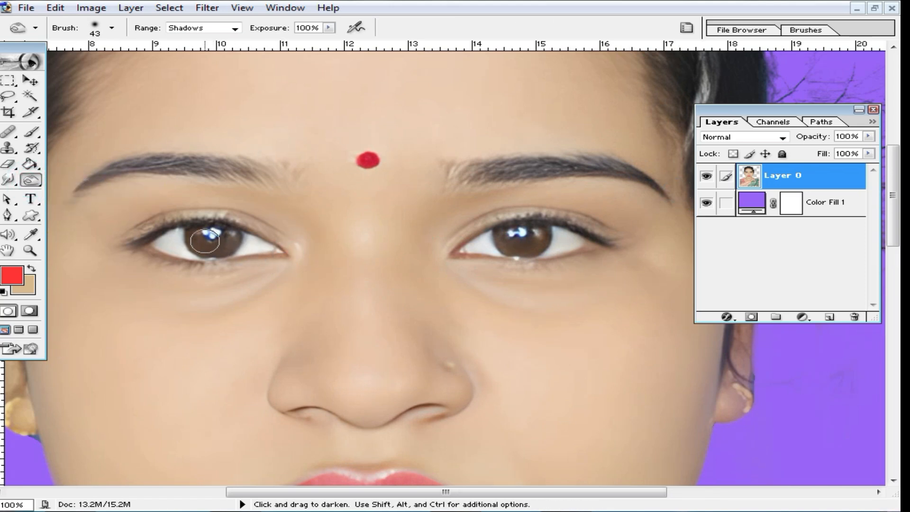
{"action": "mouse_move", "coordinate": [192, 236]}
{"action": "left_mouse_down"}
{"action": "mouse_move", "coordinate": [229, 235]}
{"action": "mouse_move", "coordinate": [203, 244]}
{"action": "left_mouse_up"}
{"action": "mouse_move", "coordinate": [526, 245]}
{"action": "left_mouse_down"}
{"action": "mouse_move", "coordinate": [533, 240]}
{"action": "mouse_move", "coordinate": [512, 239]}
{"action": "left_mouse_up"}
{"action": "left_click", "coordinate": [367, 161]}
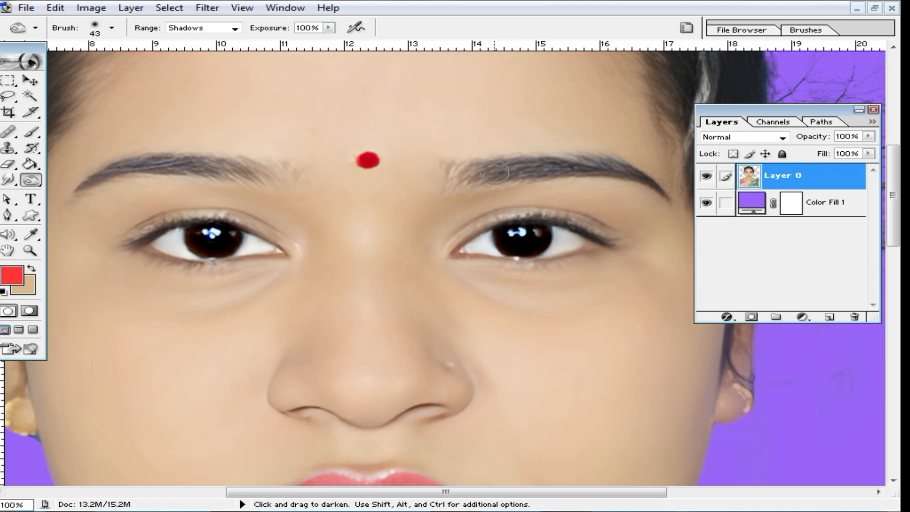
Lower the Burn tool's exposure to 17% and darken both eyebrows.
{"action": "left_click", "coordinate": [331, 31]}
{"action": "left_click_drag", "start_coordinate": [330, 41], "coordinate": [259, 44]}
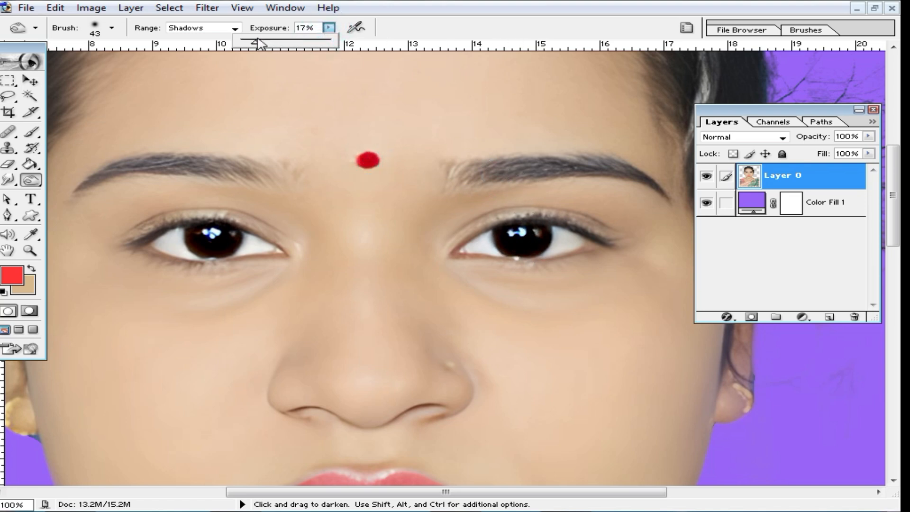
{"action": "mouse_move", "coordinate": [512, 180]}
{"action": "left_mouse_down"}
{"action": "mouse_move", "coordinate": [473, 176]}
{"action": "mouse_move", "coordinate": [588, 170]}
{"action": "mouse_move", "coordinate": [646, 183]}
{"action": "mouse_move", "coordinate": [501, 173]}
{"action": "left_mouse_up"}
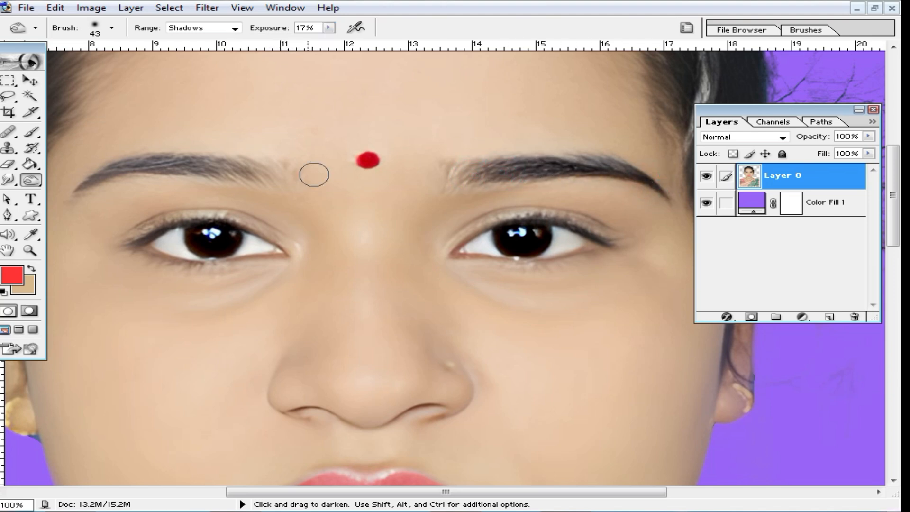
{"action": "mouse_move", "coordinate": [153, 162]}
{"action": "left_mouse_down"}
{"action": "mouse_move", "coordinate": [94, 172]}
{"action": "mouse_move", "coordinate": [172, 167]}
{"action": "mouse_move", "coordinate": [108, 186]}
{"action": "mouse_move", "coordinate": [86, 180]}
{"action": "mouse_move", "coordinate": [233, 183]}
{"action": "left_mouse_up"}
Apply Selective Color to the portrait layer, setting Black to +16% in the Blacks range.
{"action": "left_click", "coordinate": [334, 209], "text": "alt"}
{"action": "left_click", "coordinate": [531, 250], "text": "alt"}
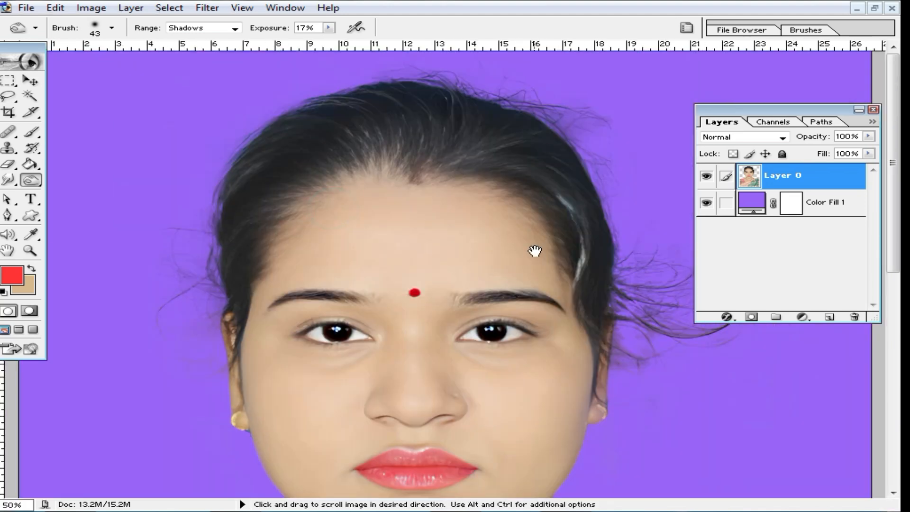
{"action": "left_click", "coordinate": [549, 250], "text": "alt"}
{"action": "left_click", "coordinate": [90, 8]}
{"action": "mouse_move", "coordinate": [126, 46]}
{"action": "left_click", "coordinate": [294, 211]}
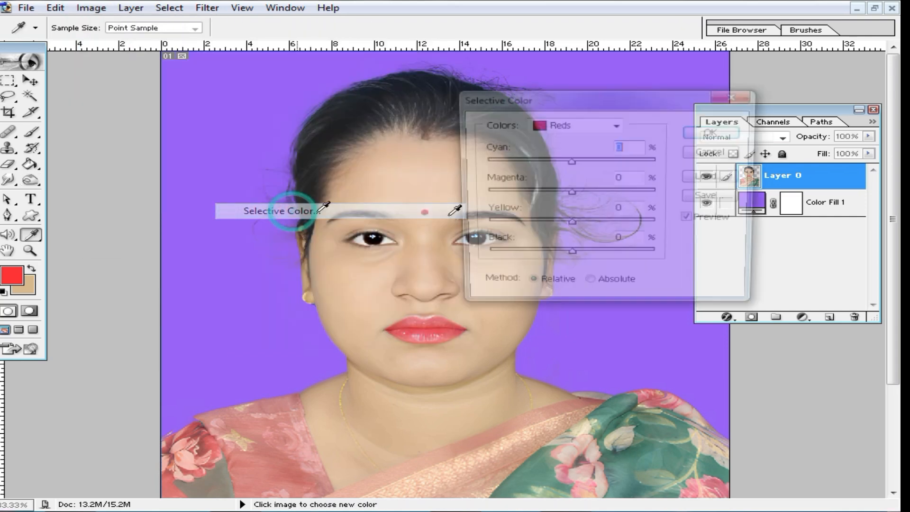
{"action": "left_click", "coordinate": [616, 124]}
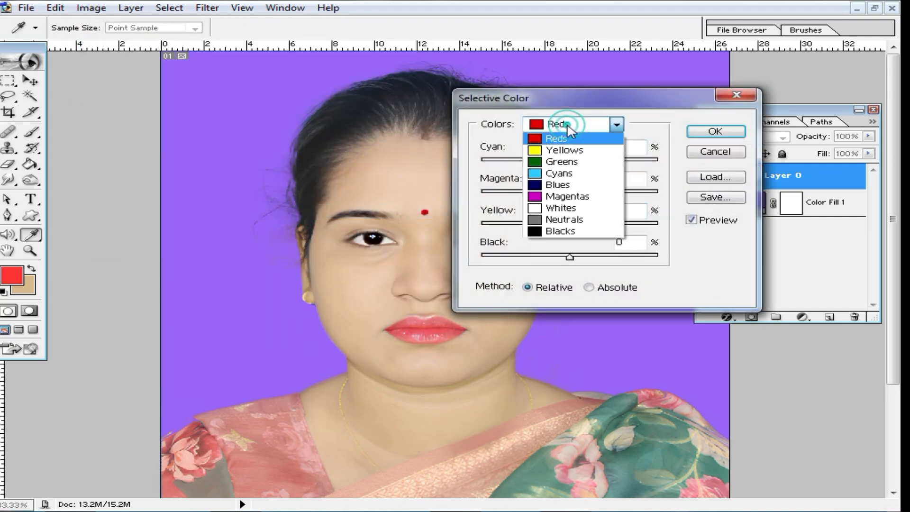
{"action": "left_click", "coordinate": [571, 231]}
{"action": "left_click_drag", "start_coordinate": [570, 258], "coordinate": [587, 258]}
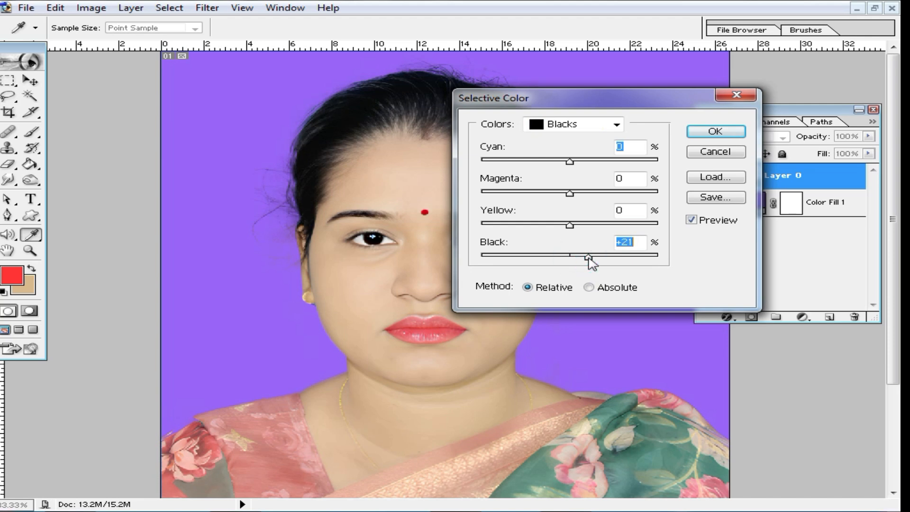
{"action": "left_click", "coordinate": [723, 132]}
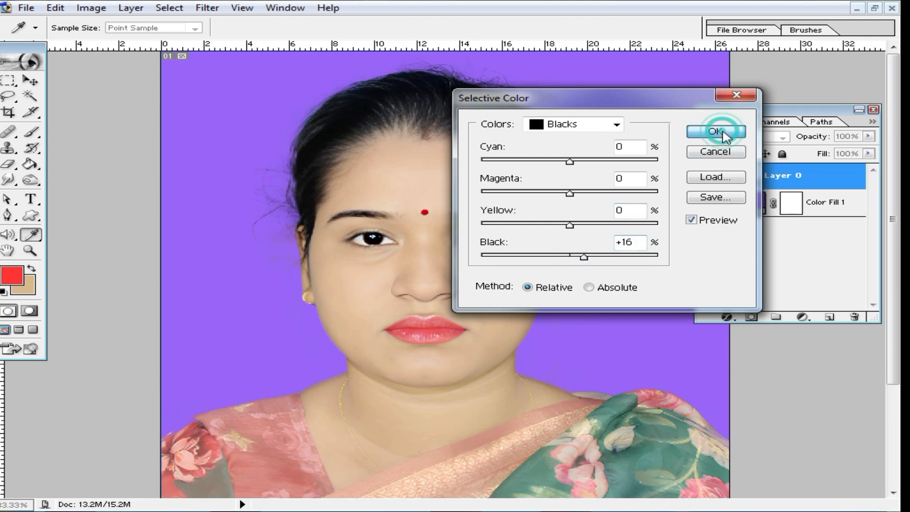
{"action": "left_click", "coordinate": [454, 303], "text": "alt"}
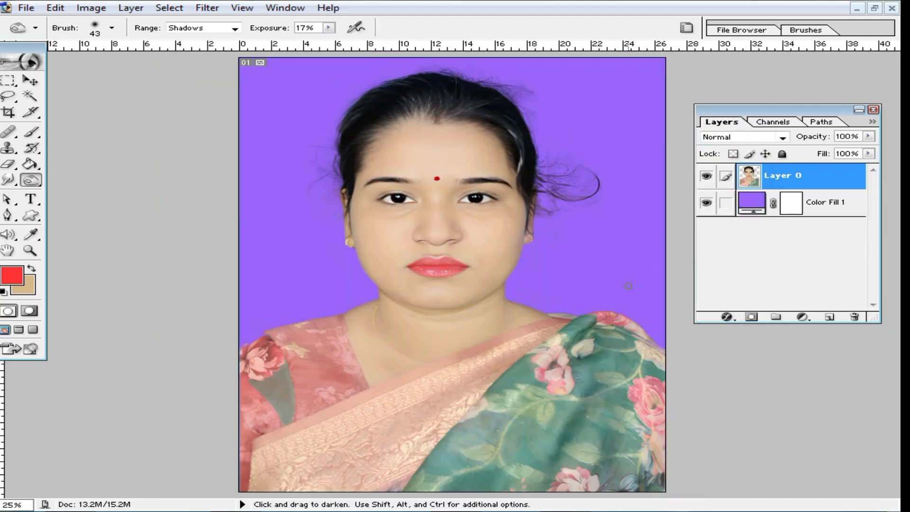
Merge the visible layers, then set the image's contrast to +13 and raise its brightness slightly.
{"action": "key", "text": "ctrl+shift+e"}
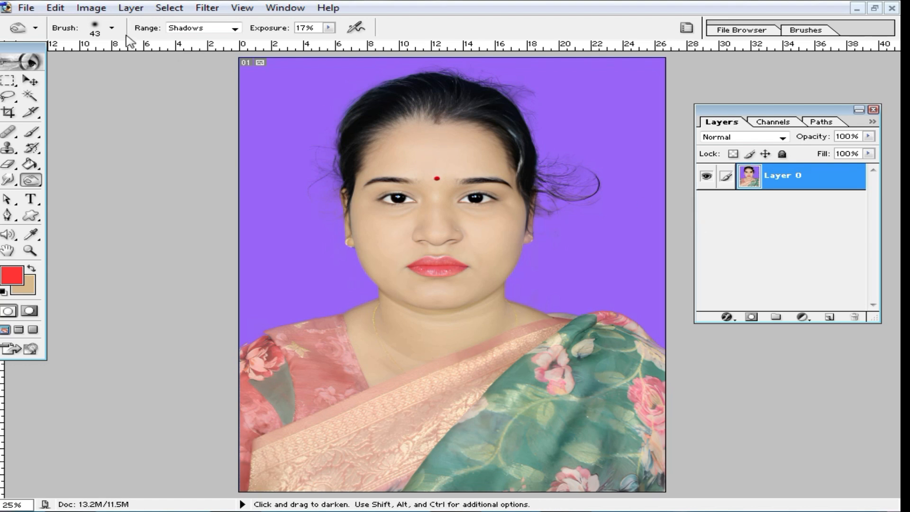
{"action": "left_click", "coordinate": [90, 8]}
{"action": "mouse_move", "coordinate": [152, 46]}
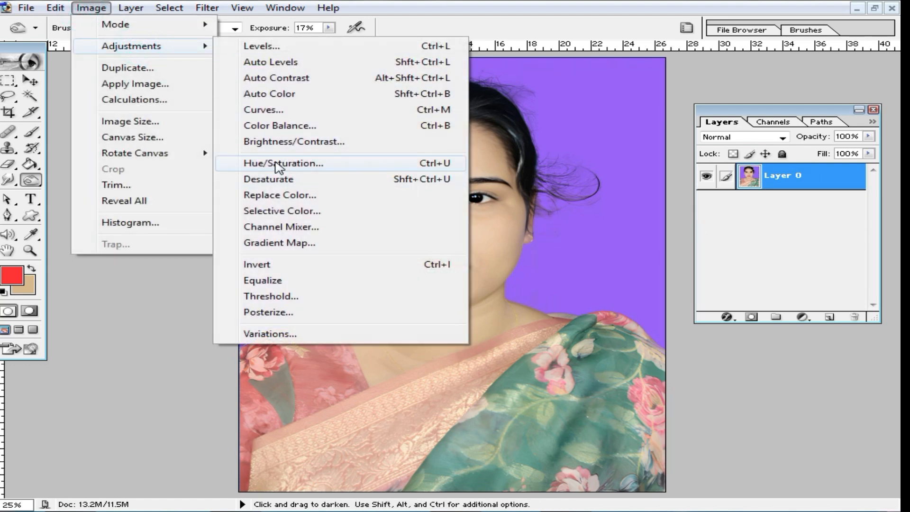
{"action": "left_click", "coordinate": [309, 142]}
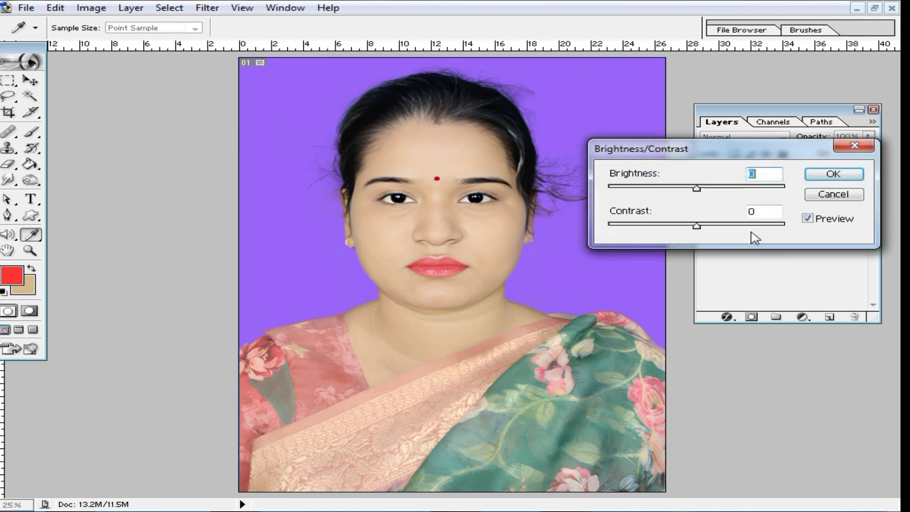
{"action": "left_click", "coordinate": [708, 226]}
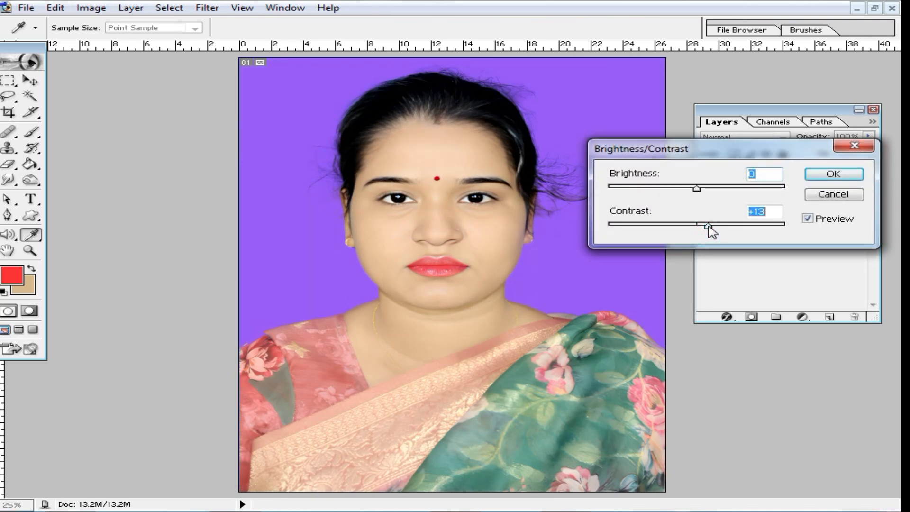
{"action": "left_click", "coordinate": [699, 187]}
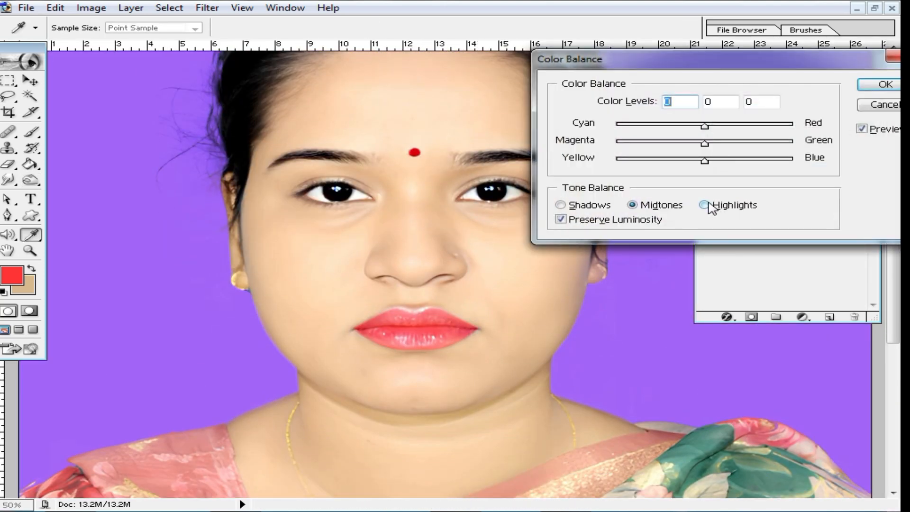
Shift the highlights slightly towards blue with Color Balance.
{"action": "left_click", "coordinate": [704, 205]}
{"action": "left_click_drag", "start_coordinate": [708, 161], "coordinate": [717, 164]}
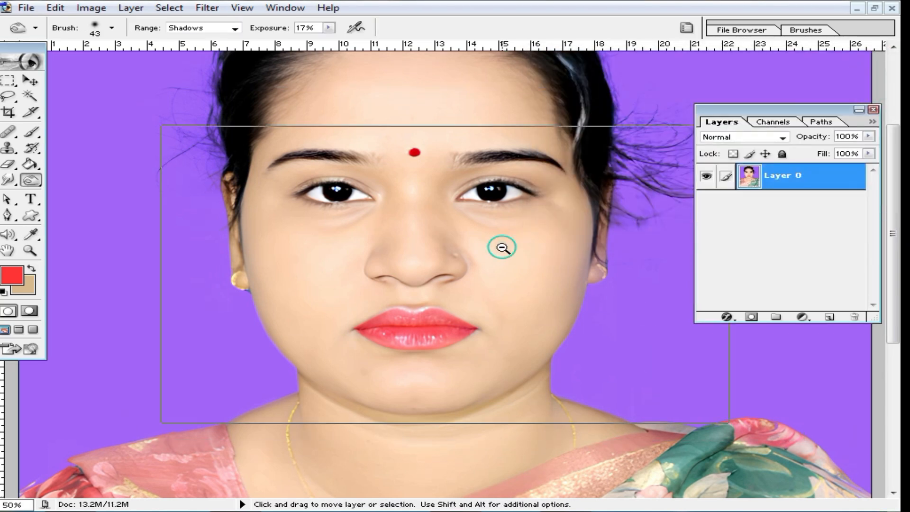
Examine the portrait's face and neck up close to check the colour correction.
{"action": "key", "text": "ctrl+minus"}
{"action": "left_click", "coordinate": [466, 287], "text": "ctrl"}
{"action": "left_click", "coordinate": [457, 254], "text": "ctrl"}
{"action": "left_click", "coordinate": [455, 253], "text": "ctrl"}
{"action": "left_click", "coordinate": [450, 252], "text": "ctrl"}
{"action": "left_click_drag", "start_coordinate": [469, 194], "coordinate": [469, 294]}
{"action": "left_click", "coordinate": [482, 296], "text": "alt"}
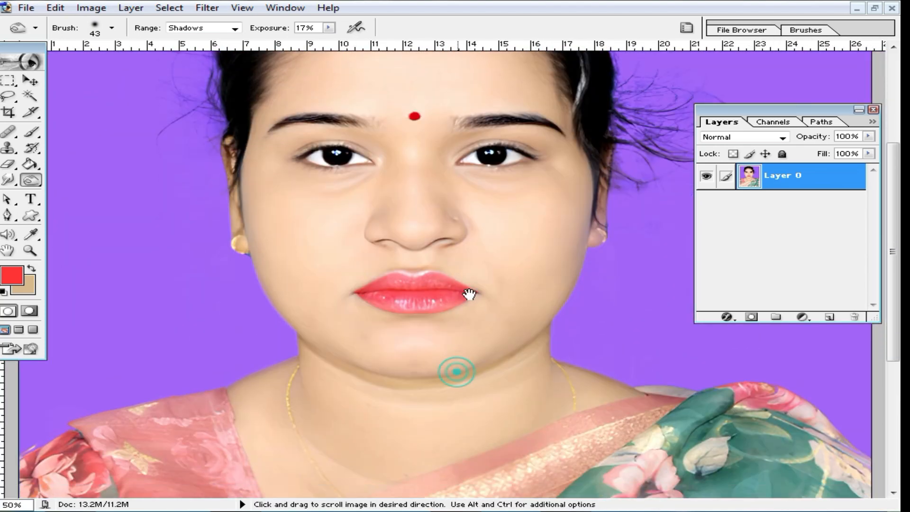
{"action": "left_click", "coordinate": [490, 331], "text": "alt"}
Apply the Noiseware Professional filter with 84% luminance noise reduction, sharpening 5 and a raised luminance noise level.
{"action": "left_click", "coordinate": [208, 8]}
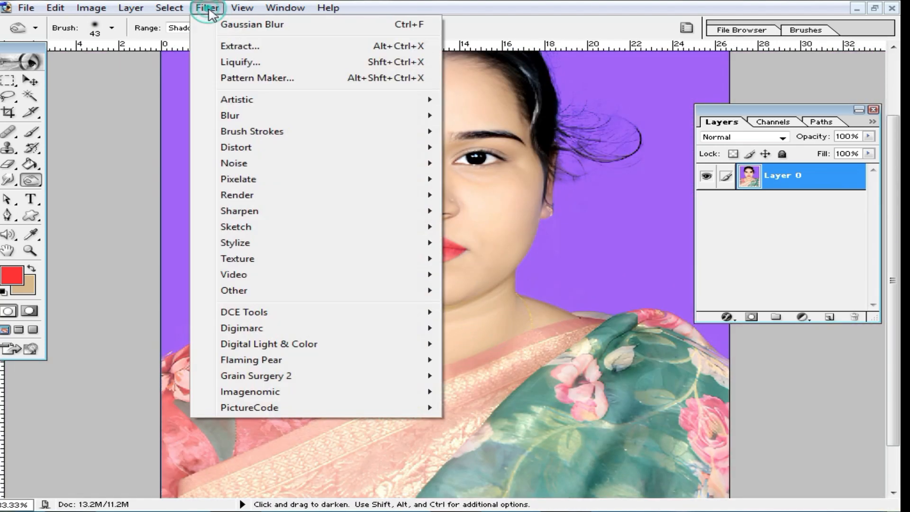
{"action": "left_click", "coordinate": [313, 391]}
{"action": "left_click", "coordinate": [524, 392]}
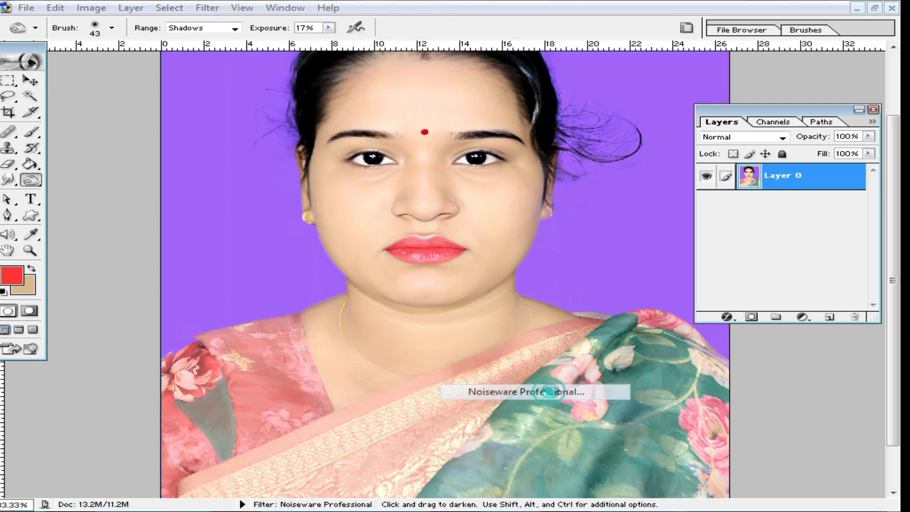
{"action": "left_click_drag", "start_coordinate": [128, 142], "coordinate": [168, 143]}
{"action": "left_click_drag", "start_coordinate": [86, 292], "coordinate": [112, 292]}
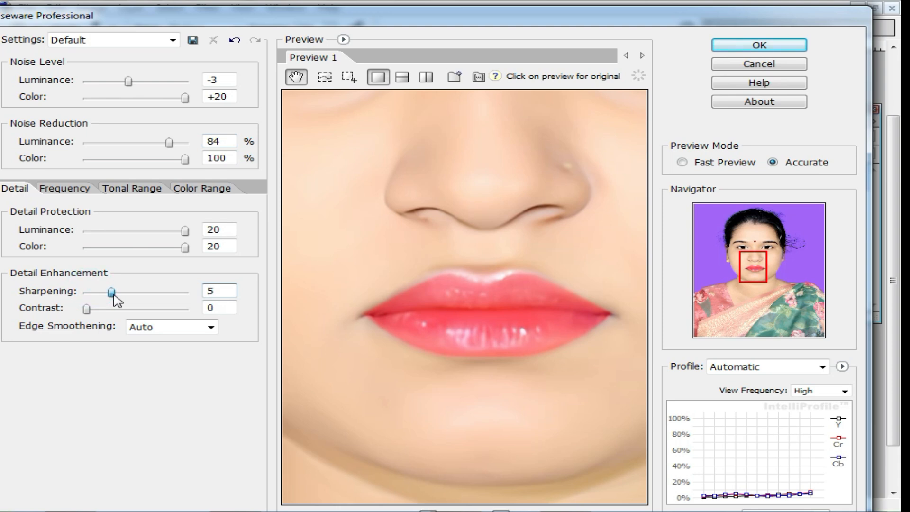
{"action": "left_click_drag", "start_coordinate": [469, 149], "coordinate": [545, 392]}
{"action": "left_click_drag", "start_coordinate": [128, 81], "coordinate": [162, 82]}
{"action": "left_click", "coordinate": [759, 45]}
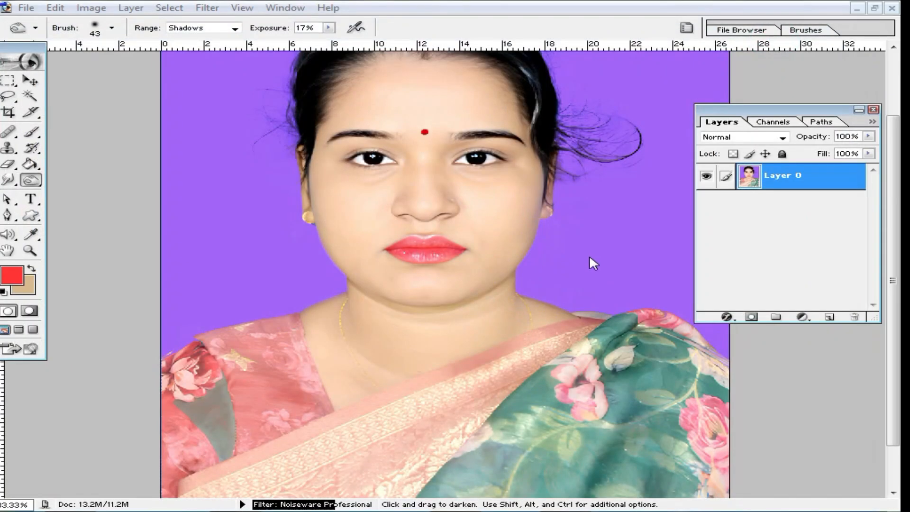
Show the retouched portrait in a floating window beside the original photo and examine the original's eyes and skin up close.
{"action": "key", "text": "ctrl+minus"}
{"action": "key", "text": "ctrl+minus"}
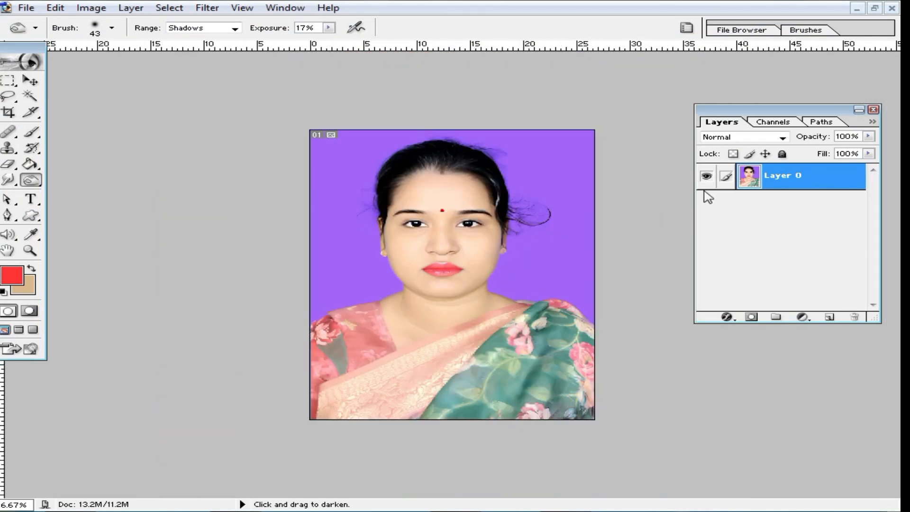
{"action": "left_click", "coordinate": [874, 8]}
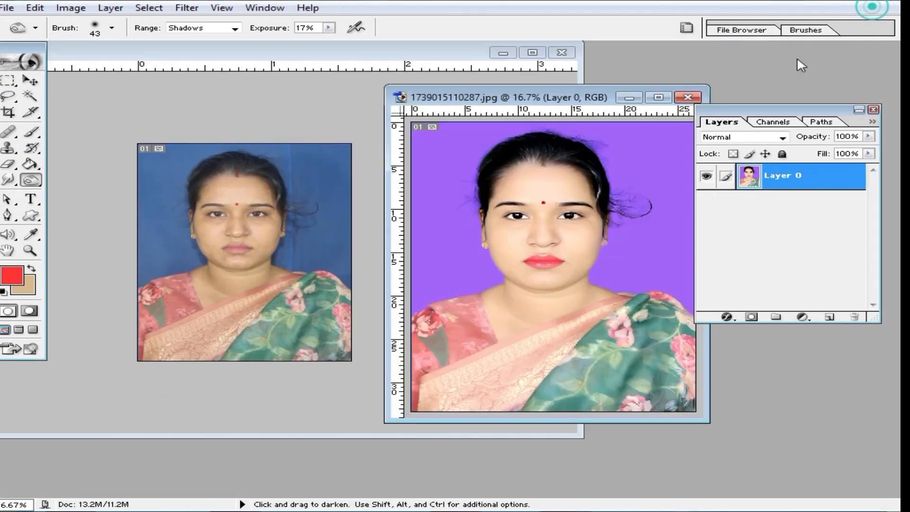
{"action": "left_click", "coordinate": [262, 244]}
{"action": "left_click", "coordinate": [242, 245], "text": "ctrl"}
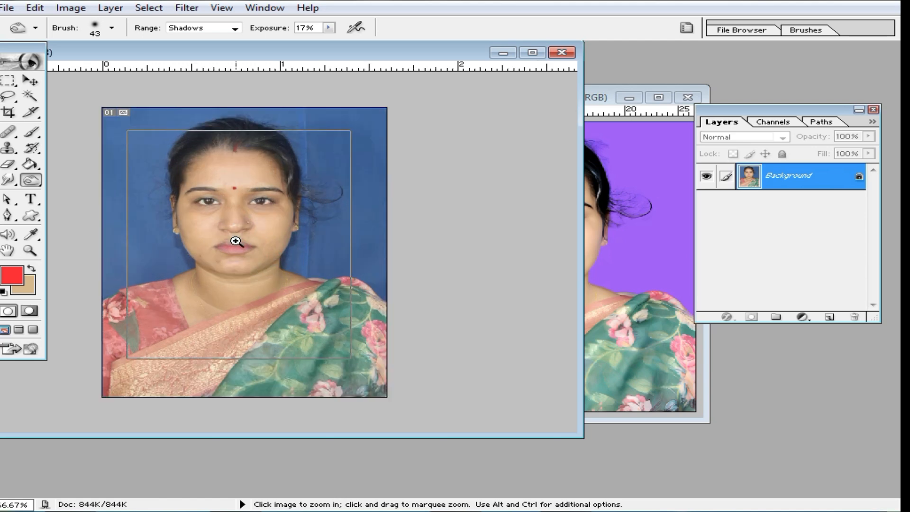
{"action": "left_click", "coordinate": [239, 242], "text": "ctrl"}
{"action": "left_click", "coordinate": [244, 243], "text": "ctrl"}
{"action": "left_click", "coordinate": [252, 236], "text": "ctrl"}
{"action": "left_click_drag", "start_coordinate": [357, 211], "coordinate": [362, 361]}
{"action": "left_click", "coordinate": [347, 248], "text": "ctrl+alt"}
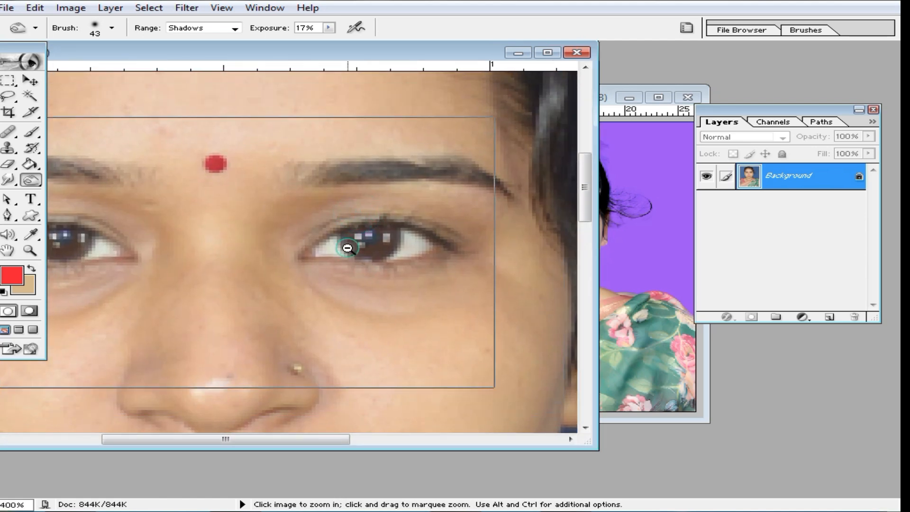
{"action": "left_click", "coordinate": [348, 248], "text": "ctrl+alt"}
{"action": "left_click", "coordinate": [349, 248], "text": "ctrl+alt"}
Examine the retouched portrait's face up close and compare it with the original photo.
{"action": "left_click", "coordinate": [639, 226]}
{"action": "left_click", "coordinate": [566, 260], "text": "ctrl"}
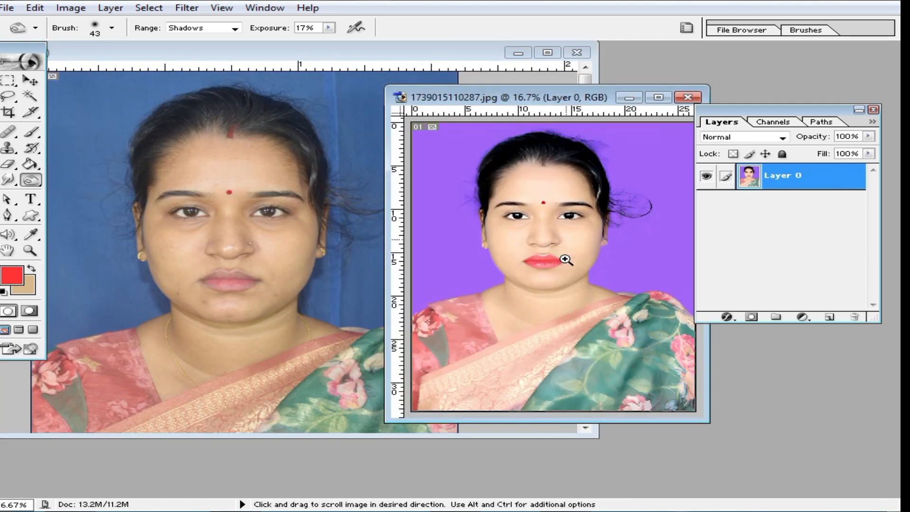
{"action": "left_click", "coordinate": [566, 270], "text": "ctrl"}
{"action": "left_click", "coordinate": [567, 273], "text": "ctrl"}
{"action": "left_click_drag", "start_coordinate": [496, 316], "coordinate": [609, 280]}
{"action": "left_click", "coordinate": [295, 238]}
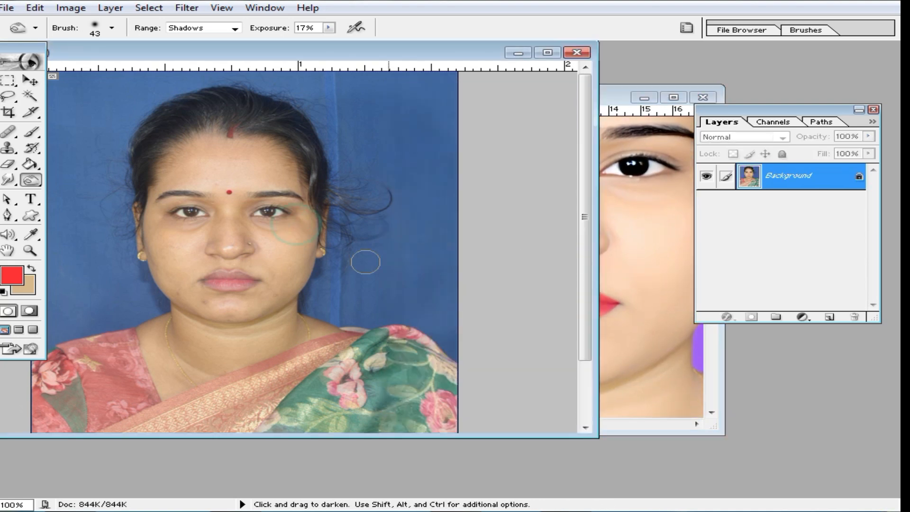
{"action": "left_click", "coordinate": [623, 239]}
{"action": "double_click", "coordinate": [589, 93]}
{"action": "left_click", "coordinate": [463, 270], "text": "ctrl+alt"}
{"action": "left_click", "coordinate": [465, 272], "text": "ctrl+alt"}
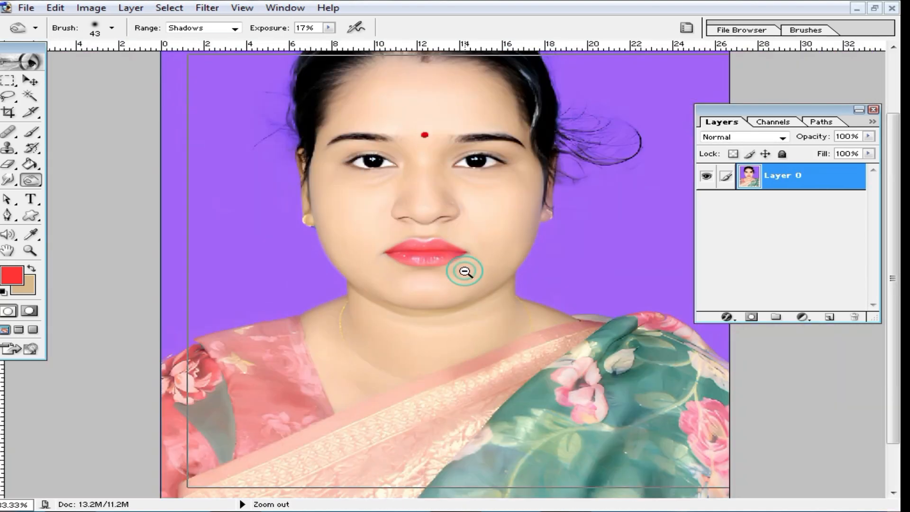
Minimize the original photo and enlarge and reposition the floating window of the retouched portrait so the whole picture fits.
{"action": "left_click", "coordinate": [875, 8]}
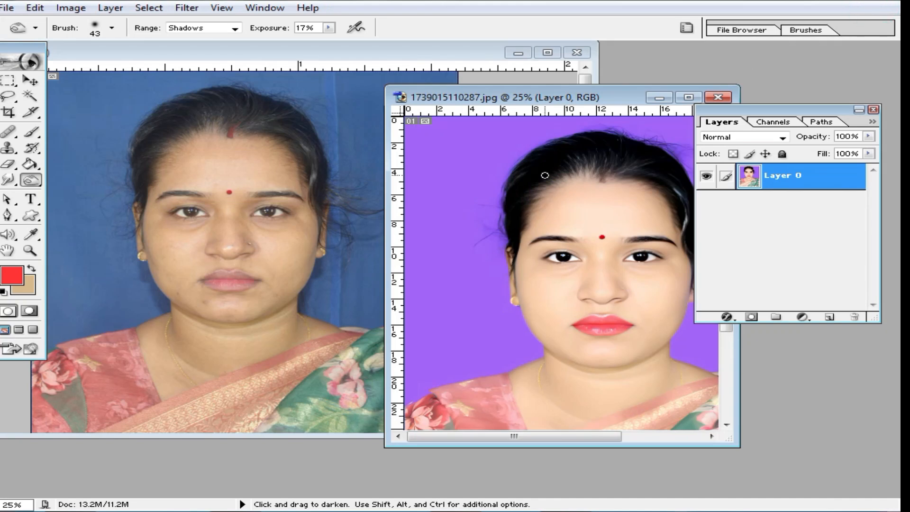
{"action": "left_click", "coordinate": [523, 52]}
{"action": "left_click_drag", "start_coordinate": [578, 97], "coordinate": [357, 74]}
{"action": "left_click", "coordinate": [374, 194], "text": "ctrl+alt"}
{"action": "left_click", "coordinate": [373, 195], "text": "ctrl+alt"}
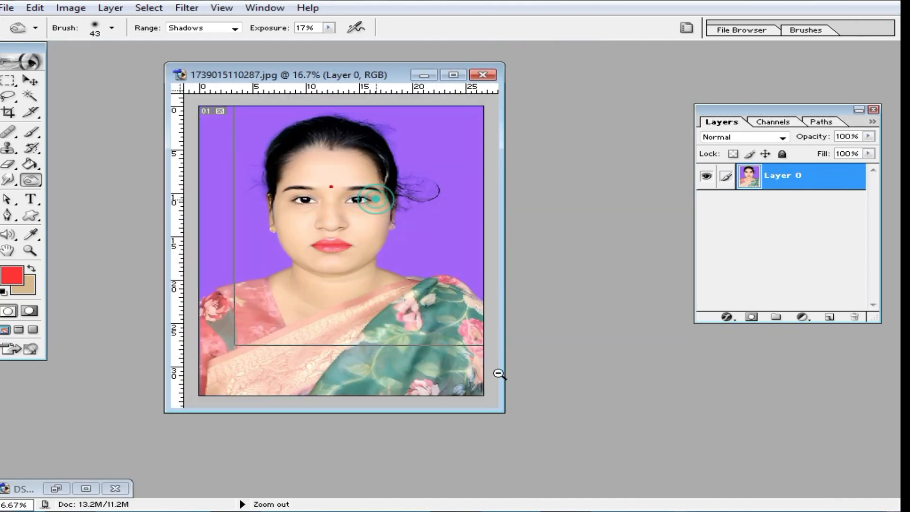
{"action": "left_click_drag", "start_coordinate": [495, 409], "coordinate": [632, 445]}
{"action": "left_click_drag", "start_coordinate": [465, 74], "coordinate": [387, 58]}
Create a new white A4 document in RGB Color at 300 pixels/inch.
{"action": "key", "text": "ctrl+n"}
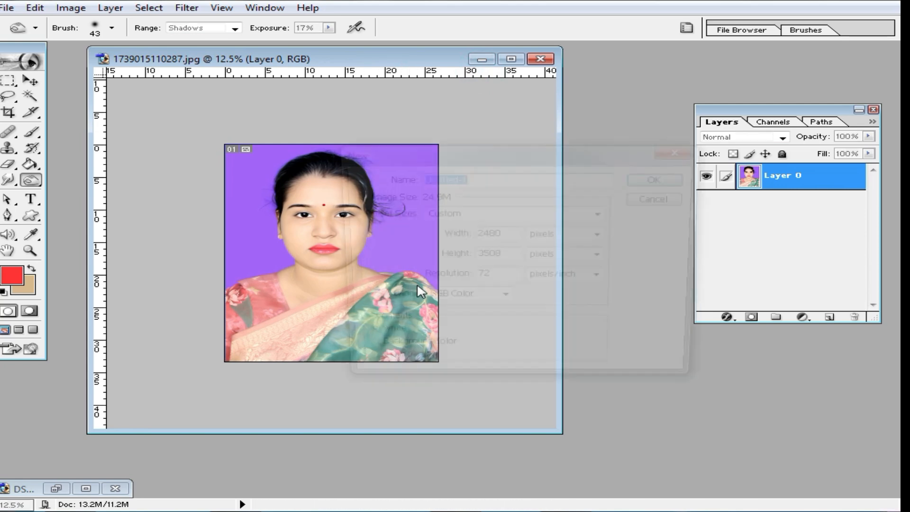
{"action": "left_click", "coordinate": [515, 217]}
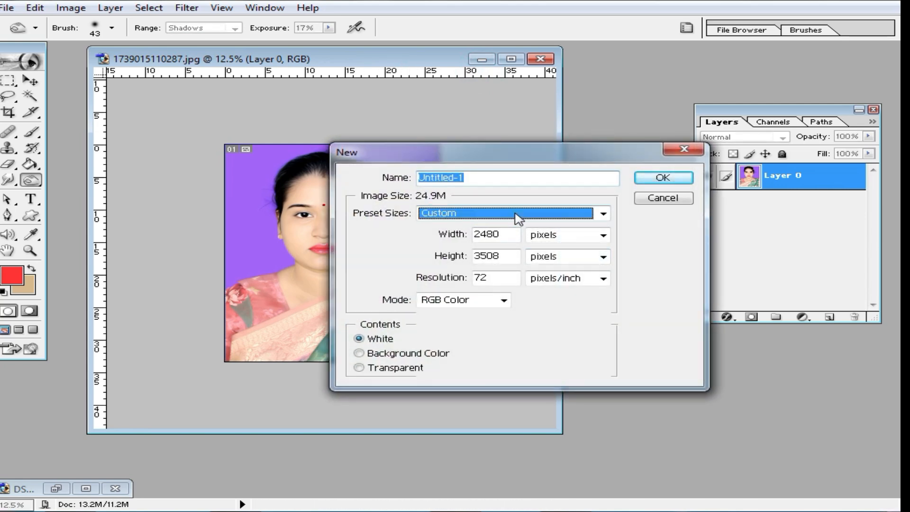
{"action": "left_click", "coordinate": [450, 304]}
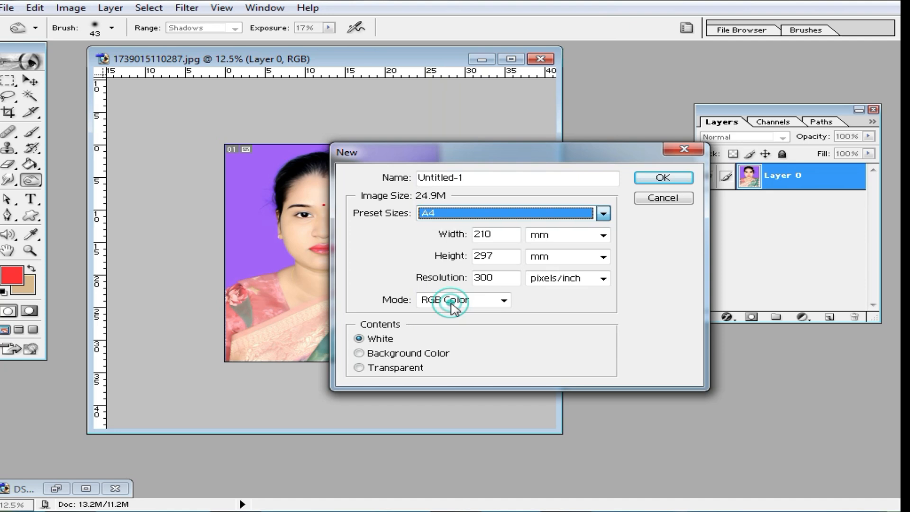
{"action": "double_click", "coordinate": [501, 279]}
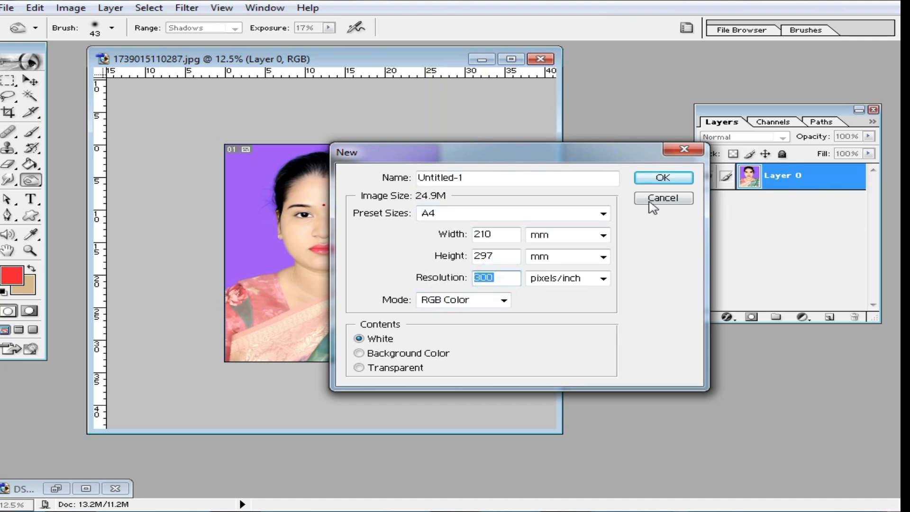
{"action": "left_click", "coordinate": [669, 178]}
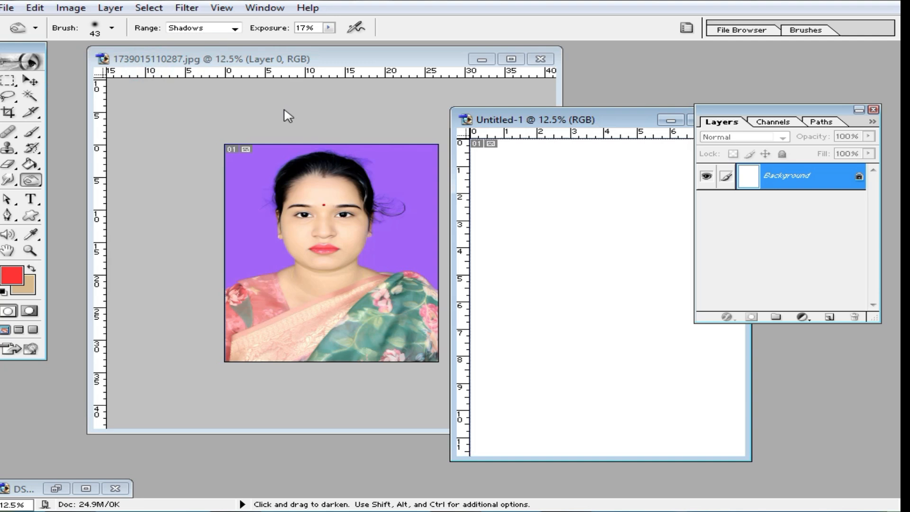
Crop the retouched portrait to 40 mm wide by 50 mm high at 300 pixels/inch.
{"action": "left_click", "coordinate": [285, 110]}
{"action": "left_click", "coordinate": [9, 112]}
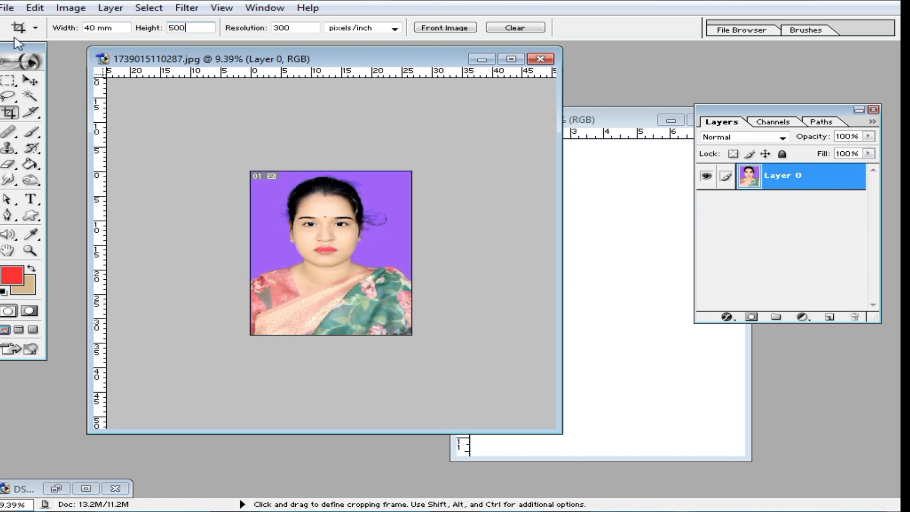
{"action": "key", "text": "Tab"}
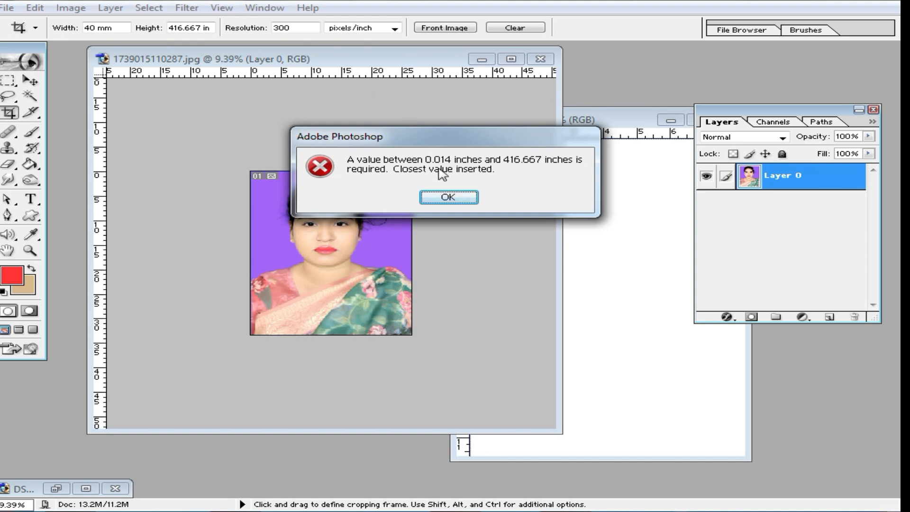
{"action": "key", "text": "Return"}
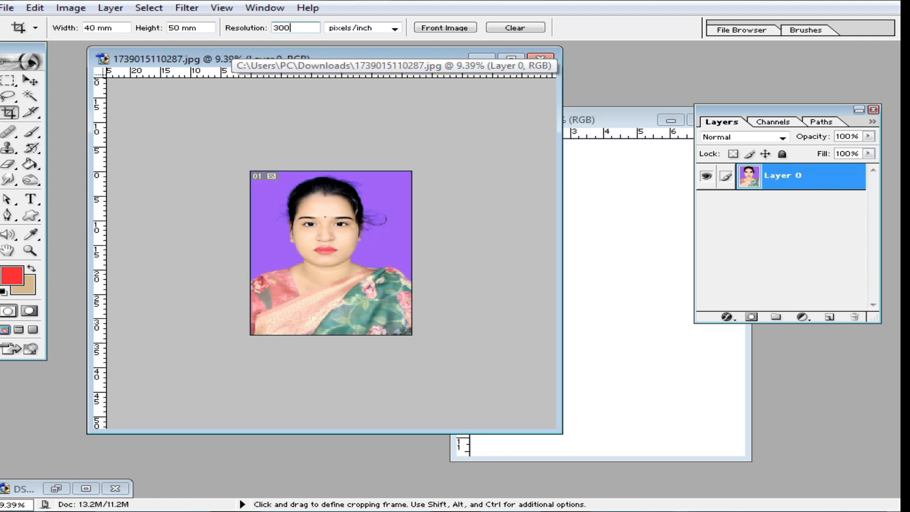
{"action": "left_click_drag", "start_coordinate": [223, 159], "coordinate": [410, 335]}
{"action": "key", "text": "Return"}
{"action": "scroll", "coordinate": [398, 91], "scroll_direction": "up", "scroll_amount": 4}
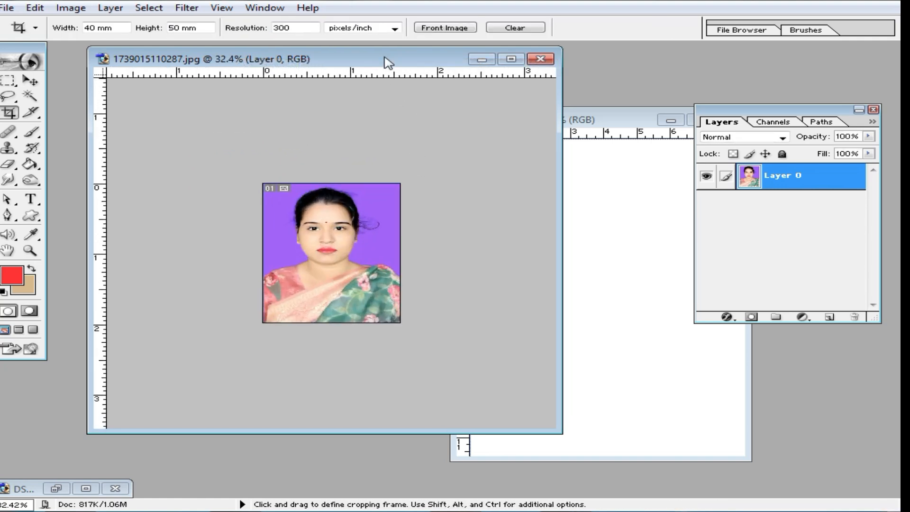
Copy the cropped portrait onto the blank A4 page and maximize the page's document window.
{"action": "left_click_drag", "start_coordinate": [385, 58], "coordinate": [231, 60]}
{"action": "left_click_drag", "start_coordinate": [184, 236], "coordinate": [553, 197]}
{"action": "double_click", "coordinate": [599, 119]}
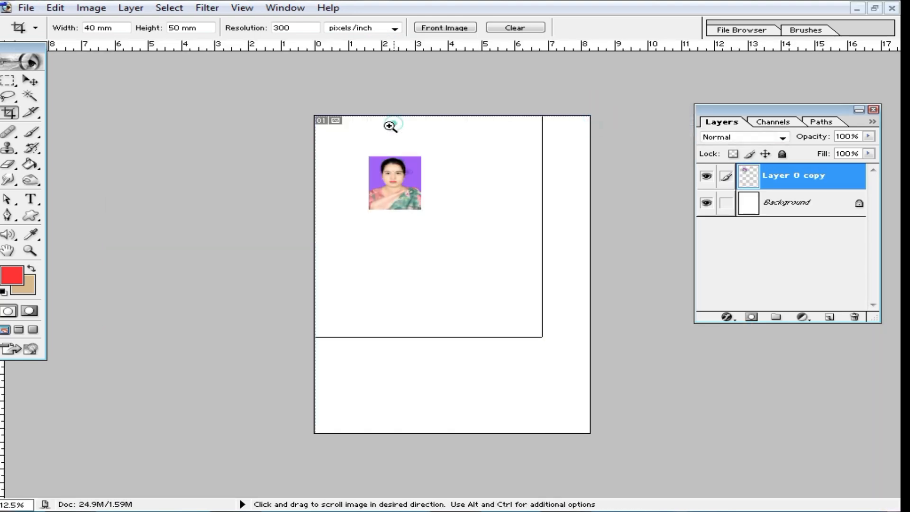
{"action": "left_click", "coordinate": [390, 126], "text": "ctrl"}
{"action": "left_click", "coordinate": [390, 126], "text": "ctrl"}
{"action": "left_click", "coordinate": [35, 92]}
{"action": "left_click", "coordinate": [364, 211]}
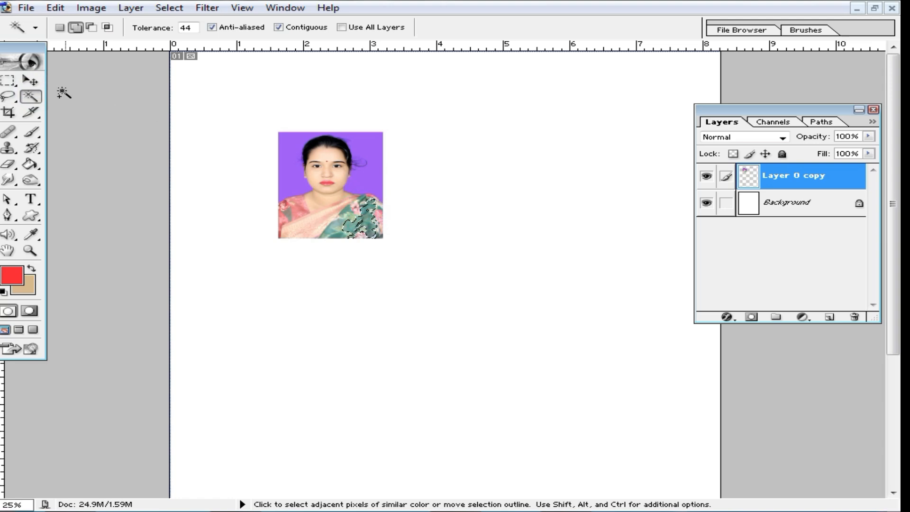
{"action": "left_click", "coordinate": [15, 80]}
{"action": "left_click", "coordinate": [209, 85]}
Move the portrait into the A4 page's upper-left corner and shift the Layers palette out of the way.
{"action": "key", "text": "v"}
{"action": "left_click_drag", "start_coordinate": [343, 208], "coordinate": [251, 136]}
{"action": "left_click", "coordinate": [260, 133], "text": "ctrl"}
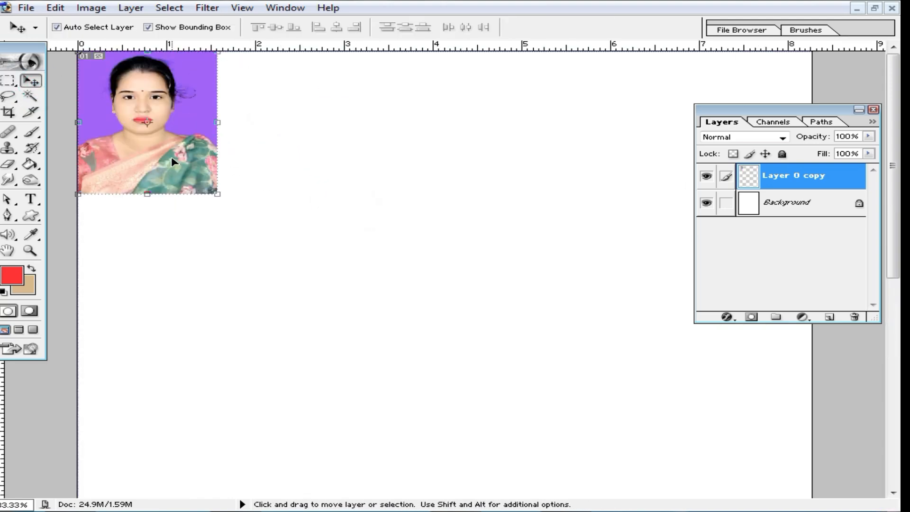
{"action": "left_click_drag", "start_coordinate": [796, 112], "coordinate": [813, 229]}
Try placing upright duplicates of the portrait in a row along the page's upper edge.
{"action": "left_click_drag", "start_coordinate": [151, 152], "coordinate": [612, 156]}
{"action": "key", "text": "ctrl+alt+z"}
{"action": "key", "text": "ctrl+alt+z"}
{"action": "key", "text": "ctrl+alt+z"}
{"action": "key", "text": "ctrl+alt+z"}
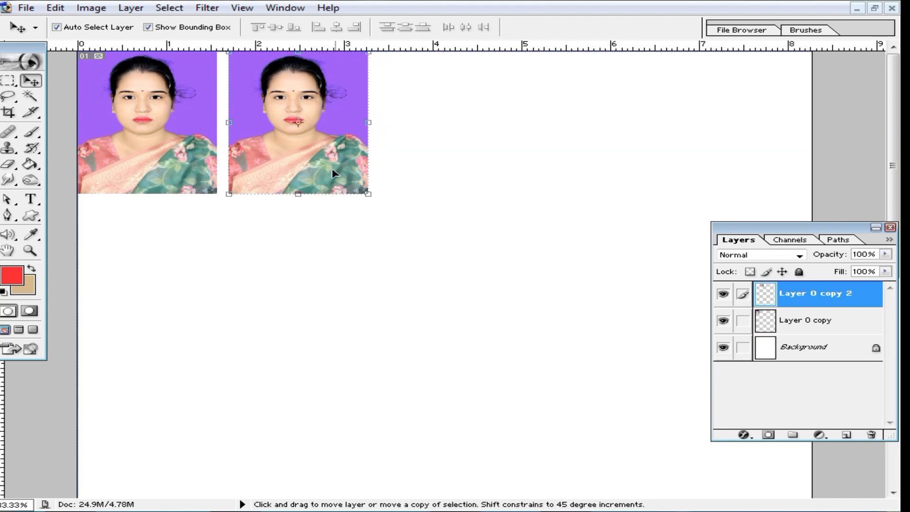
Try a row of four portrait copies rotated 90 degrees counterclockwise and evenly spaced across the page's width.
{"action": "left_click_drag", "start_coordinate": [309, 258], "coordinate": [718, 109]}
{"action": "double_click", "coordinate": [298, 151]}
{"action": "left_click_drag", "start_coordinate": [336, 118], "coordinate": [335, 118]}
{"action": "left_click_drag", "start_coordinate": [490, 125], "coordinate": [488, 124]}
{"action": "left_click", "coordinate": [632, 122]}
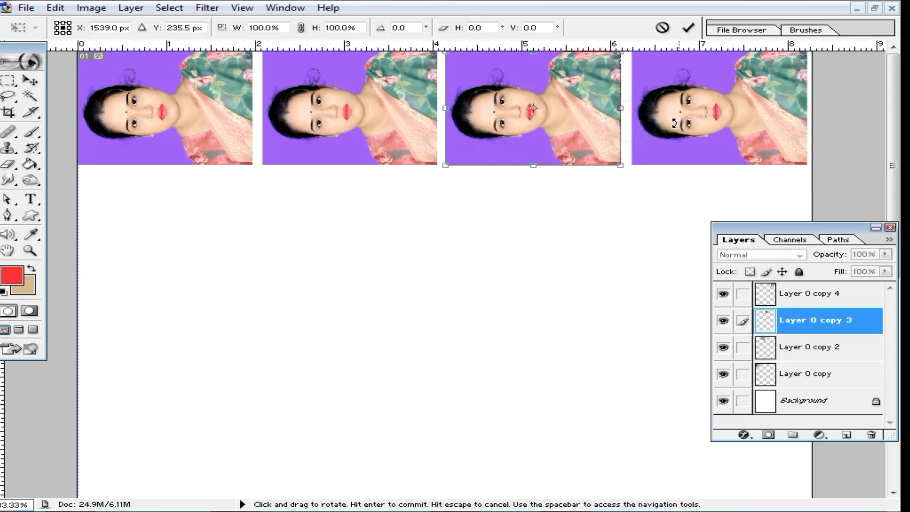
{"action": "key", "text": "Return"}
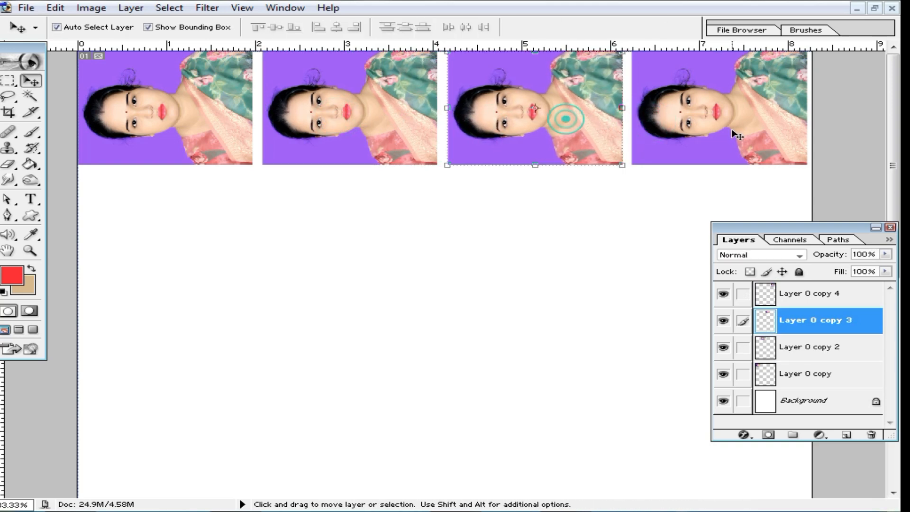
{"action": "left_click", "coordinate": [730, 128]}
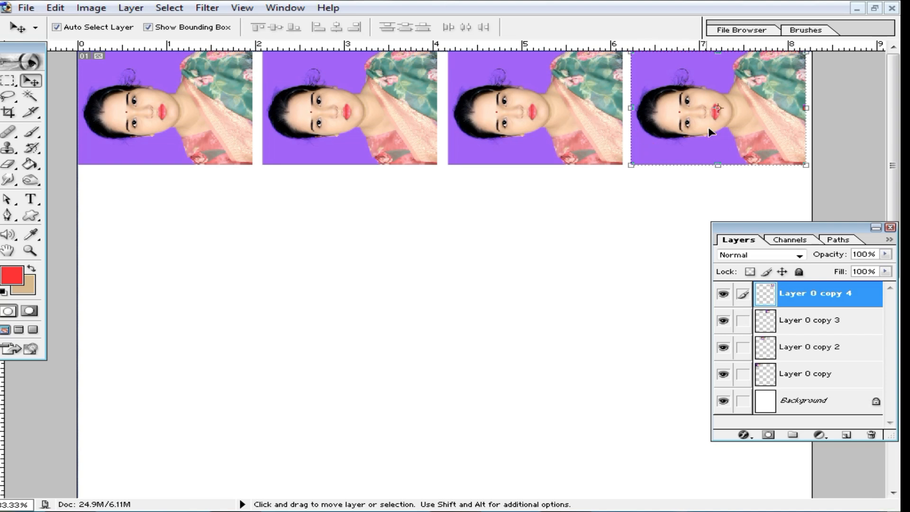
Undo the rotated row of copies, leaving one upright portrait in the page's upper-left corner.
{"action": "key", "text": "ctrl+alt+z"}
{"action": "key", "text": "ctrl+alt+z"}
{"action": "key", "text": "ctrl+alt+z"}
{"action": "key", "text": "ctrl+alt+z"}
{"action": "key", "text": "ctrl+alt+z"}
{"action": "key", "text": "ctrl+alt+z"}
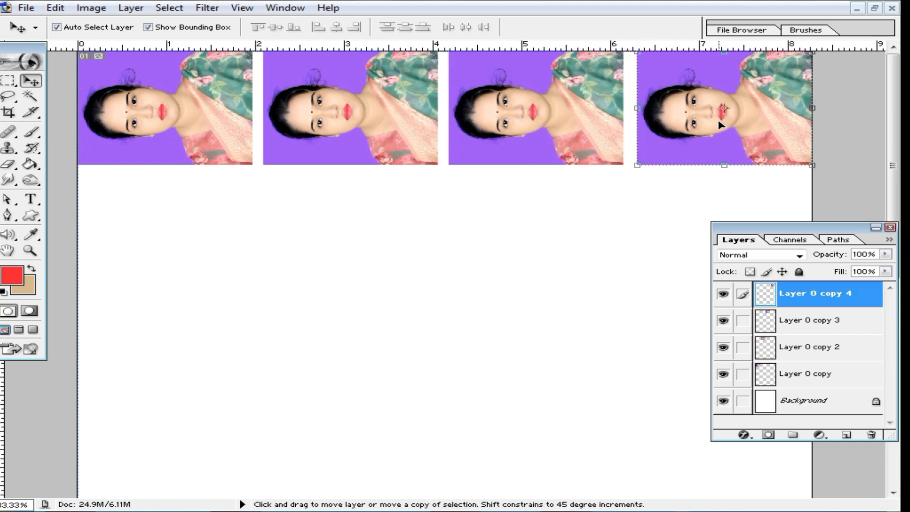
{"action": "key", "text": "ctrl+alt+z"}
{"action": "key", "text": "ctrl+alt+z"}
{"action": "key", "text": "ctrl+alt+z"}
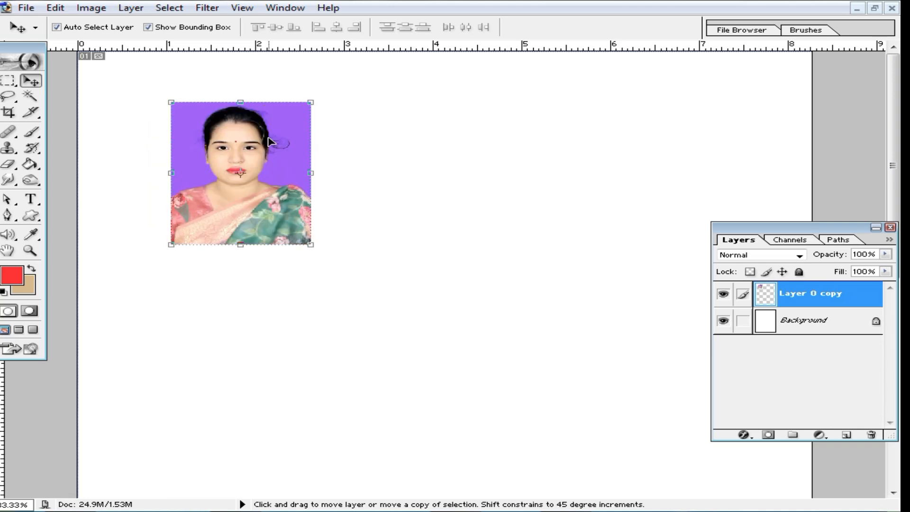
{"action": "key", "text": "ctrl+alt+z"}
{"action": "key", "text": "ctrl+alt+z"}
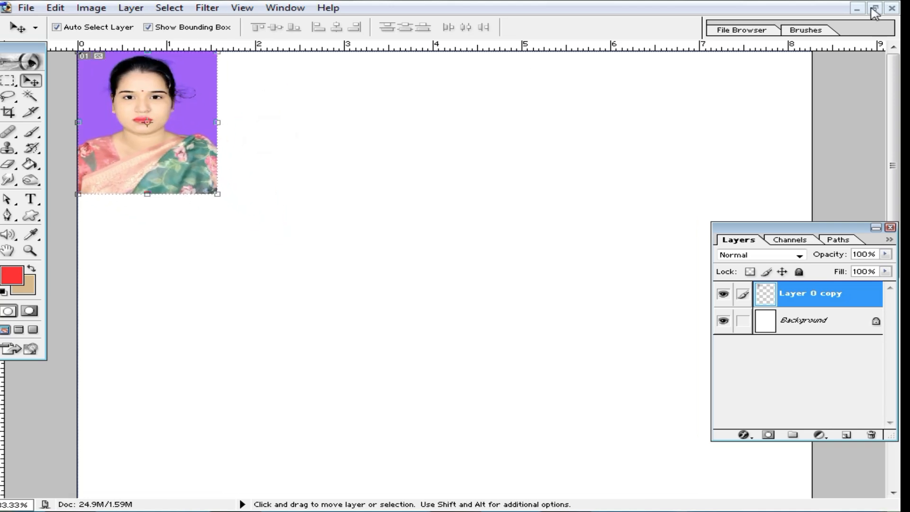
Crop the source portrait to 0.79 in by 0.99 in at 300 pixels/inch with the "st" preset and copy it onto the A4 page.
{"action": "left_click", "coordinate": [874, 9]}
{"action": "left_click", "coordinate": [234, 216]}
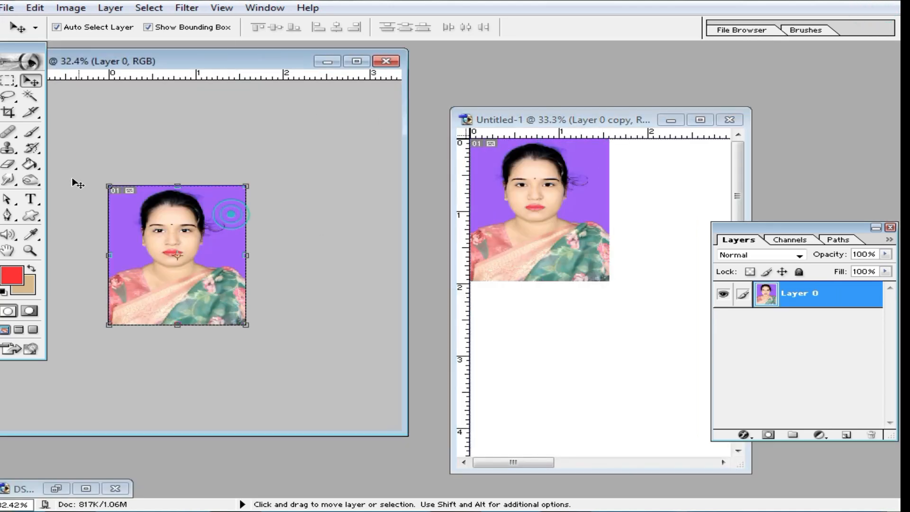
{"action": "scroll", "coordinate": [75, 180], "scroll_direction": "down", "scroll_amount": 2}
{"action": "left_click", "coordinate": [9, 113]}
{"action": "left_click", "coordinate": [35, 30]}
{"action": "left_click", "coordinate": [57, 101]}
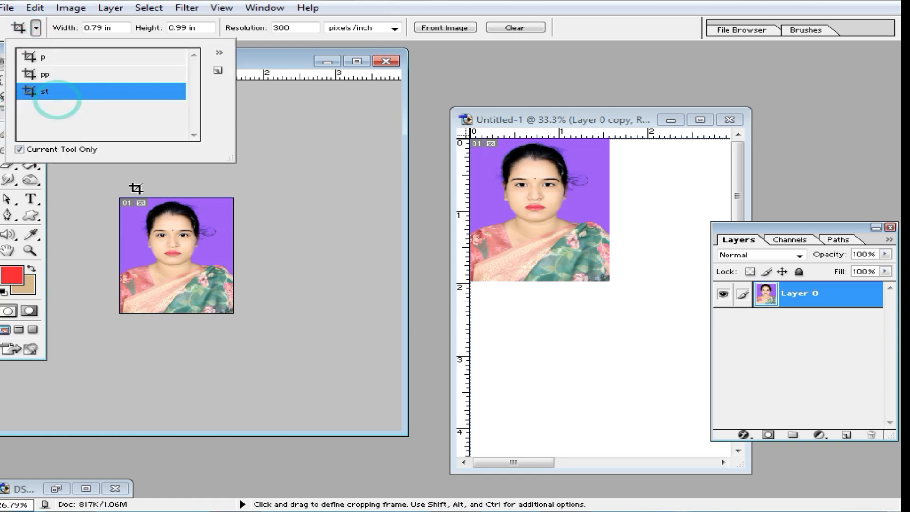
{"action": "left_click", "coordinate": [165, 239]}
{"action": "left_click_drag", "start_coordinate": [84, 184], "coordinate": [243, 322]}
{"action": "double_click", "coordinate": [220, 272]}
{"action": "key", "text": "ctrl+0"}
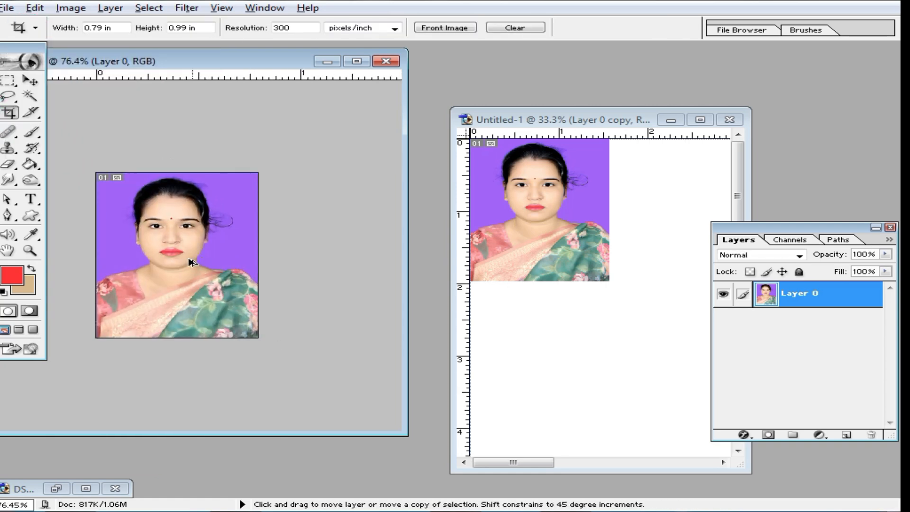
{"action": "left_click_drag", "start_coordinate": [189, 258], "coordinate": [582, 327]}
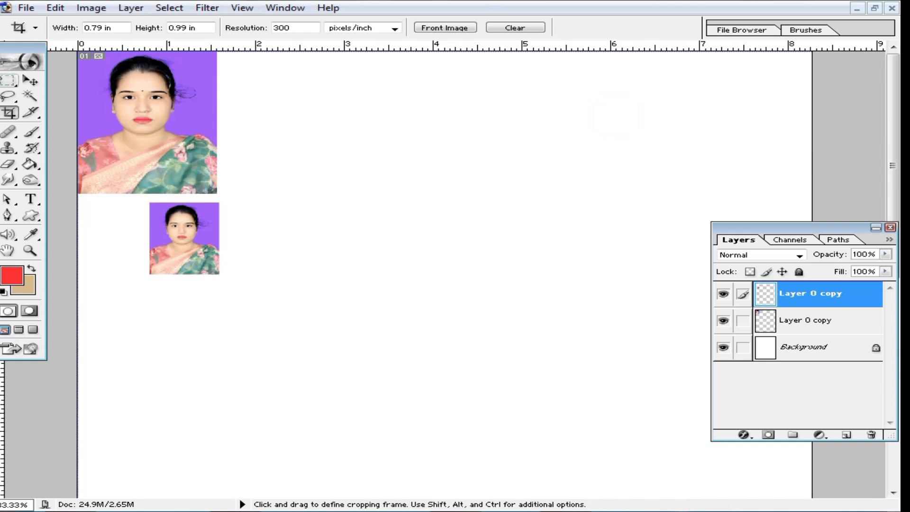
Duplicate the large portrait into a row of four along the page's upper edge and merge the copies into one layer.
{"action": "key", "text": "v"}
{"action": "left_click_drag", "start_coordinate": [153, 124], "coordinate": [306, 119]}
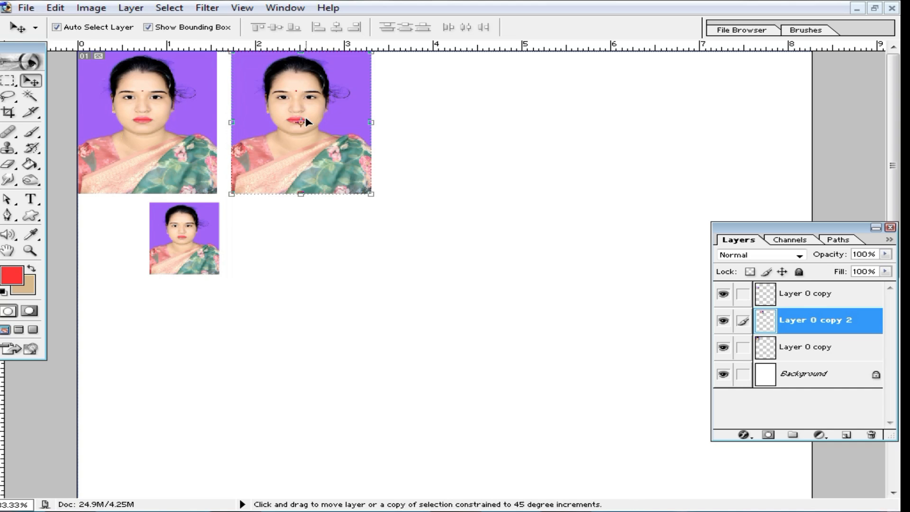
{"action": "key", "text": "ctrl+z"}
{"action": "left_click_drag", "start_coordinate": [265, 122], "coordinate": [569, 124]}
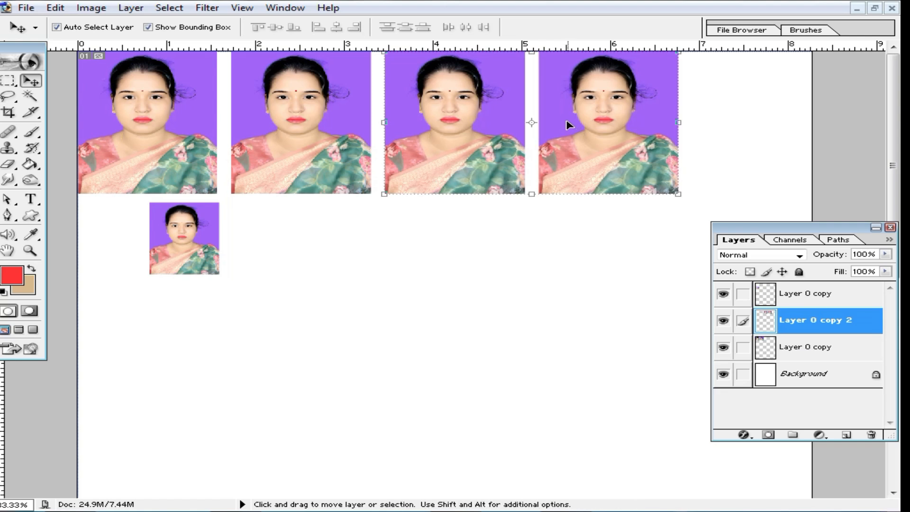
{"action": "key", "text": "ctrl+e"}
Place a duplicate of the small portrait beside it below the row and merge the pair into one layer.
{"action": "left_click_drag", "start_coordinate": [203, 244], "coordinate": [512, 274]}
{"action": "key", "text": "ctrl+e"}
Try rotating the pair of small portraits 90 degrees clockwise.
{"action": "key", "text": "ctrl+t"}
{"action": "left_click_drag", "start_coordinate": [562, 253], "coordinate": [561, 411]}
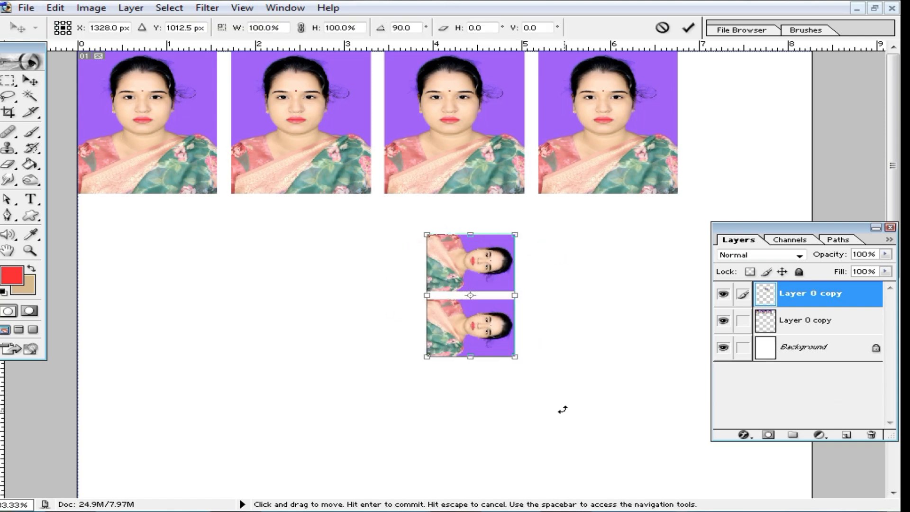
{"action": "double_click", "coordinate": [489, 256]}
{"action": "key", "text": "ctrl+z"}
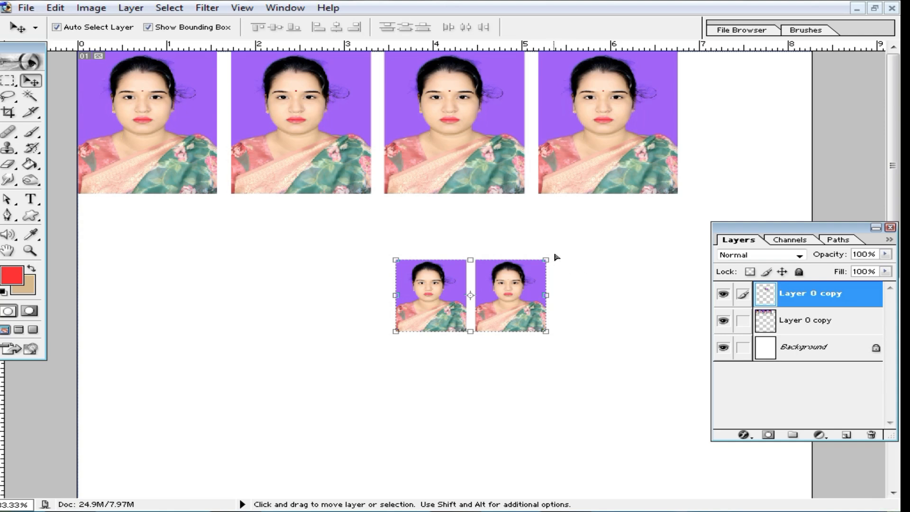
Rotate the pair of small portraits 90 degrees clockwise and move it to the right end of the large portrait row.
{"action": "left_click_drag", "start_coordinate": [555, 257], "coordinate": [522, 373]}
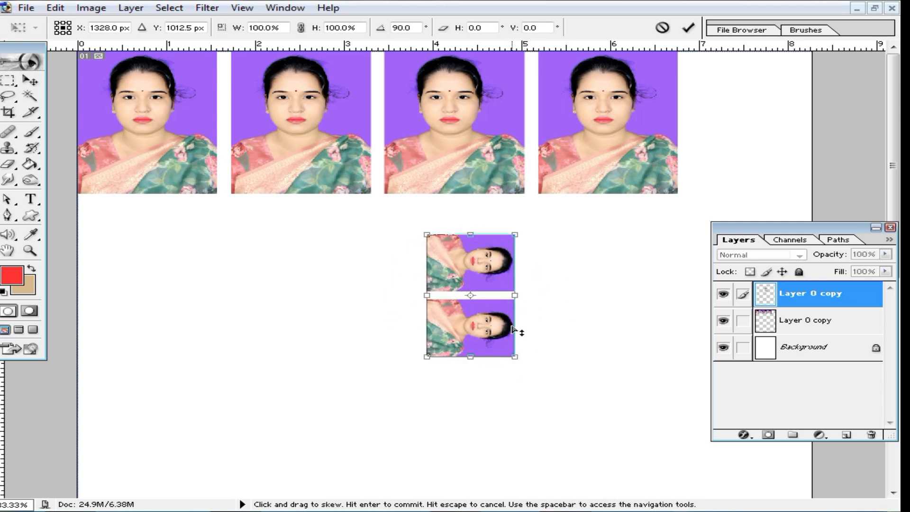
{"action": "key", "text": "Return"}
{"action": "left_click_drag", "start_coordinate": [484, 257], "coordinate": [742, 79]}
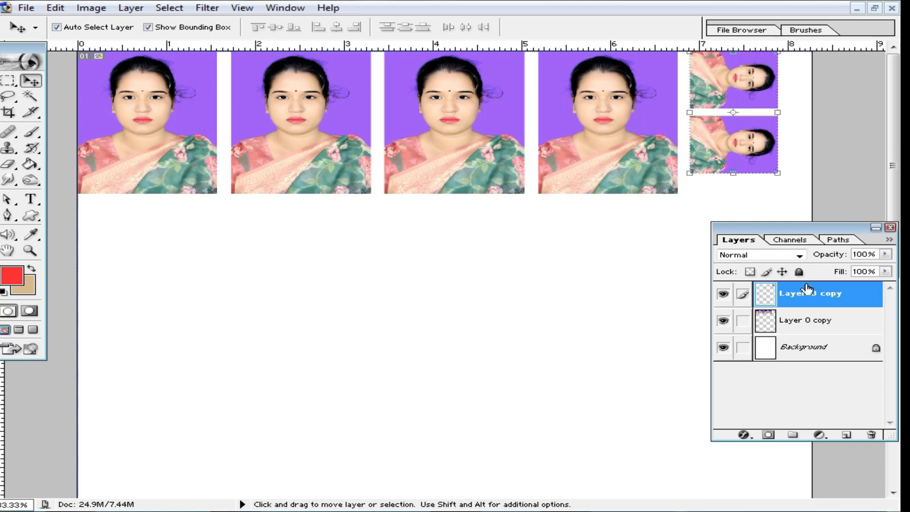
Merge the small portraits with the row of large ones and nudge the whole layer slightly away from the page's left edge.
{"action": "key", "text": "ctrl+e"}
{"action": "key", "text": "Right"}
{"action": "key", "text": "Right"}
{"action": "key", "text": "Right"}
{"action": "key", "text": "Right"}
{"action": "key", "text": "Right"}
{"action": "key", "text": "Right"}
{"action": "key", "text": "Right"}
{"action": "key", "text": "Right"}
{"action": "key", "text": "Right"}
{"action": "key", "text": "Right"}
{"action": "key", "text": "Right"}
{"action": "key", "text": "Right"}
{"action": "key", "text": "Right"}
{"action": "key", "text": "Right"}
{"action": "key", "text": "Right"}
{"action": "key", "text": "Right"}
{"action": "key", "text": "Right"}
{"action": "key", "text": "Right"}
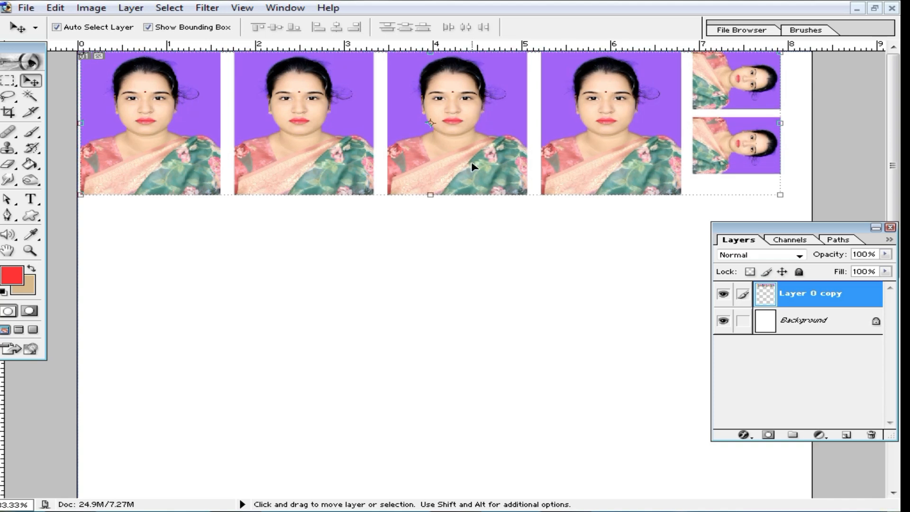
Set the page to print scaled to fit the media and choose the EPSON L130 Series (Copy 1) printer.
{"action": "key", "text": "ctrl+p"}
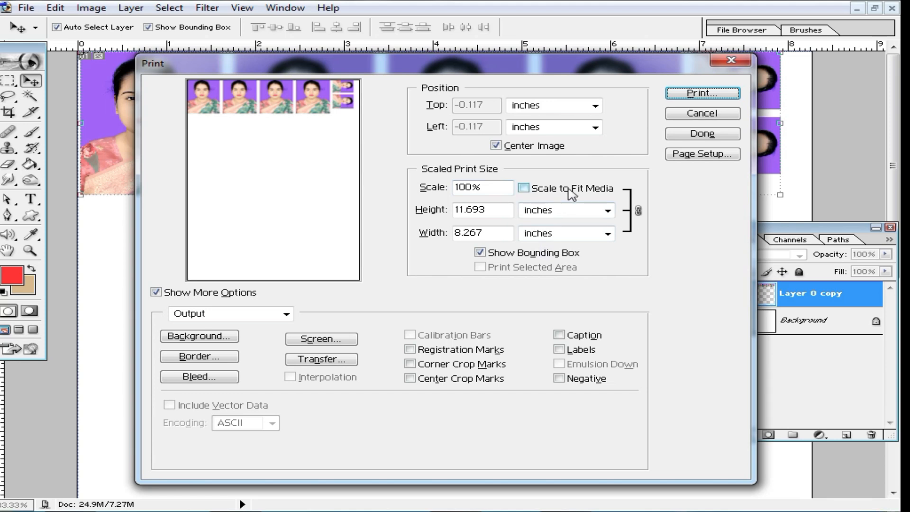
{"action": "left_click", "coordinate": [524, 188]}
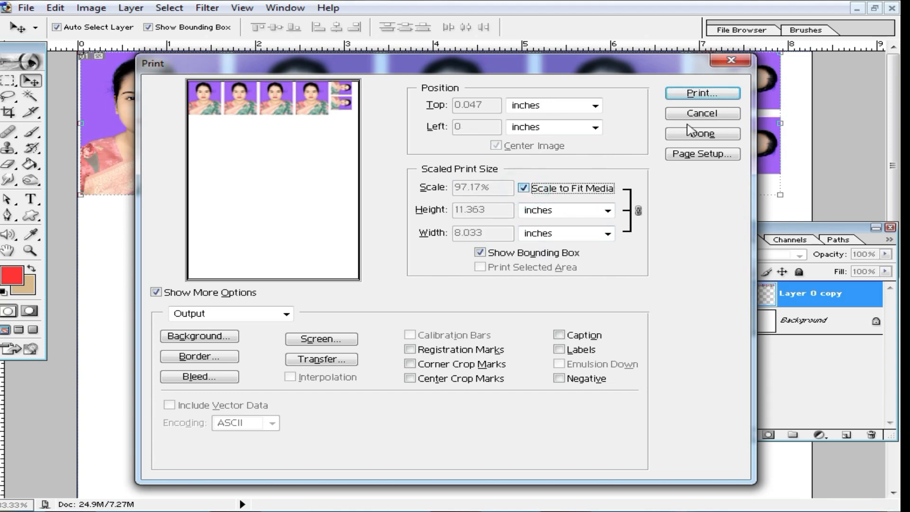
{"action": "left_click", "coordinate": [702, 94]}
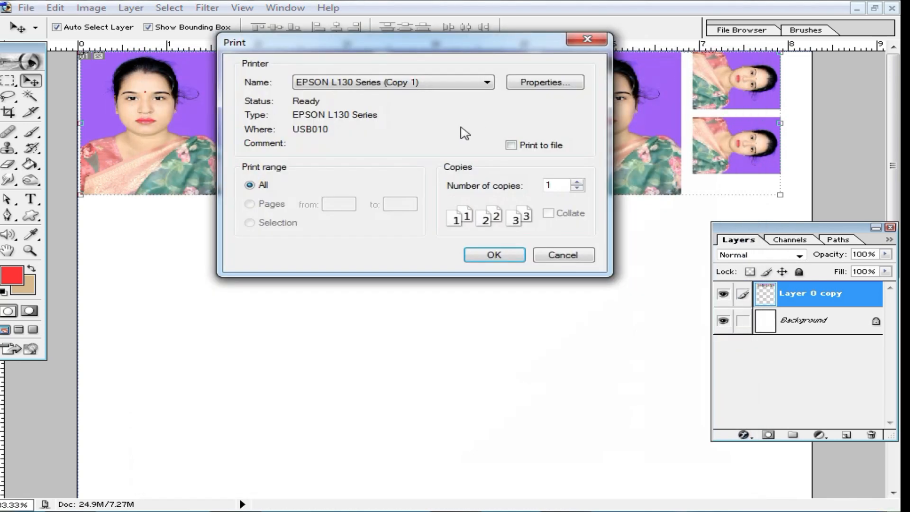
{"action": "left_click", "coordinate": [487, 85]}
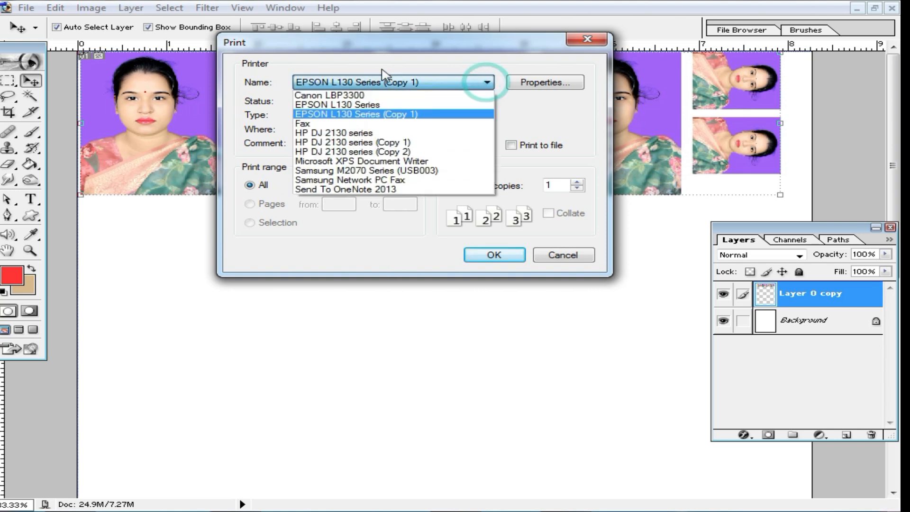
{"action": "left_click", "coordinate": [350, 115]}
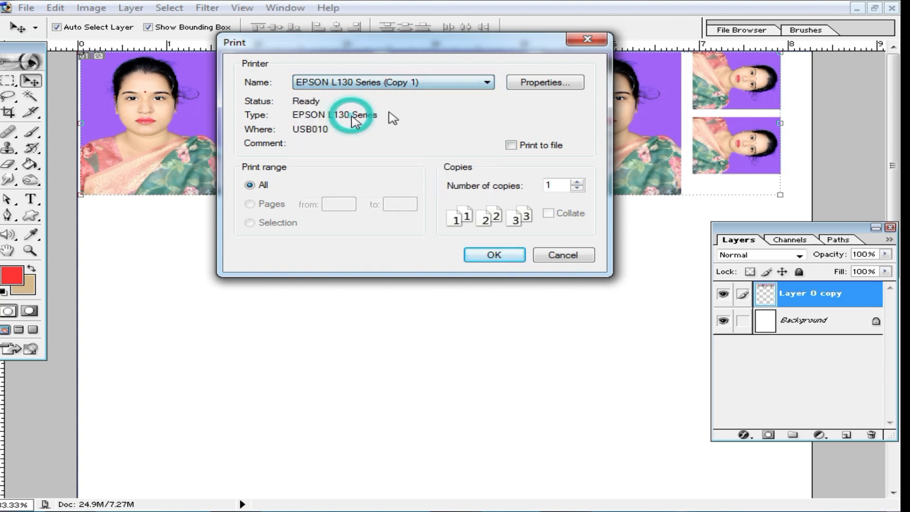
Set the printer's paper type to Epson Premium Glossy and quality to High, and leave the print setup without printing.
{"action": "left_click", "coordinate": [558, 84]}
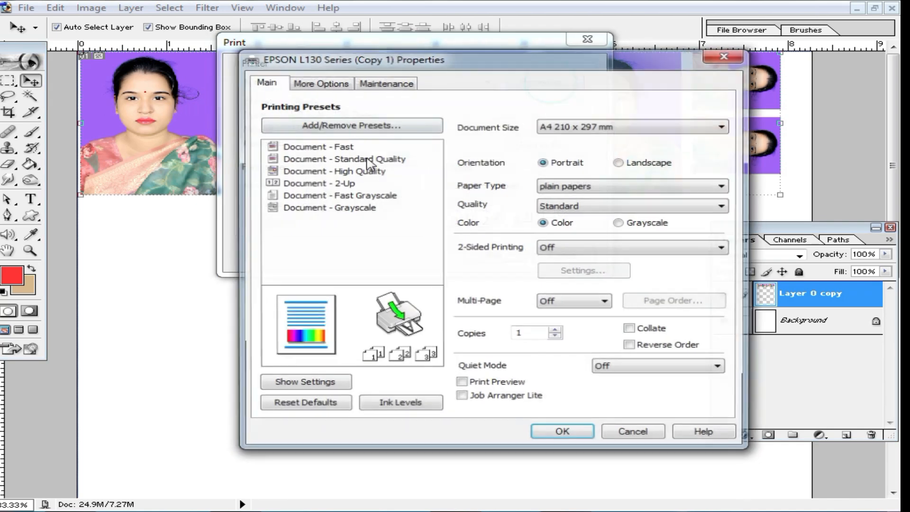
{"action": "left_click", "coordinate": [620, 187]}
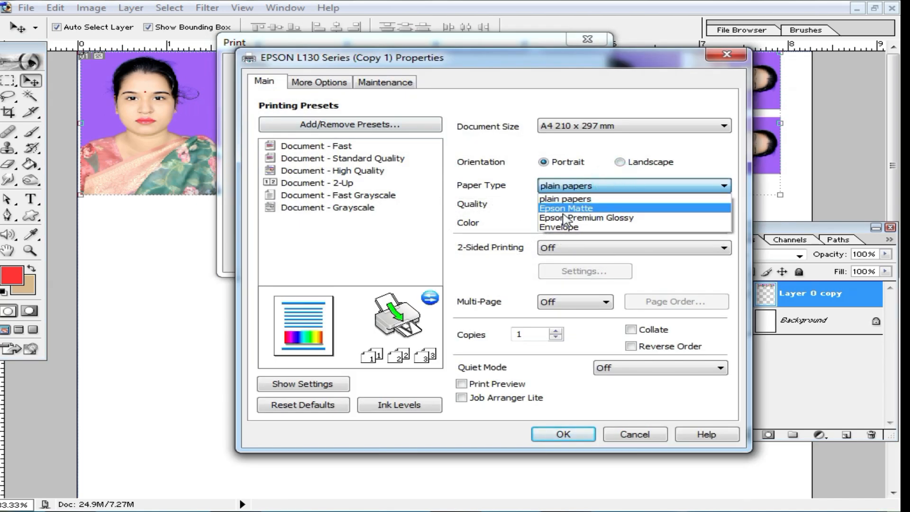
{"action": "left_click", "coordinate": [591, 221]}
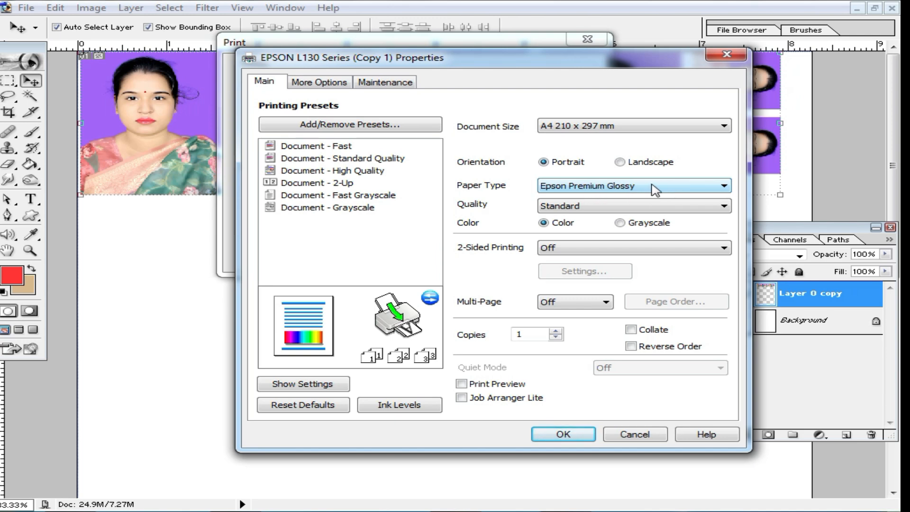
{"action": "left_click", "coordinate": [614, 207]}
{"action": "left_click", "coordinate": [575, 237]}
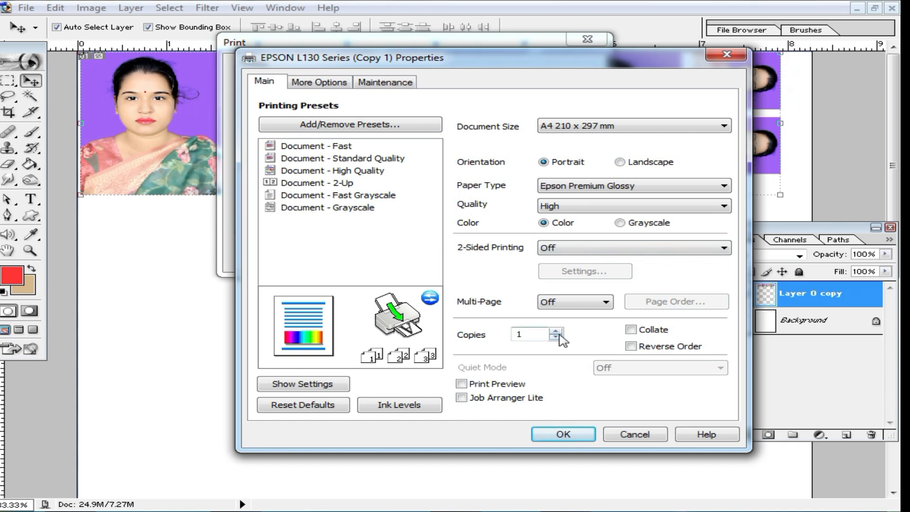
{"action": "left_click", "coordinate": [564, 435]}
{"action": "left_click", "coordinate": [580, 257]}
Switch to the portrait's document, maximize its window and undo its crops to restore the full-resolution picture.
{"action": "left_click", "coordinate": [874, 8]}
{"action": "left_click", "coordinate": [227, 58]}
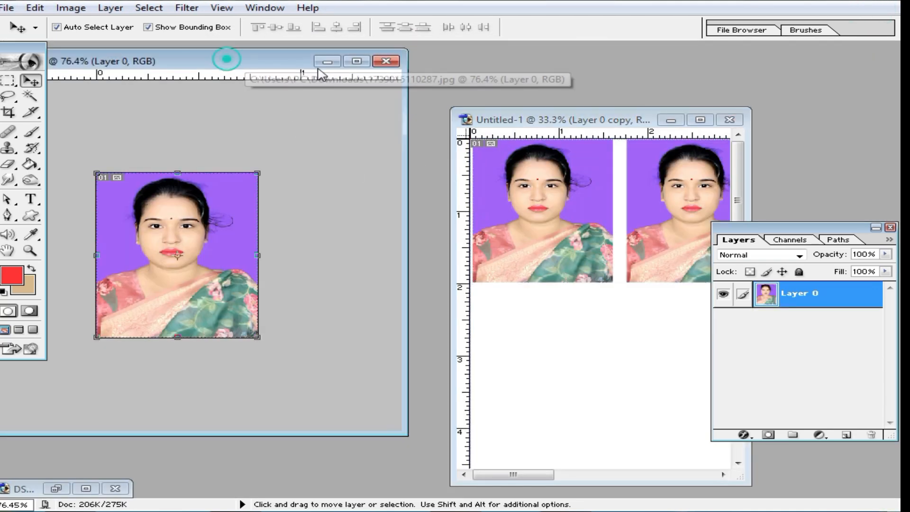
{"action": "left_click_drag", "start_coordinate": [260, 65], "coordinate": [406, 72]}
{"action": "double_click", "coordinate": [405, 72]}
{"action": "key", "text": "ctrl+0"}
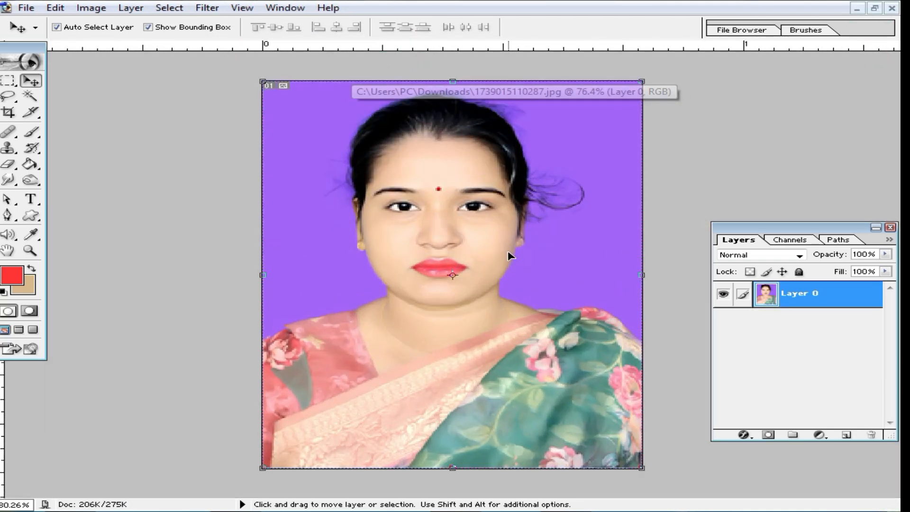
{"action": "key", "text": "ctrl+plus"}
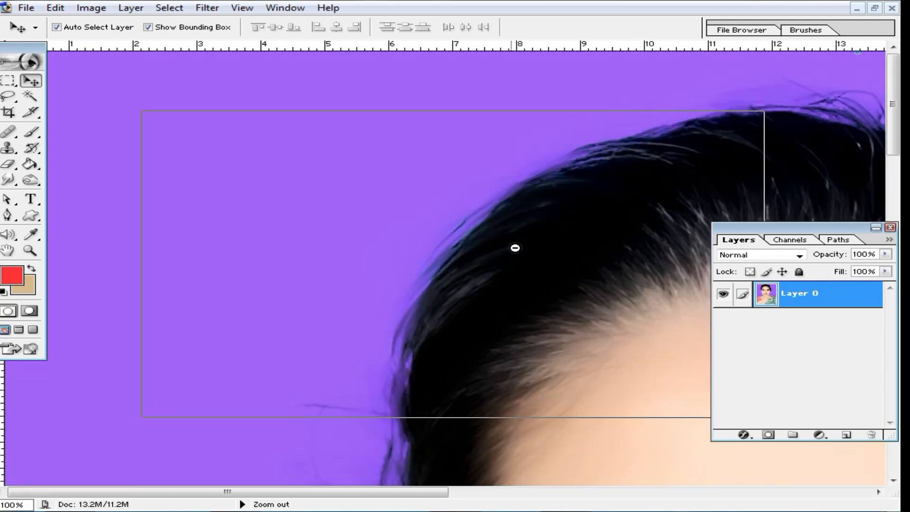
Examine the retouched portrait's face, hair edges and clothing at different magnifications.
{"action": "left_click", "coordinate": [515, 248], "text": "ctrl+alt"}
{"action": "left_click", "coordinate": [515, 248], "text": "ctrl+alt"}
{"action": "left_click", "coordinate": [515, 248], "text": "ctrl+alt"}
{"action": "left_click", "coordinate": [514, 247], "text": "ctrl+alt"}
{"action": "left_click", "coordinate": [473, 249], "text": "ctrl"}
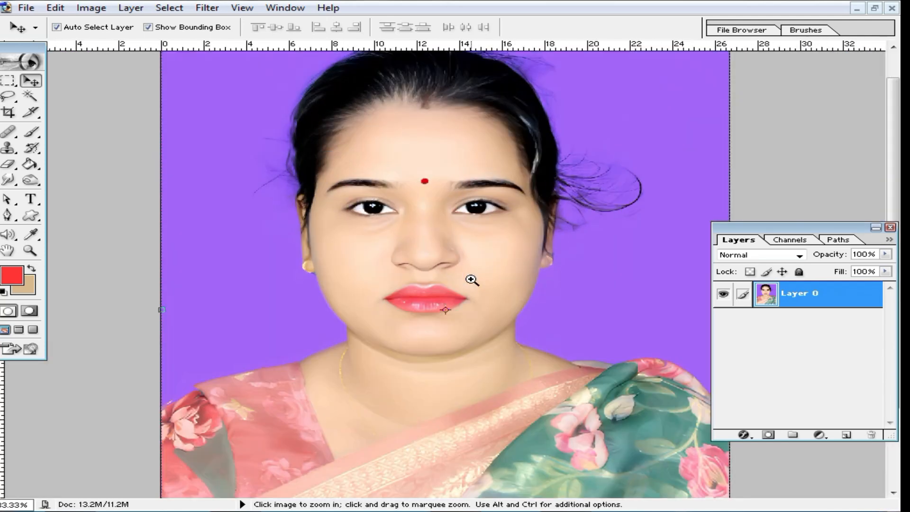
{"action": "left_click", "coordinate": [410, 277], "text": "ctrl"}
{"action": "left_click", "coordinate": [424, 270], "text": "ctrl"}
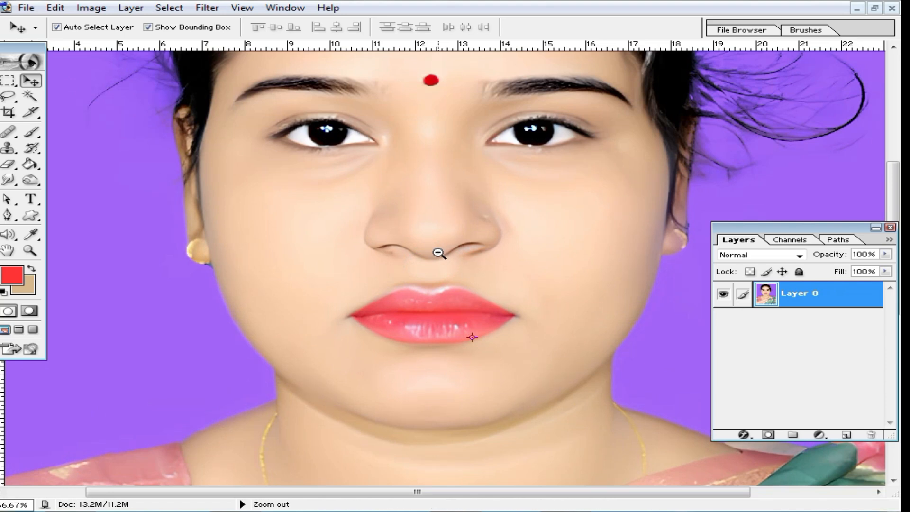
{"action": "left_click", "coordinate": [439, 253], "text": "ctrl+alt"}
{"action": "left_click", "coordinate": [450, 260], "text": "ctrl+alt"}
{"action": "scroll", "coordinate": [522, 303], "scroll_direction": "down", "scroll_amount": 2}
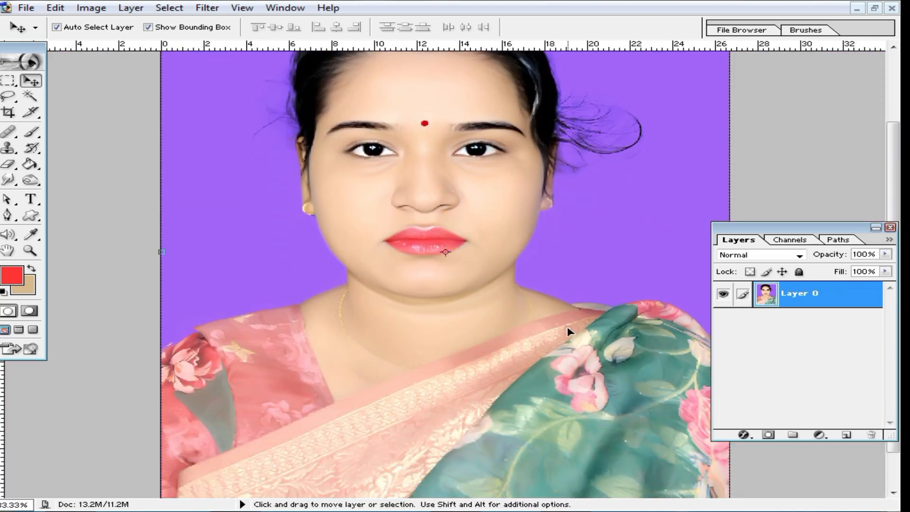
{"action": "scroll", "coordinate": [501, 320], "scroll_direction": "up", "scroll_amount": 4}
{"action": "scroll", "coordinate": [490, 307], "scroll_direction": "down", "scroll_amount": 4}
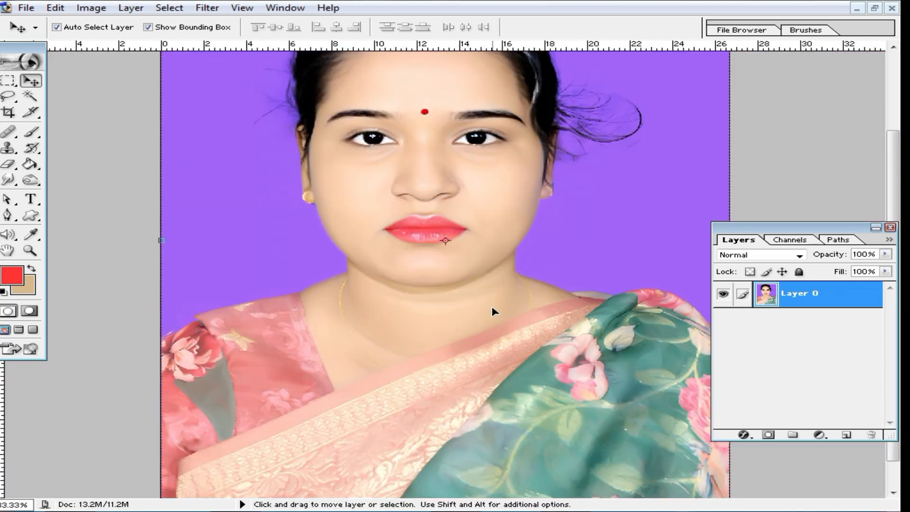
{"action": "scroll", "coordinate": [493, 311], "scroll_direction": "down", "scroll_amount": 2}
{"action": "scroll", "coordinate": [496, 298], "scroll_direction": "up", "scroll_amount": 2}
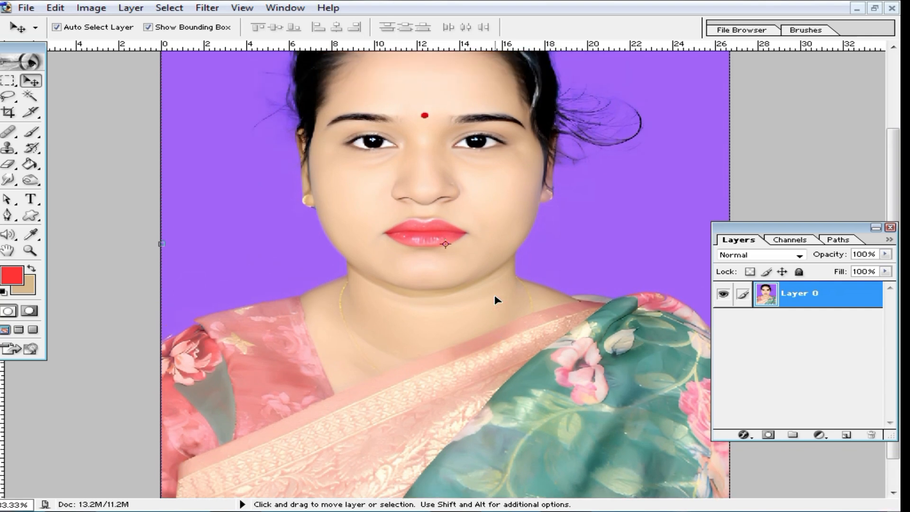